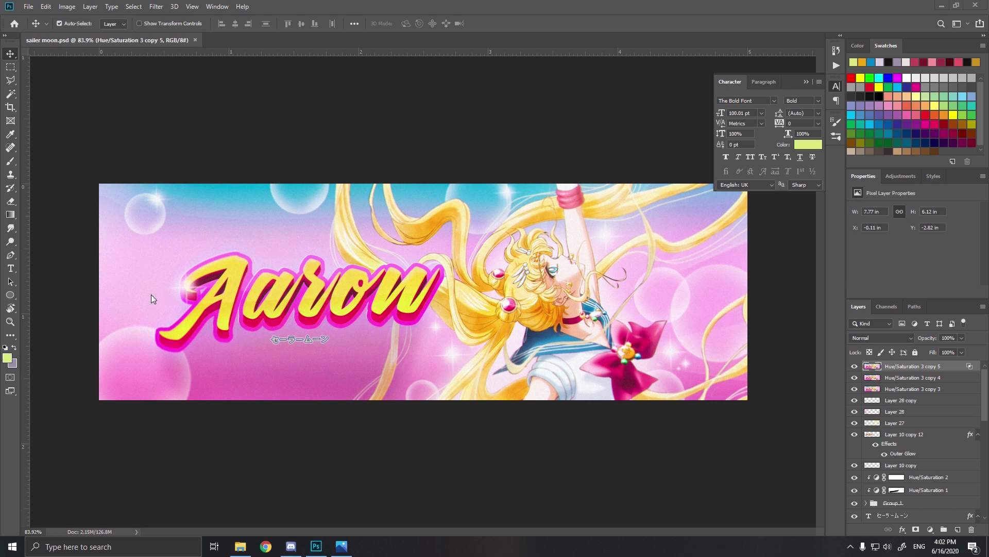
scroll(151, 294, "up", 3)
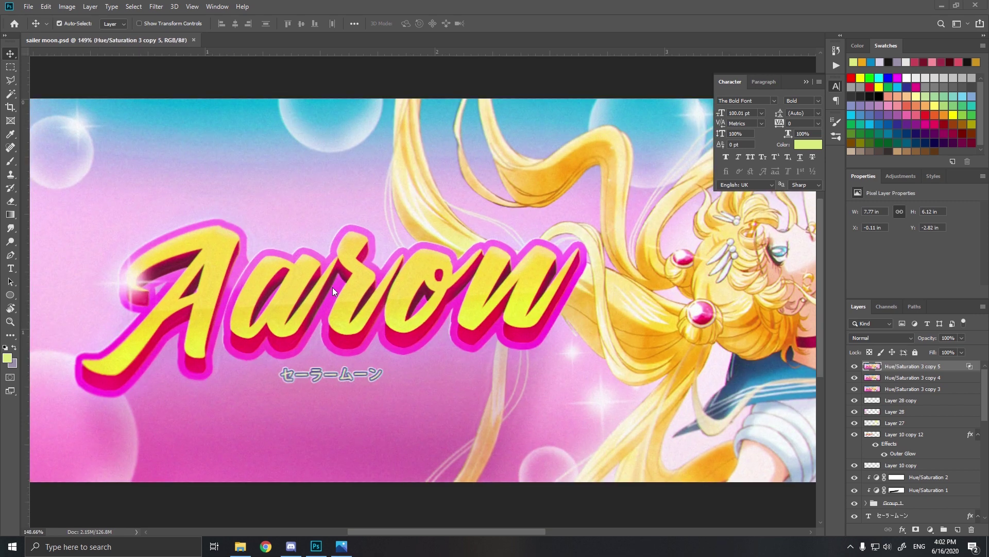
scroll(303, 318, "down", 2)
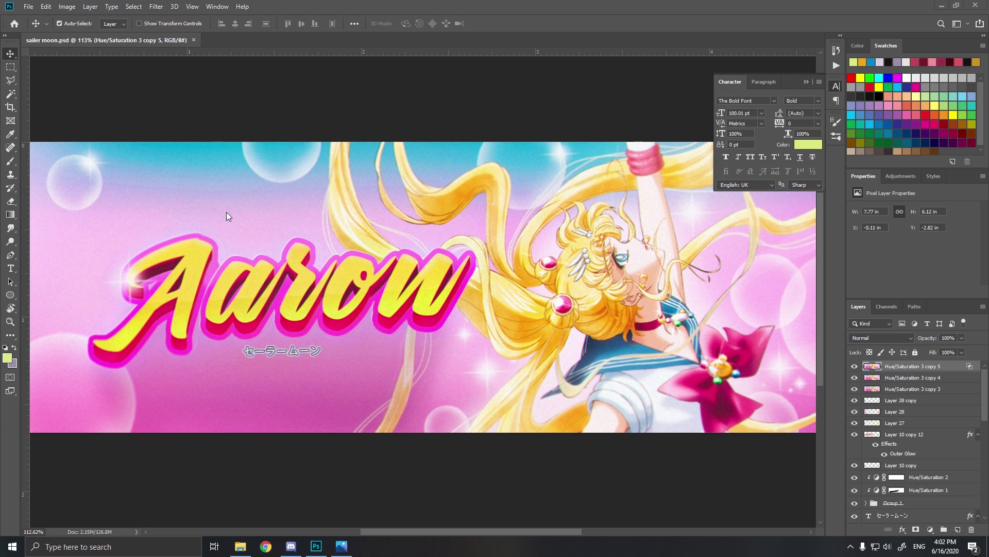
- Create a new 1920 × 1080 px document from the Web Large preset
key("ctrl+n")
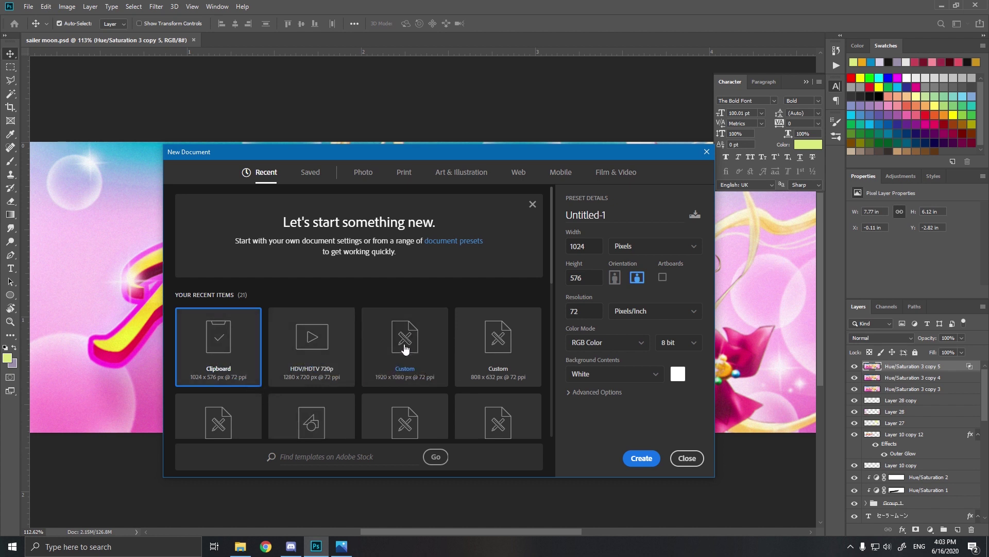
scroll(327, 359, "down", 2)
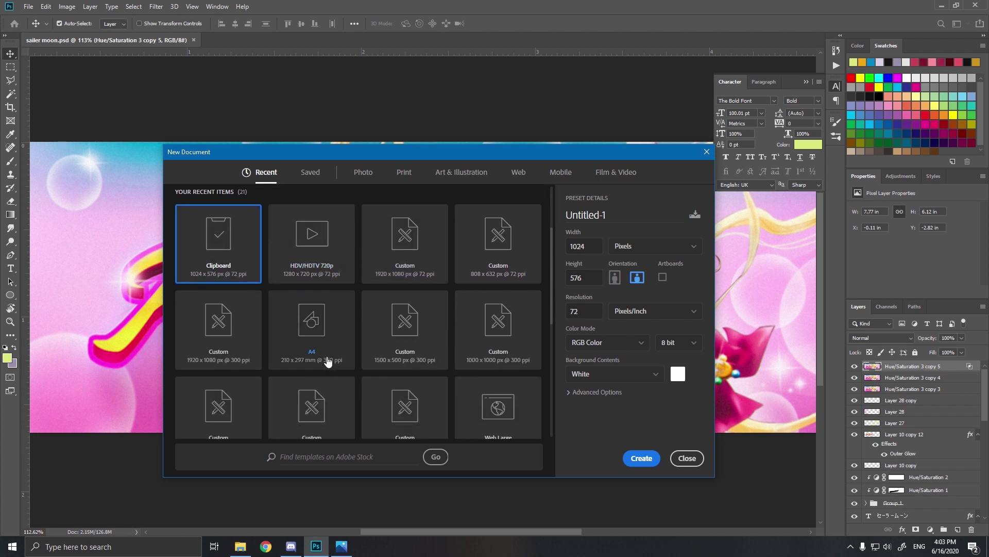
left_click(406, 174)
left_click(518, 172)
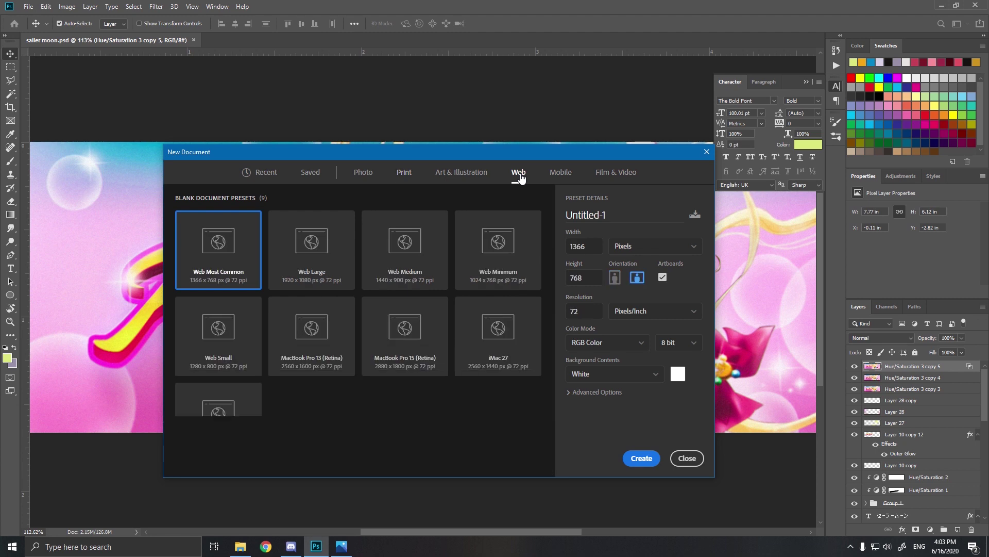
left_click(326, 241)
key("Return")
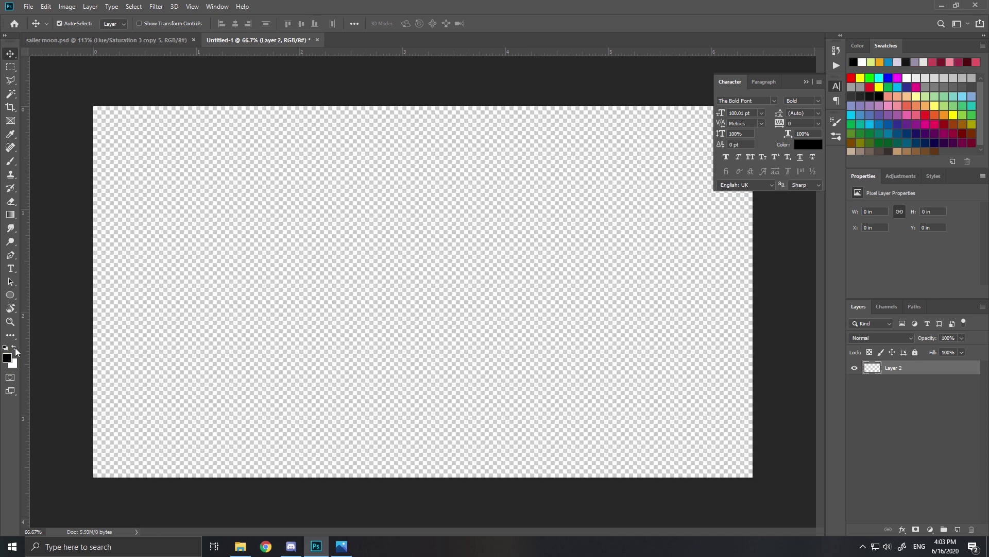
- Make white the foreground color and fill the empty layer with it
left_click(14, 347)
key("alt+BackSpace")
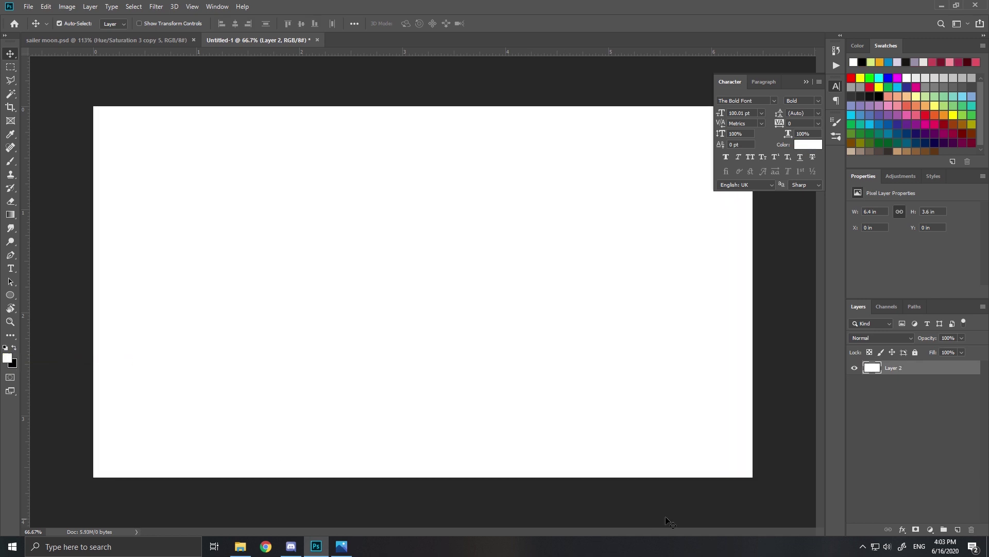
- Add the black text "Xpress" in the Dilanda Caligraphy Script font and set its size to 63.01 pt
left_click(10, 268)
left_click(229, 294)
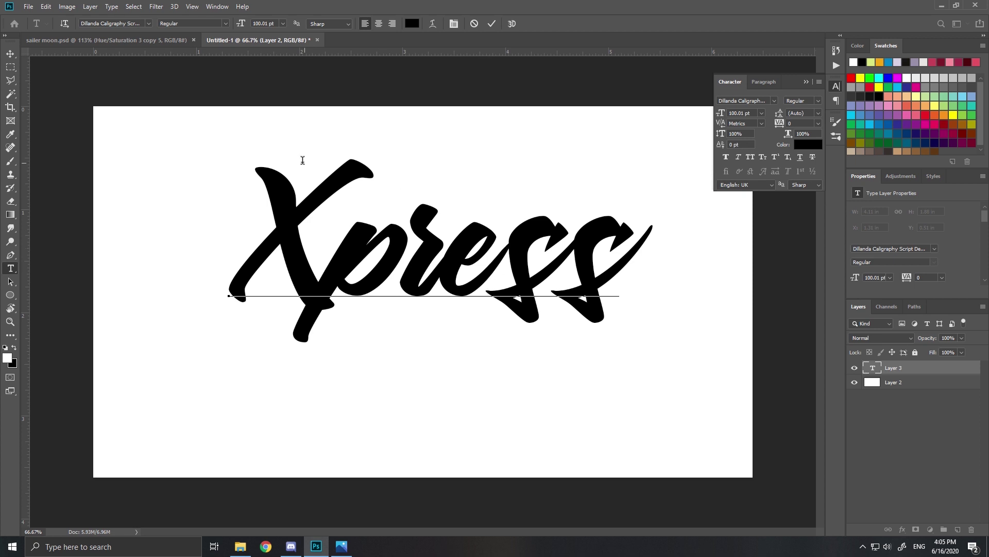
key("ctrl+a")
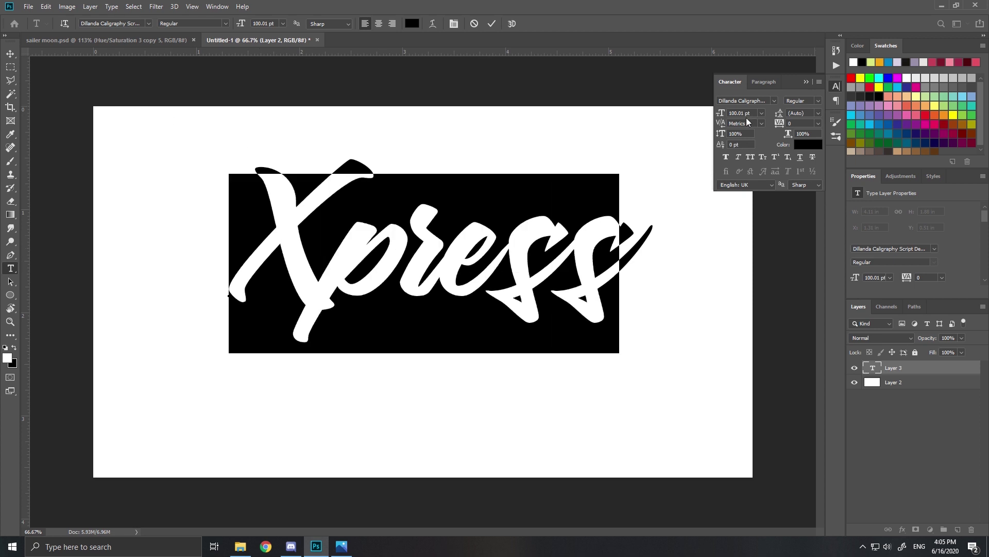
left_click_drag(718, 116, 651, 117)
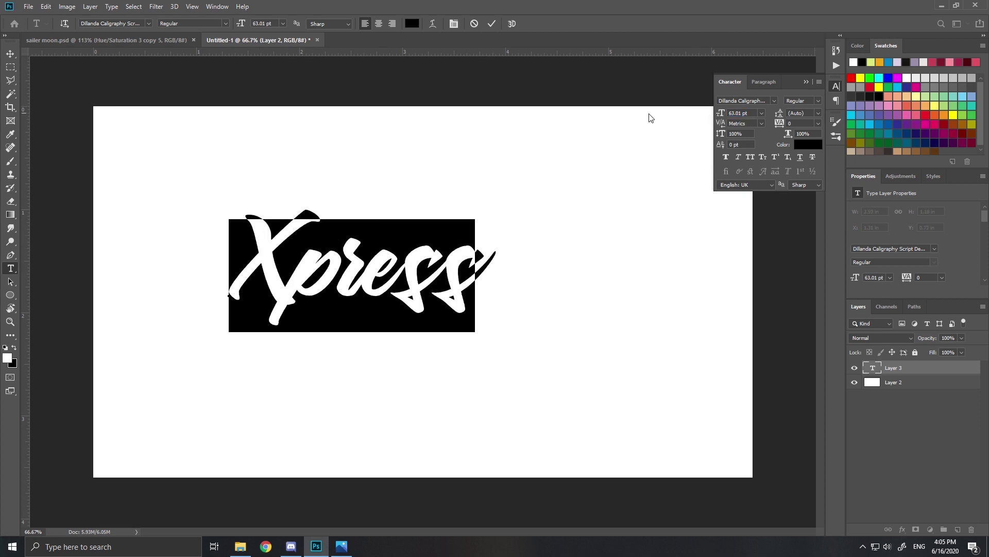
- Move the Xpress text to about the middle of the canvas, at roughly X 1.9 in, Y 1.24 in
left_click(10, 53)
left_click_drag(300, 265, 361, 289)
scroll(362, 317, "up", 5)
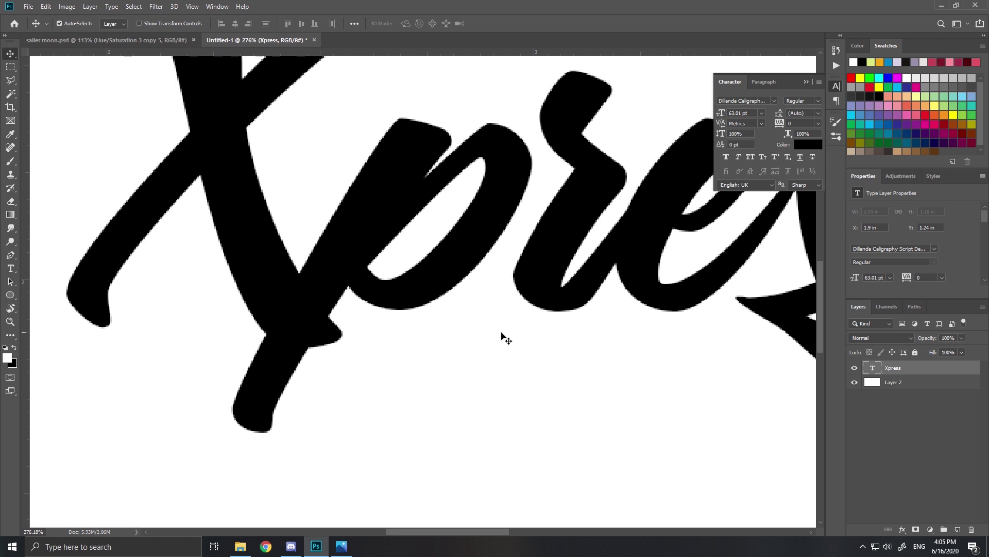
scroll(273, 296, "down", 5)
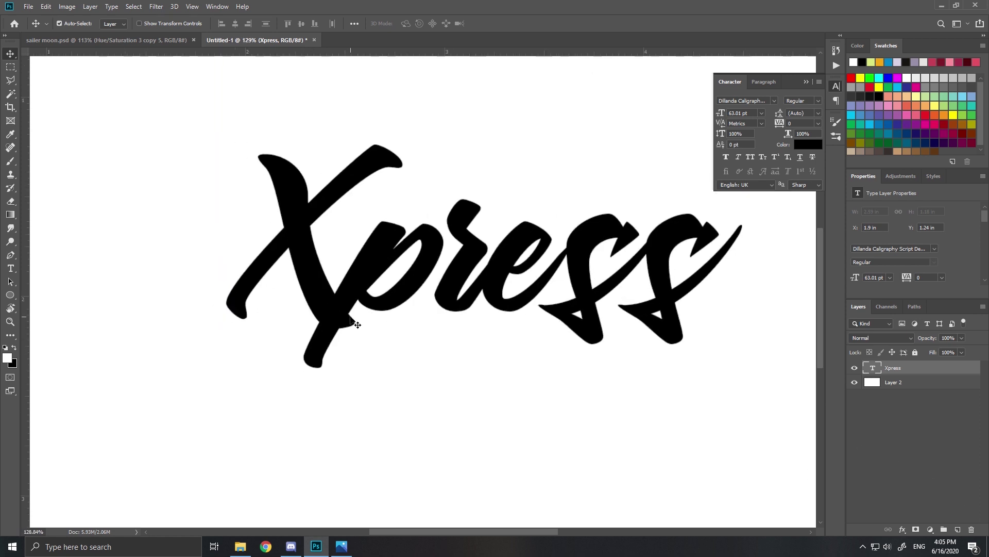
scroll(354, 320, "up", 5)
scroll(330, 286, "down", 4)
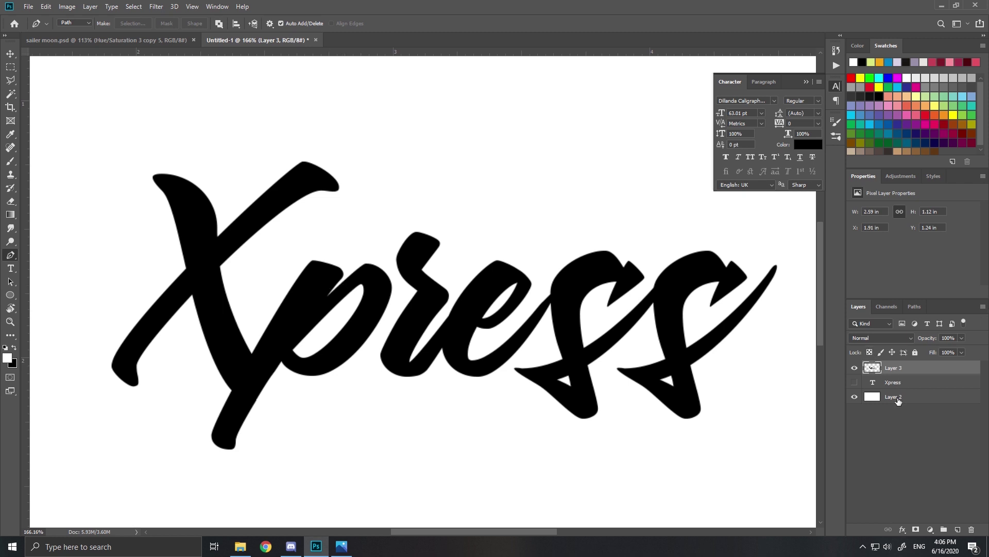
- Duplicate the Xpress pixel layer and give the copy a yellow Color Overlay, #eaea37
key("ctrl+j")
double_click(932, 371)
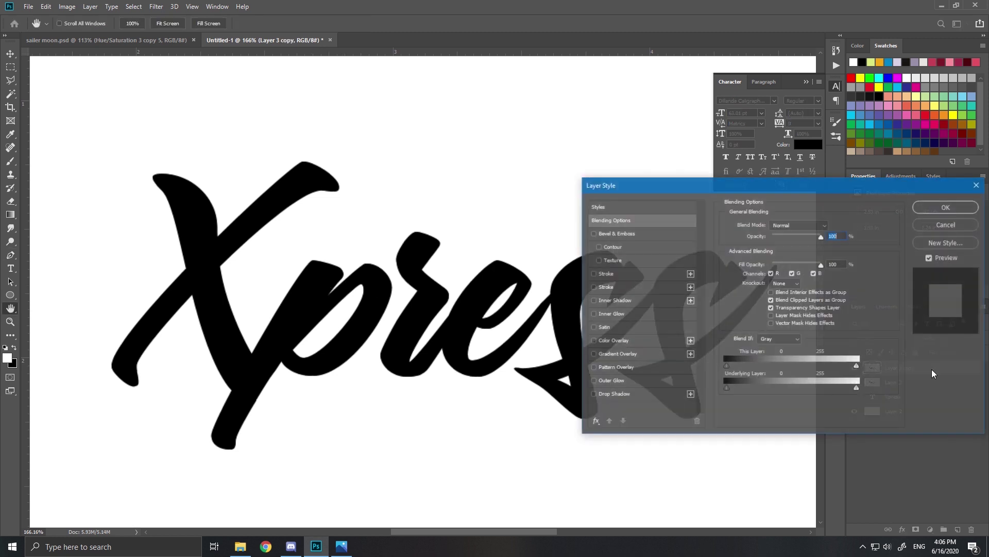
left_click(665, 341)
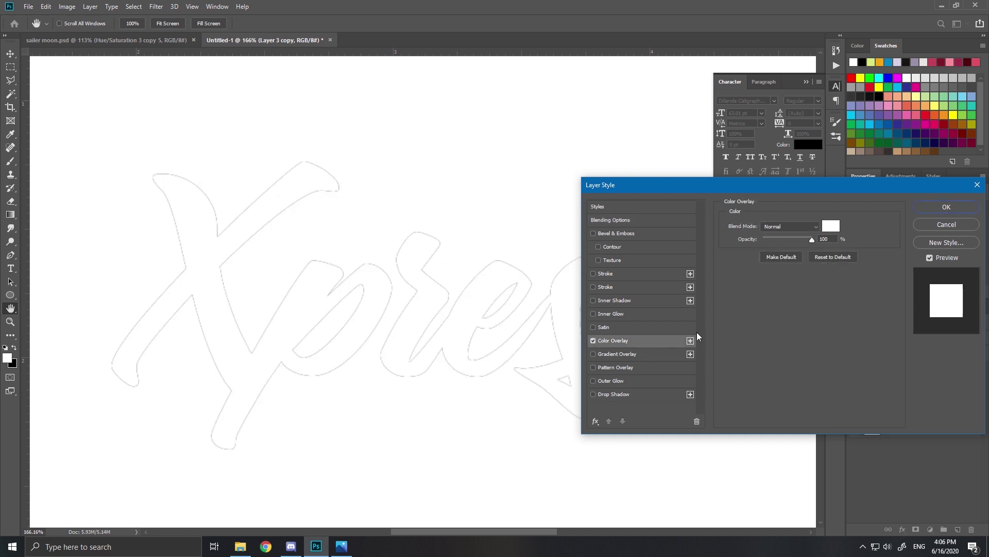
left_click(830, 228)
left_click_drag(172, 333, 0, 287)
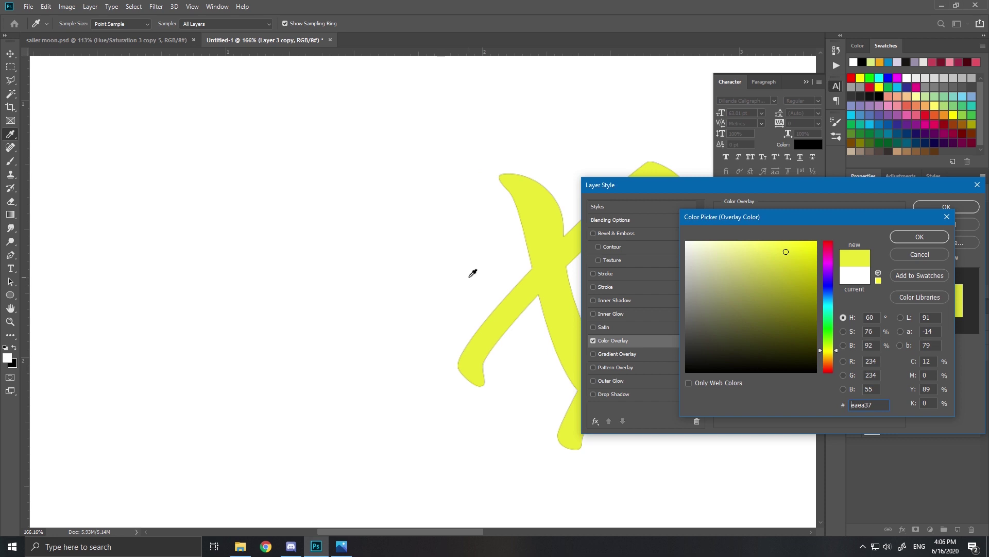
left_click(901, 238)
left_click(946, 206)
- Apply a crimson Color Overlay at 100% opacity to Layer 3, beneath the yellow lettering
key("p")
key("ctrl+0")
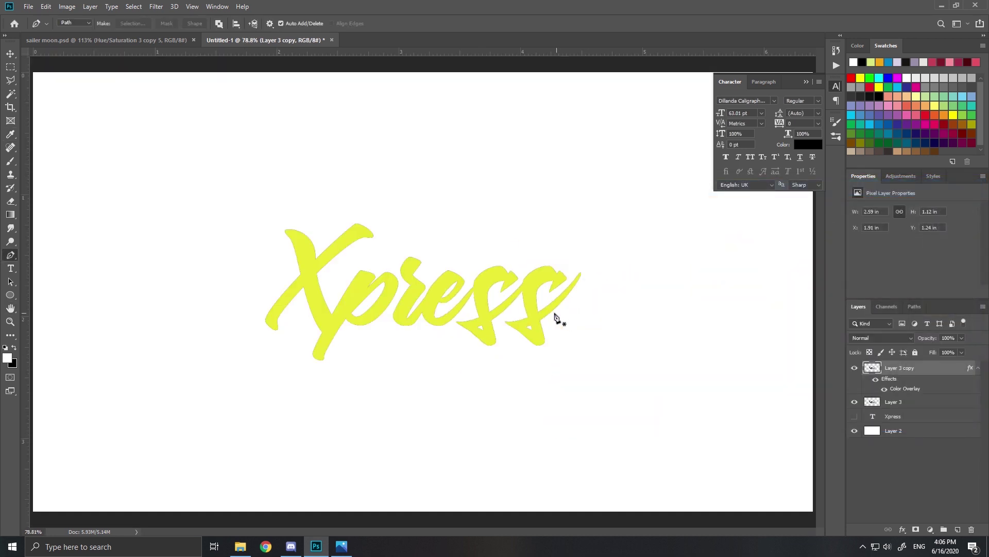
scroll(554, 313, "up", 4)
left_click(904, 406)
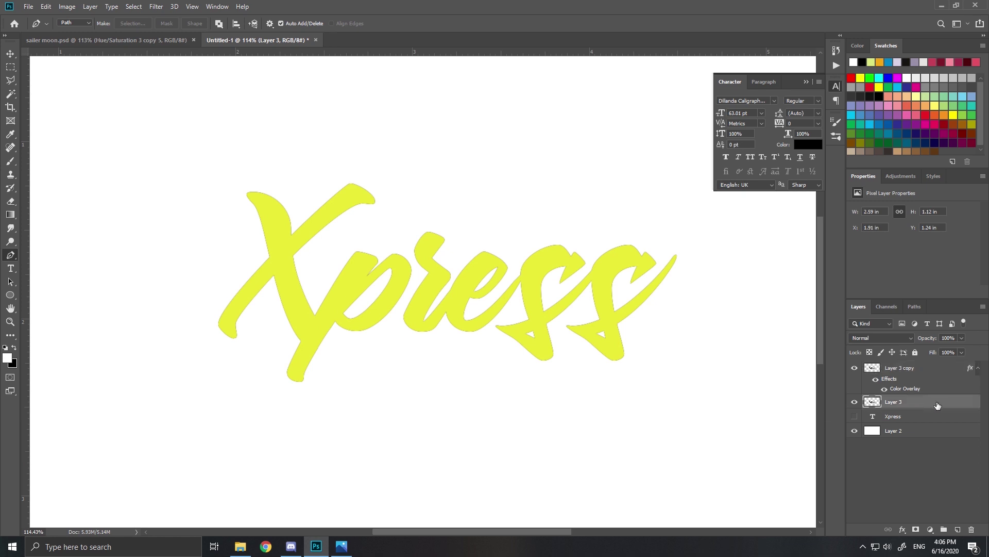
double_click(938, 406)
left_click(633, 343)
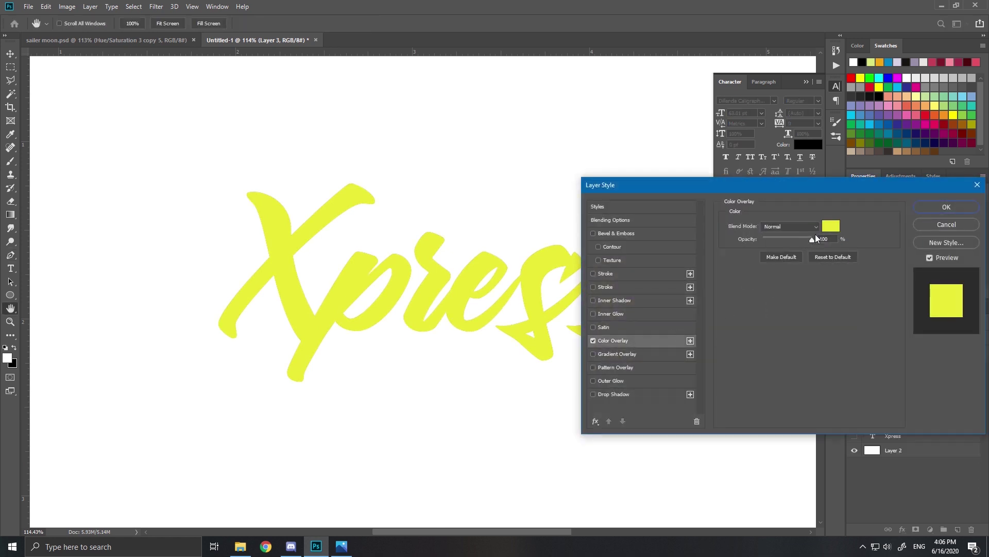
left_click(823, 225)
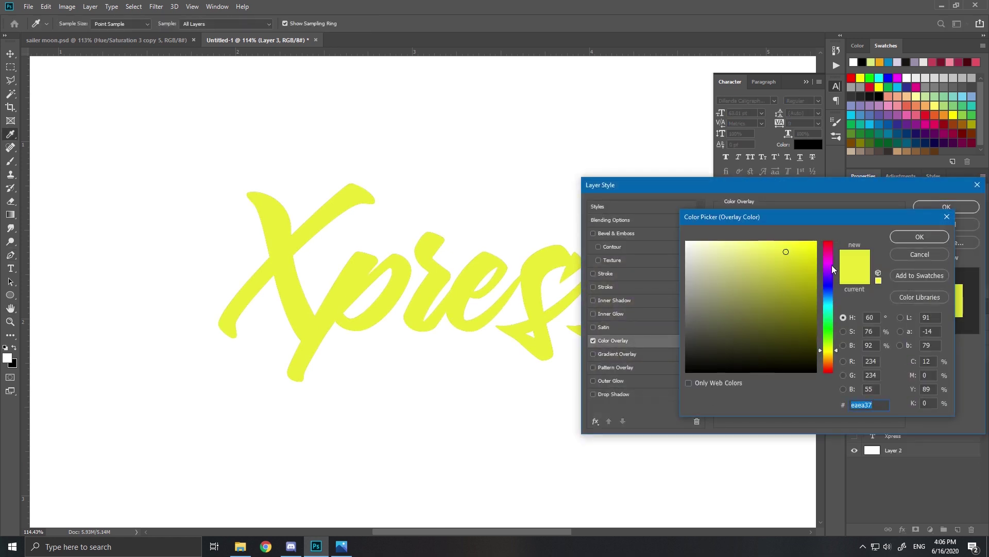
left_click_drag(832, 265, 836, 247)
left_click(920, 236)
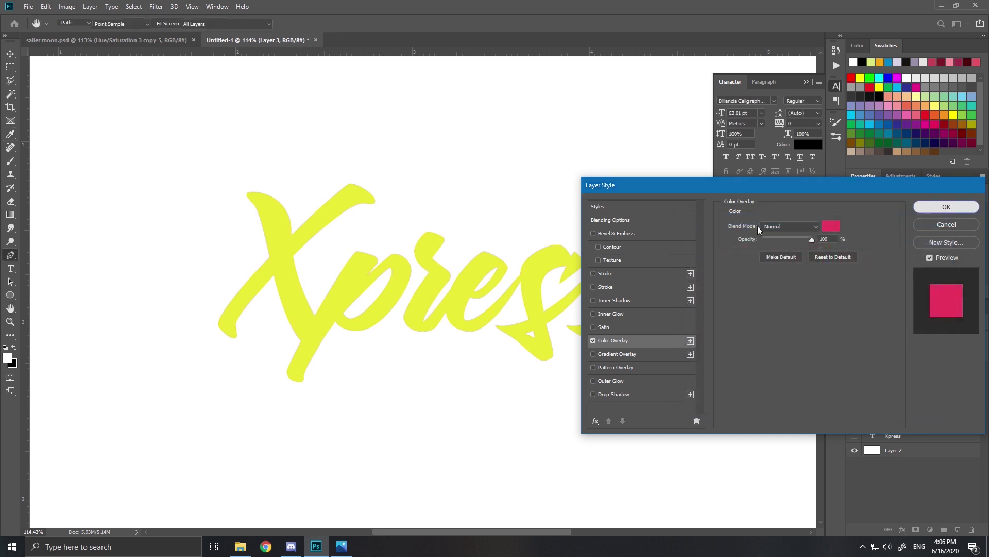
key("Return")
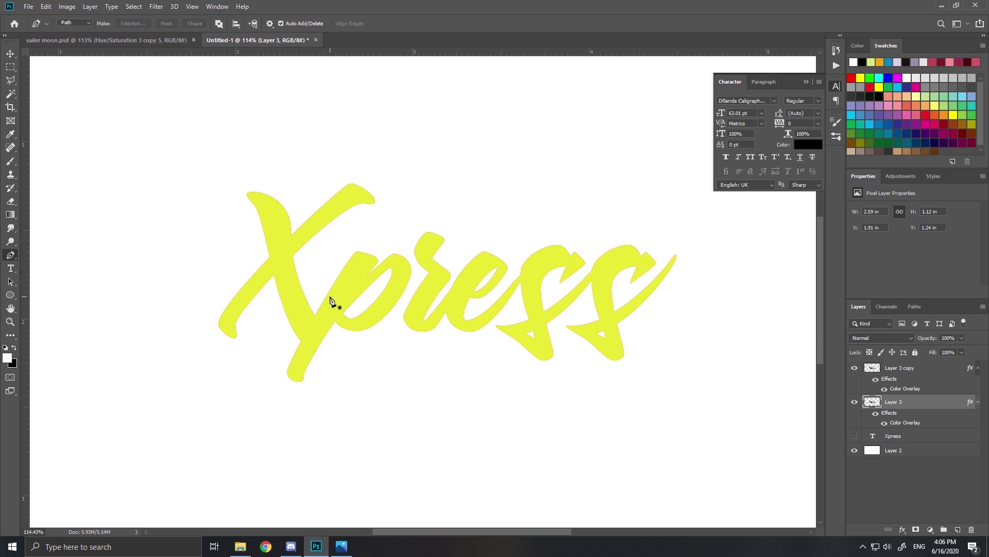
- Nudge the crimson lettering layer straight down to about Y 1.29 in, offsetting it below the yellow letters
left_click(10, 54)
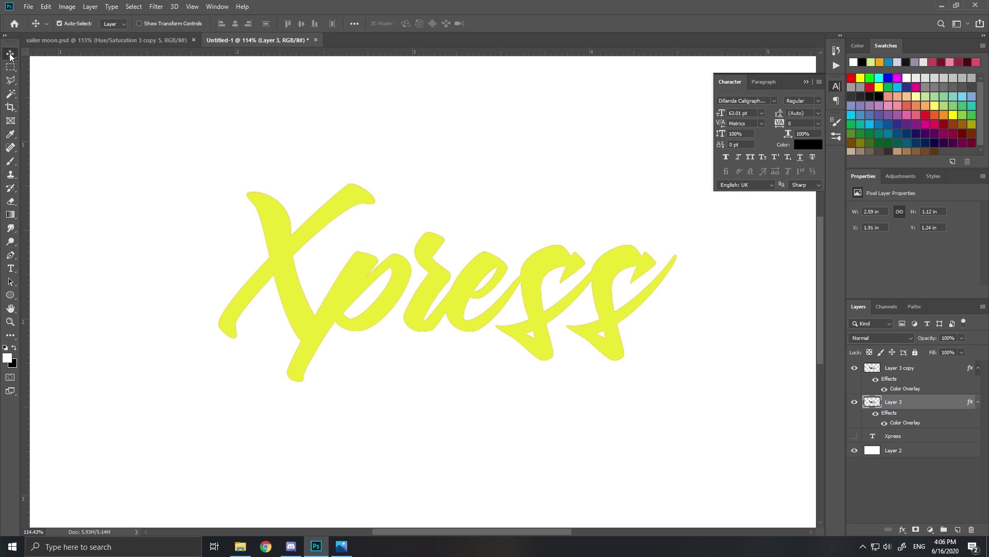
key("Down")
key("Down")
key("Down")
key("Down")
key("Down")
key("Down")
key("Down")
key("Down")
key("Down")
key("Down")
key("Down")
key("Down")
key("Down")
key("Down")
key("Down")
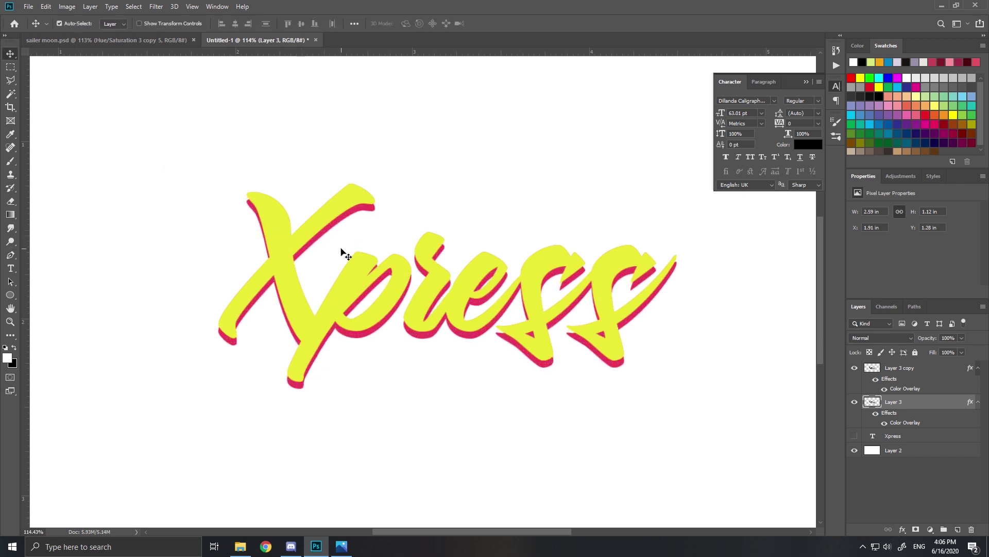
key("Down")
key("Down")
key("Down")
key("Down")
key("Down")
key("Down")
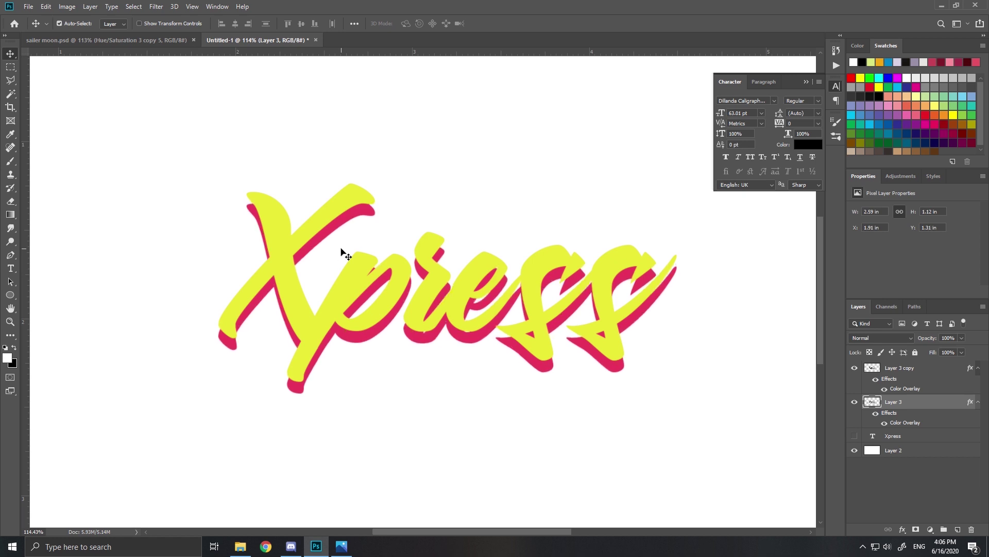
key("Up")
key("Up")
key("Up")
- Examine the crimson offset beneath the letters up close, trying a slightly larger downward shift
scroll(432, 345, "up", 5)
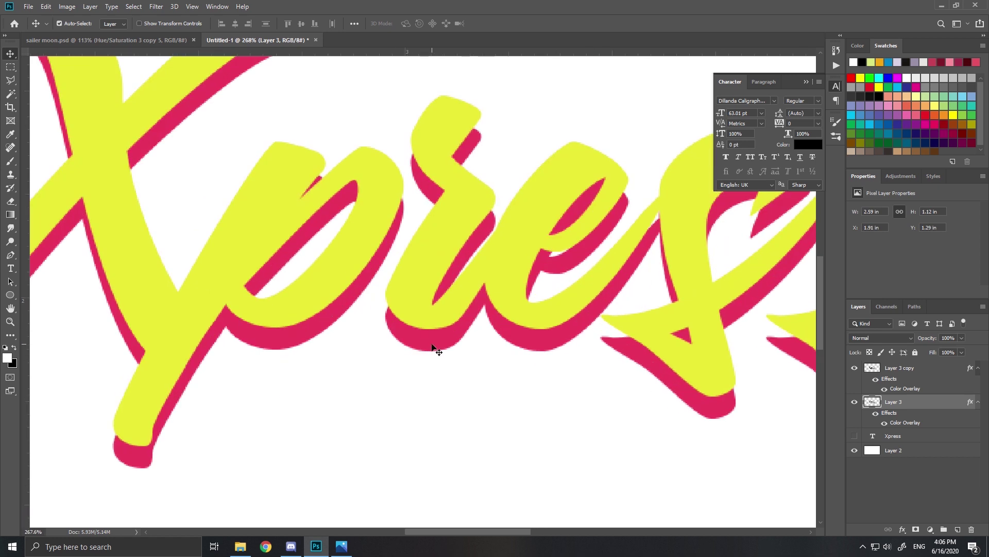
scroll(432, 344, "up", 4)
key("Down")
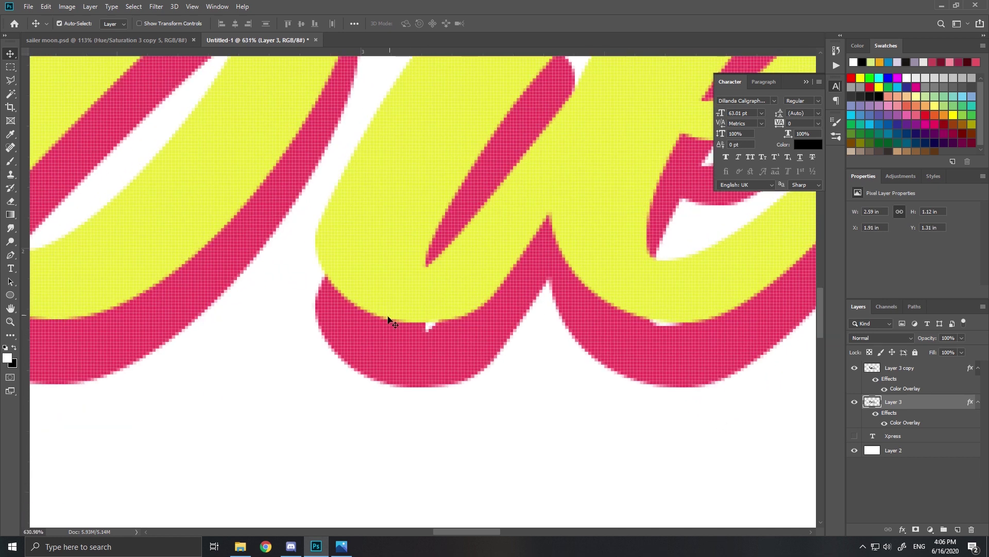
key("Up")
key("Up")
scroll(428, 330, "down", 4)
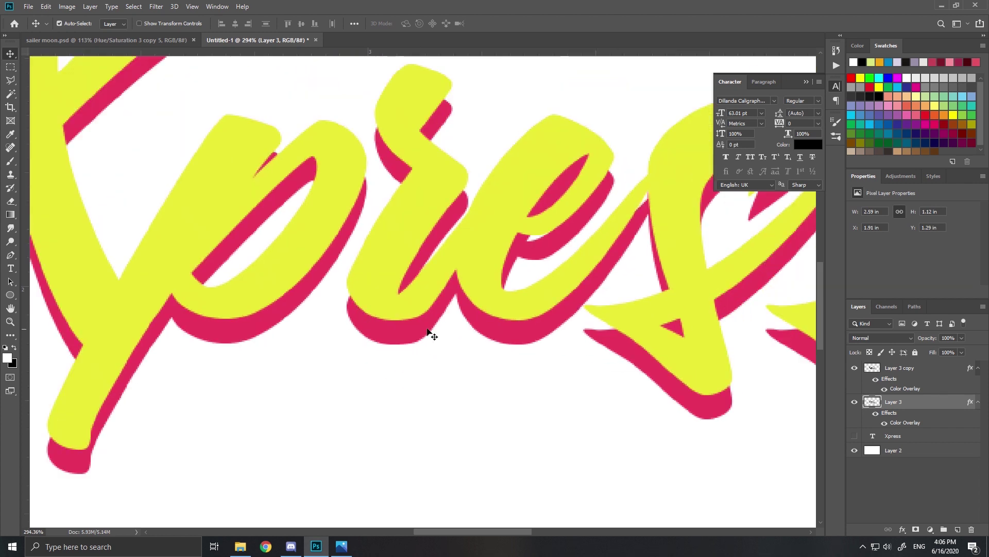
scroll(538, 247, "down", 8)
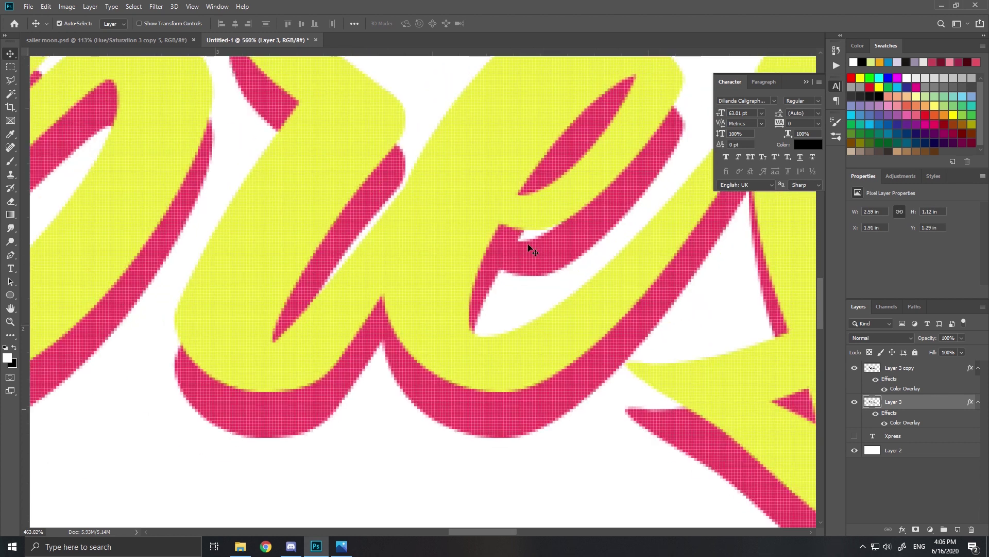
scroll(706, 248, "up", 2)
scroll(441, 287, "up", 1)
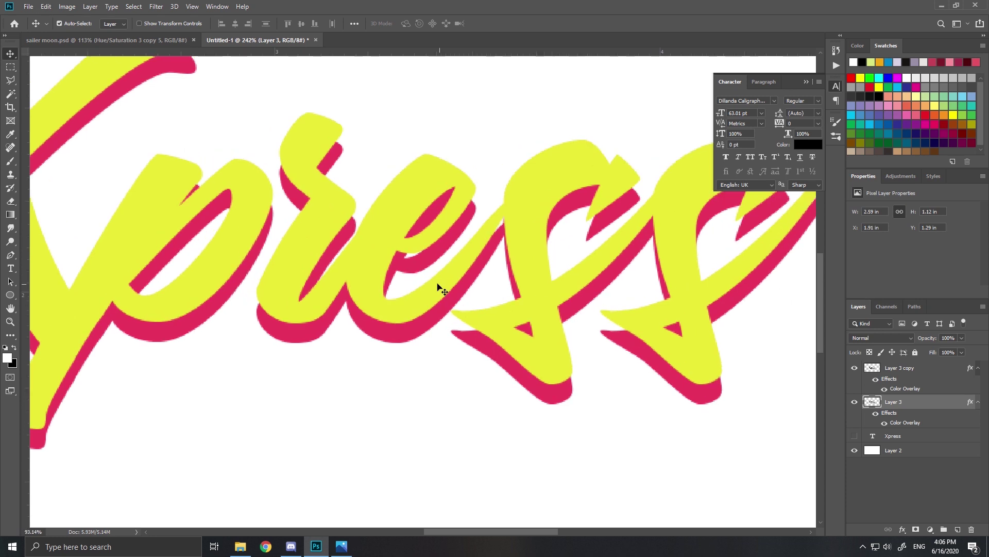
scroll(441, 287, "down", 3)
- Add an empty layer above the crimson lettering and set up a 10 px brush with maximum hardness
left_click(958, 529)
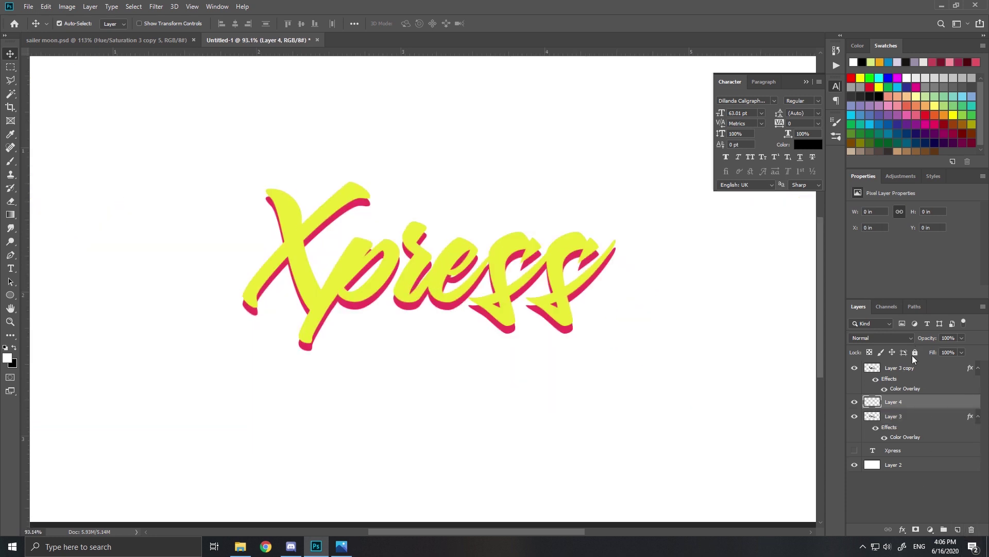
scroll(201, 283, "up", 2)
key("b")
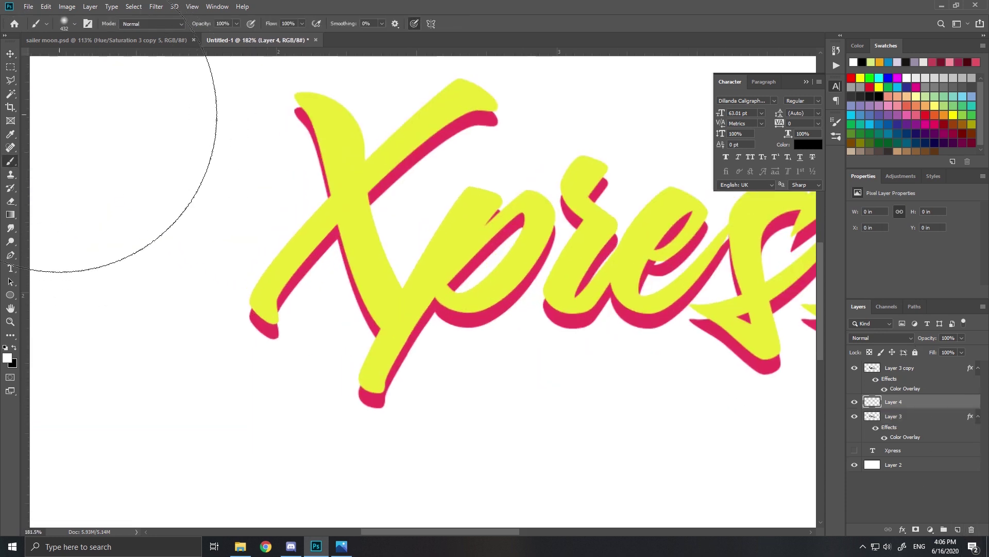
left_click(71, 29)
type("10")
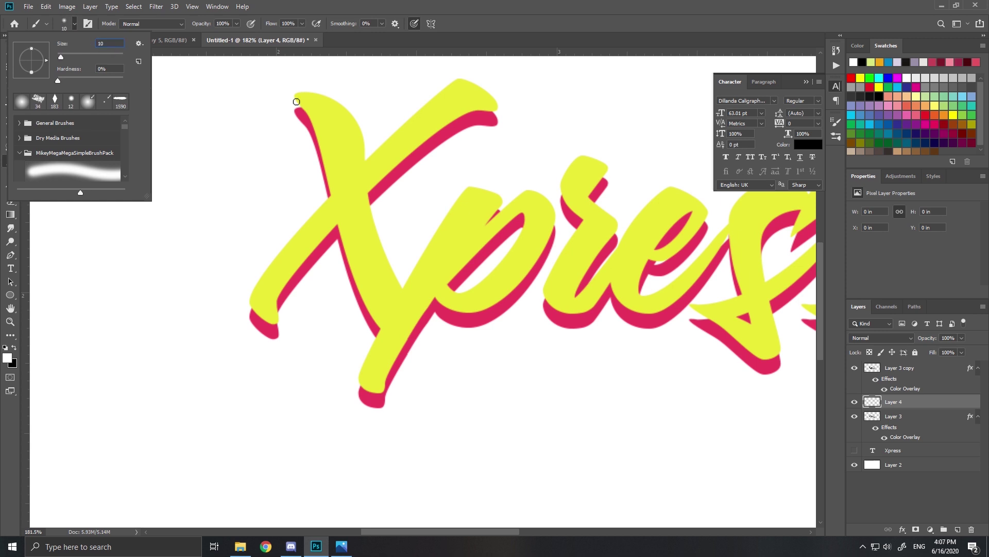
left_click_drag(83, 81, 198, 80)
left_click(76, 27)
- Sample the lettering's crimson as the foreground color for the brush
left_click(8, 359)
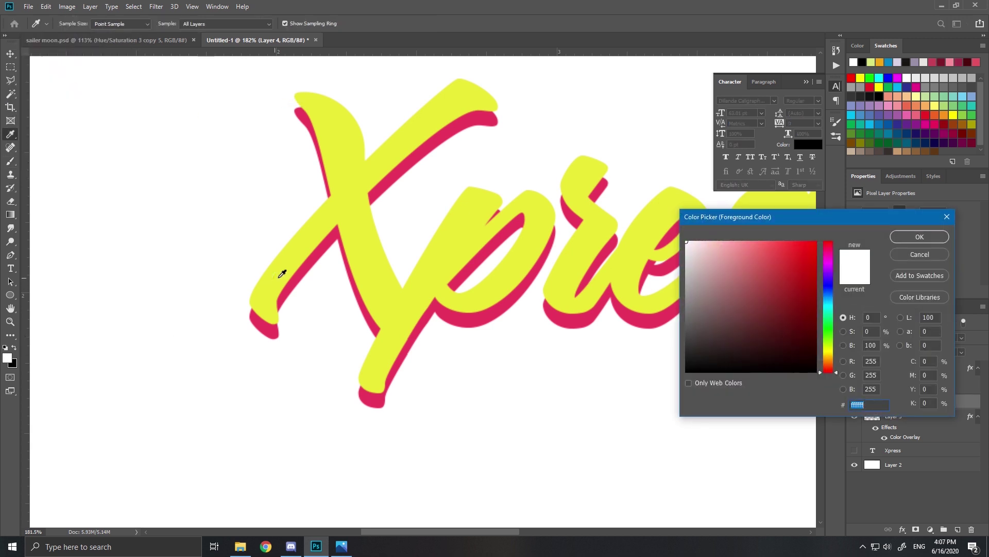
left_click(307, 268)
left_click(920, 237)
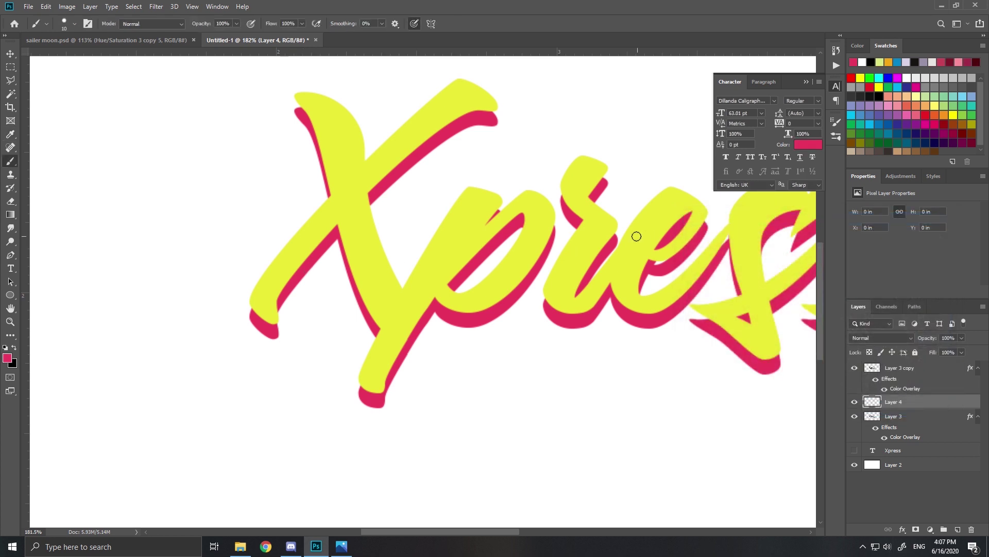
- Paint crimson into the gap between the yellow face and its extrusion at the X's upper-left tip
scroll(325, 148, "up", 10)
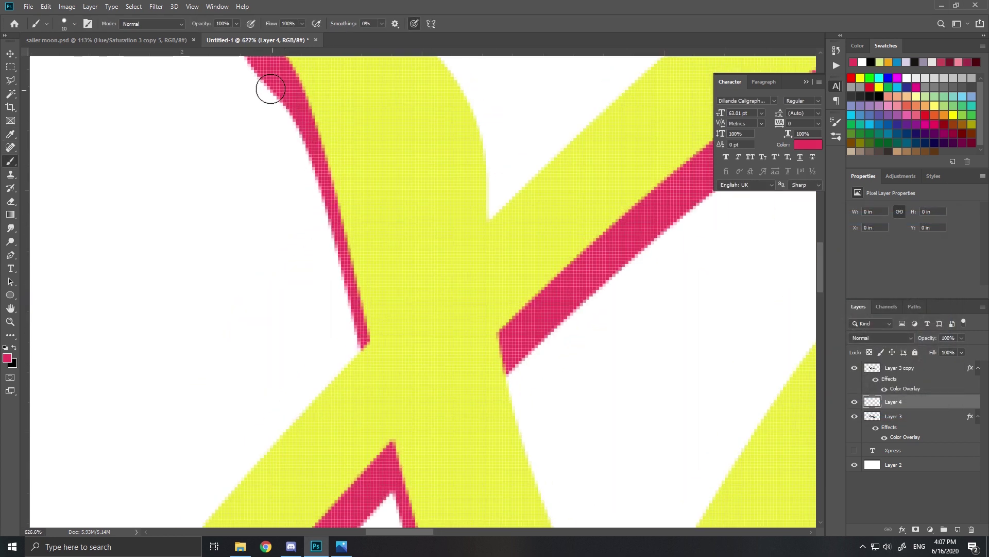
scroll(273, 79, "up", 5)
left_click_drag(271, 64, 307, 181)
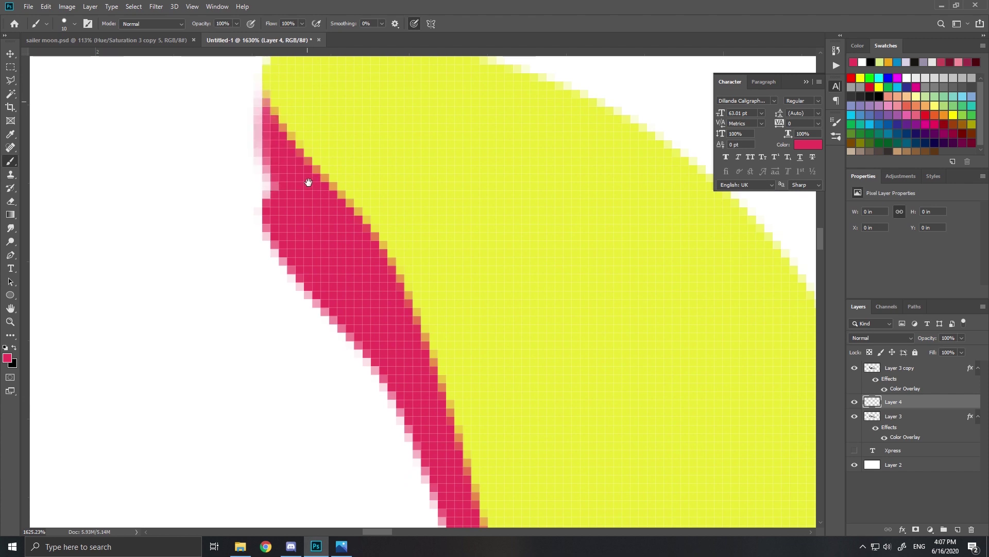
left_click_drag(271, 105, 345, 223)
scroll(325, 165, "down", 8)
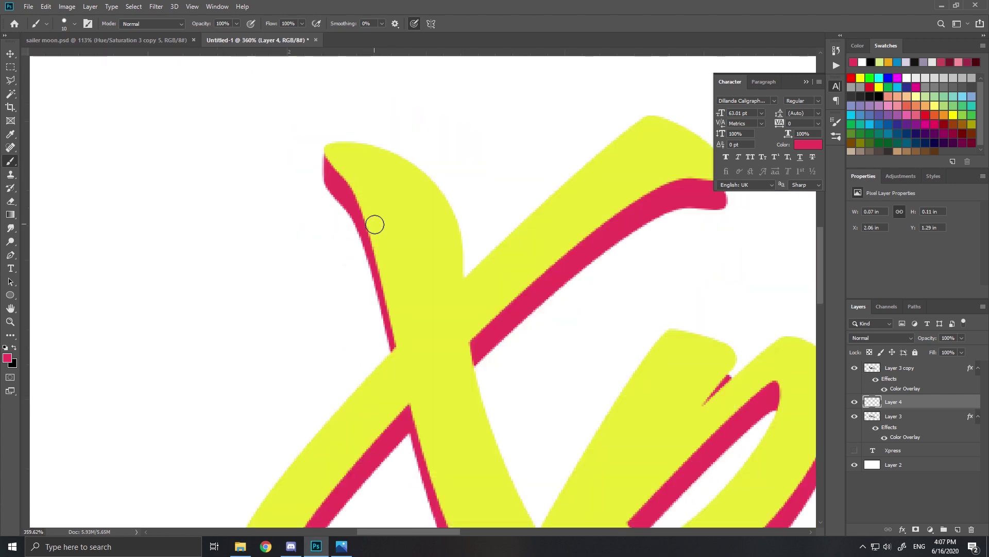
- Paint crimson into the extrusion gaps at the X's upper-right stroke end and its lower-left foot
scroll(603, 216, "up", 8)
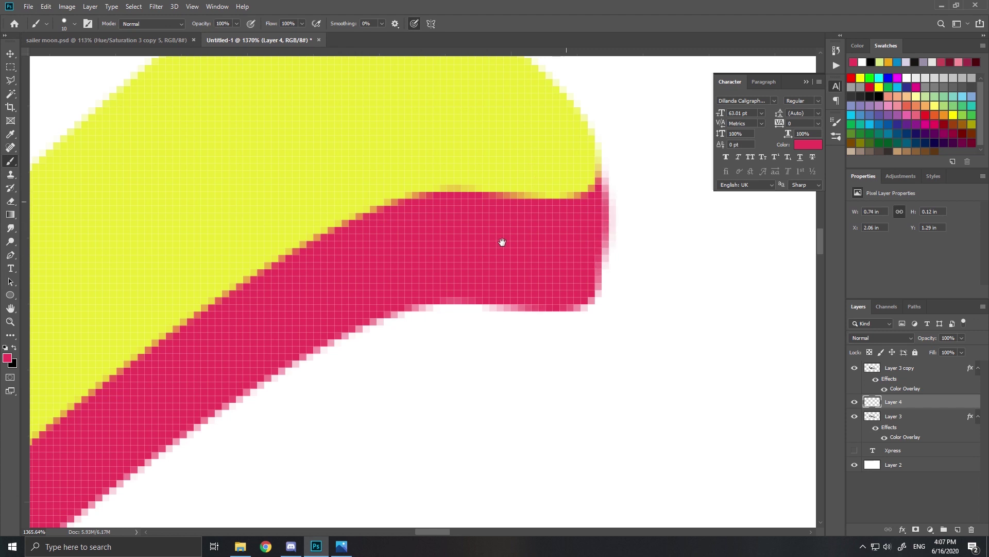
scroll(510, 237, "down", 6)
scroll(539, 245, "up", 7)
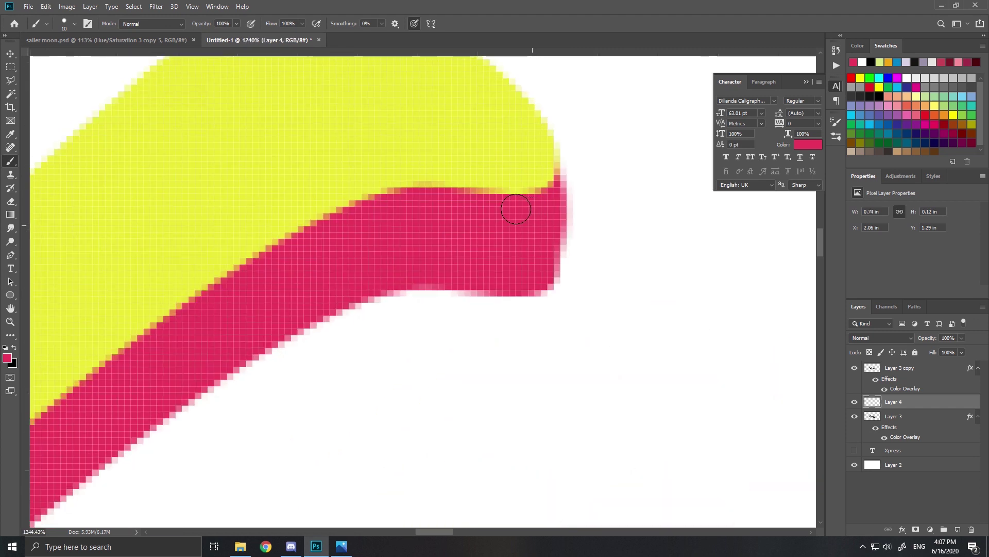
scroll(486, 227, "down", 9)
scroll(206, 275, "up", 3)
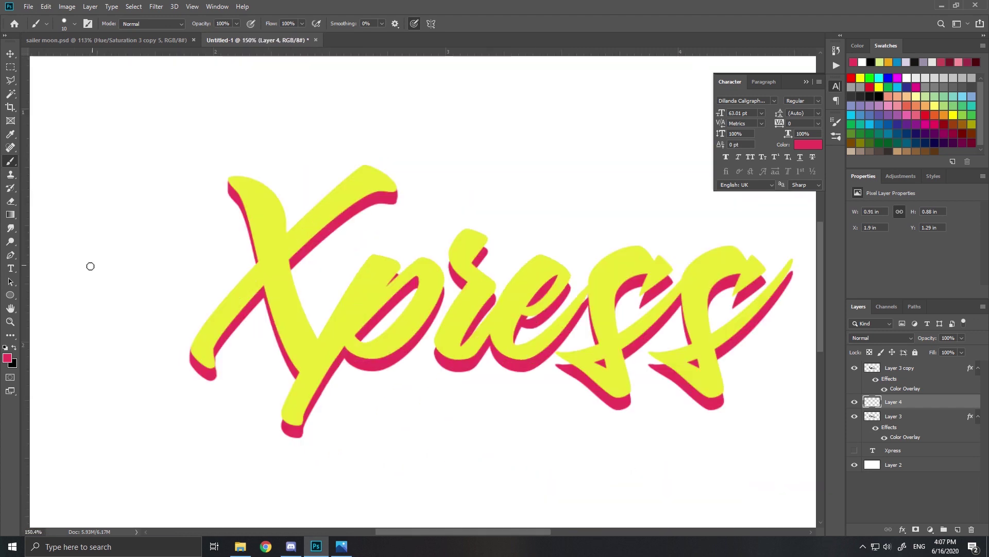
- Outline the gap beside the r's top with a Pen tool path curving from the yellow corner to the crimson edge
left_click(10, 255)
scroll(330, 361, "up", 4)
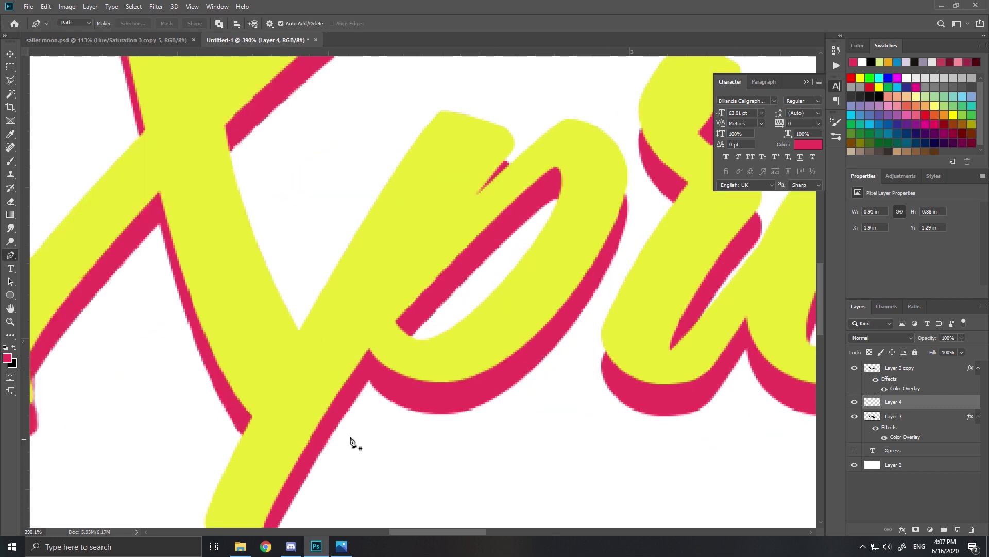
left_click_drag(520, 267, 277, 316)
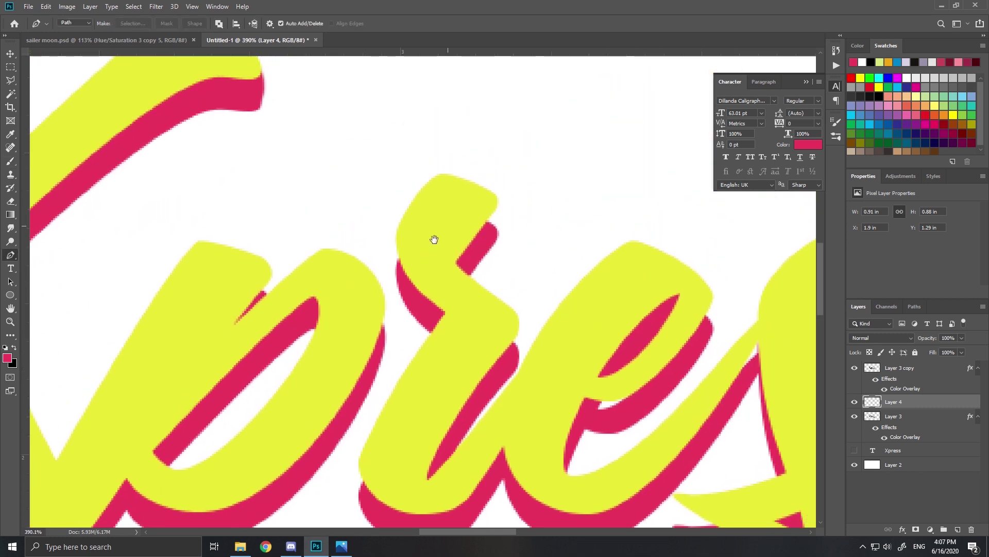
scroll(513, 243, "up", 4)
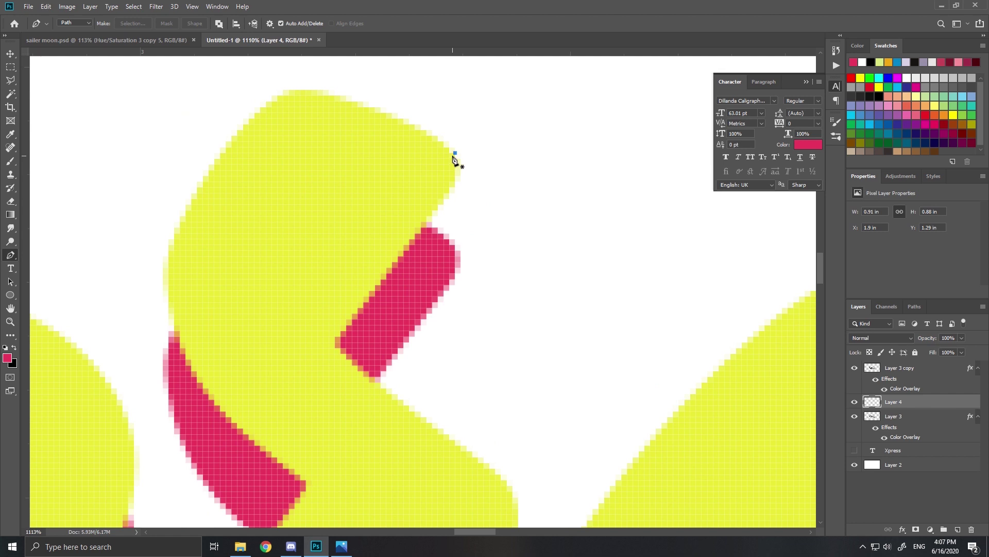
left_click_drag(461, 268, 407, 341)
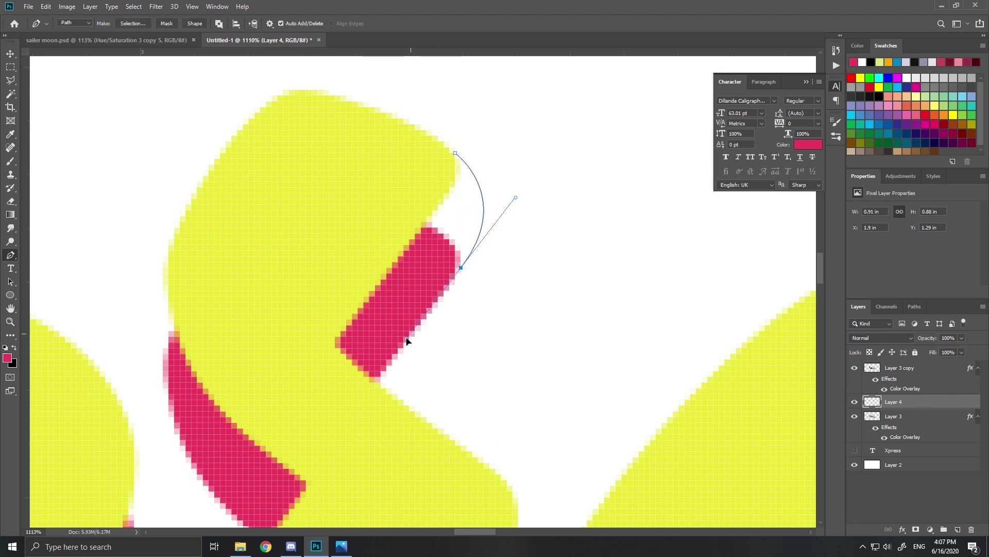
left_click_drag(386, 297, 387, 222)
left_click(455, 153)
right_click(458, 188)
left_click(504, 257)
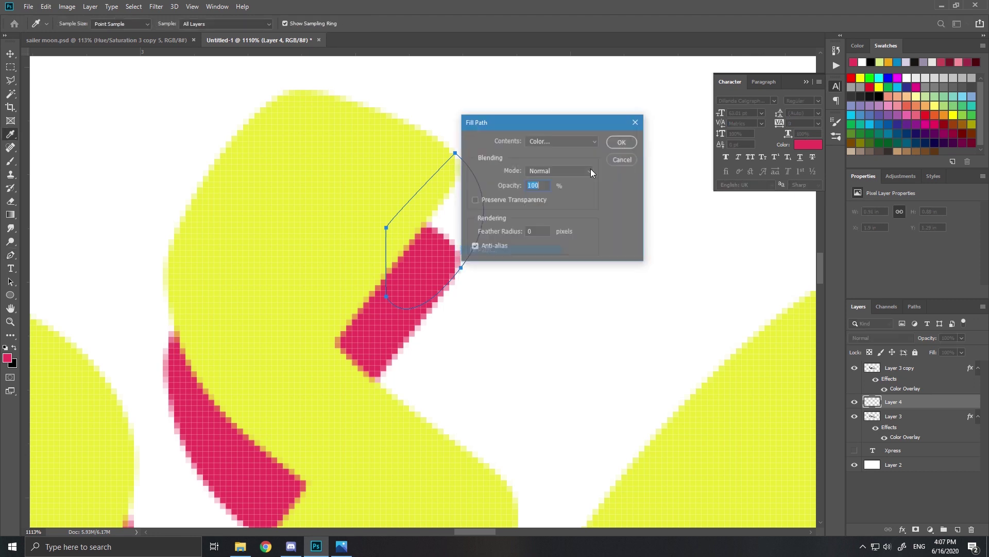
left_click(621, 142)
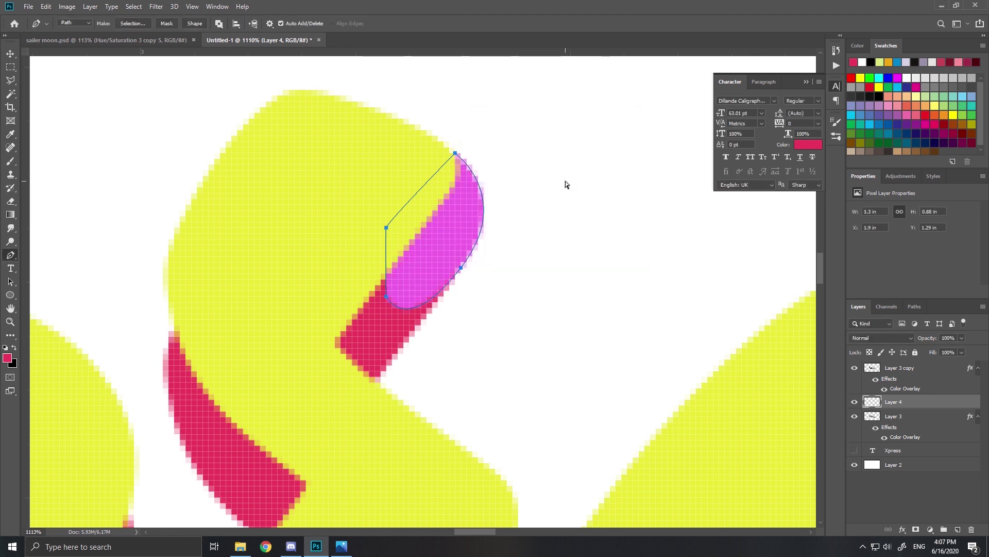
key("ctrl+z")
key("ctrl+z")
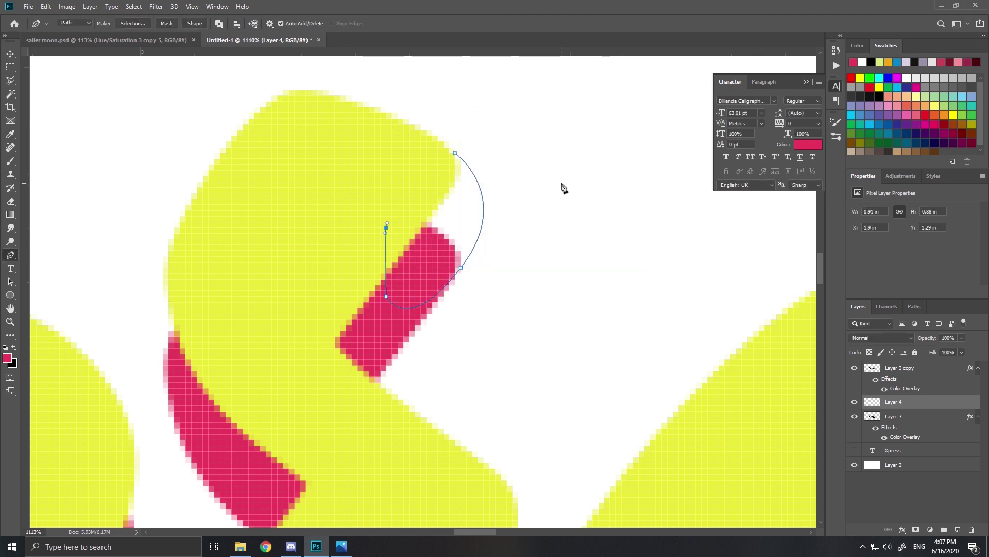
- Fill the closed path beside the r's top with crimson sampled from the lettering and delete the path
left_click(455, 153)
right_click(457, 169)
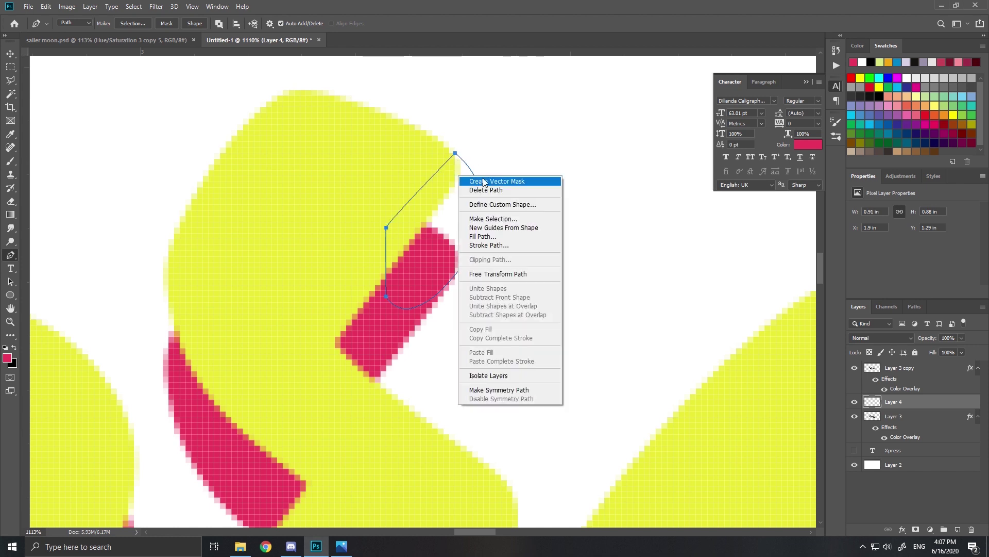
left_click(503, 226)
left_click(541, 142)
left_click(541, 172)
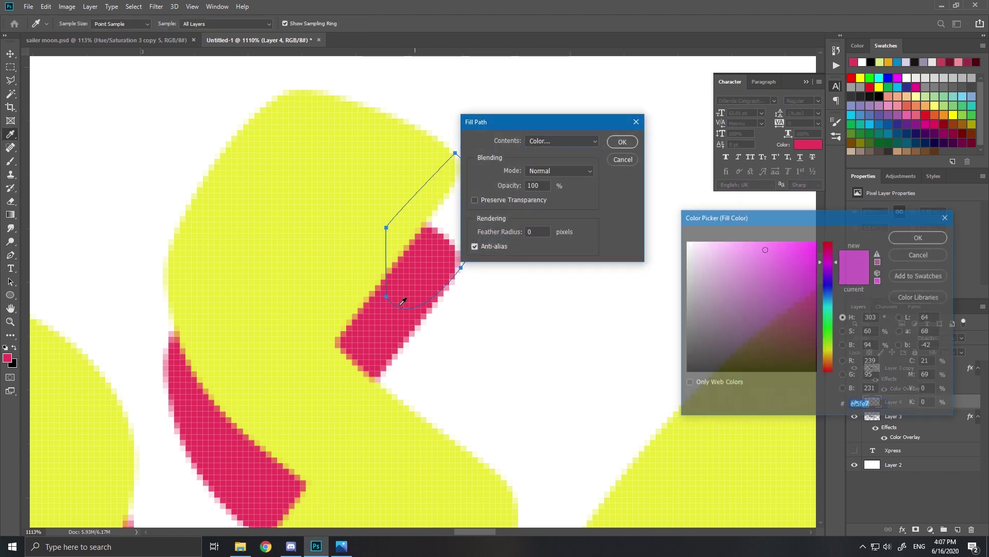
left_click(404, 298)
left_click(911, 237)
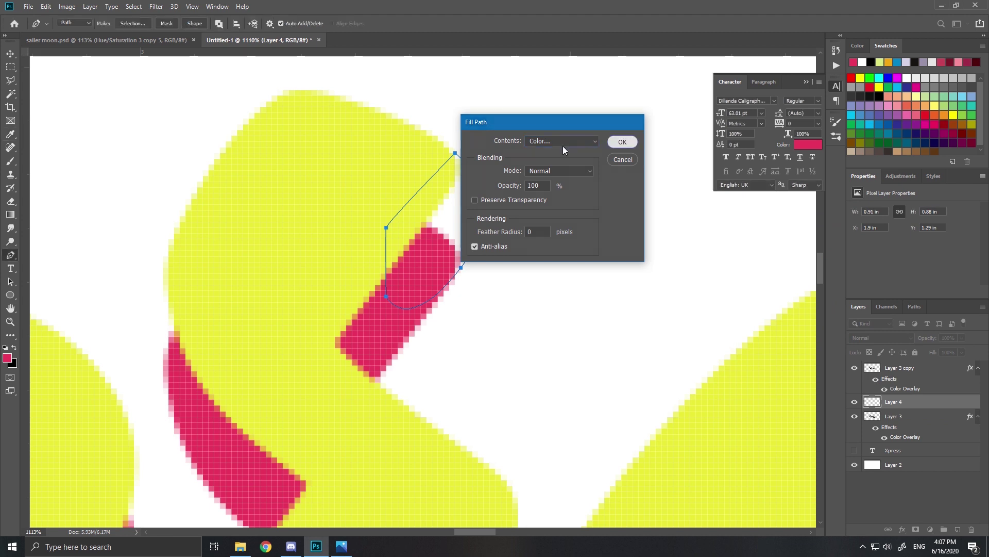
left_click(623, 142)
right_click(530, 150)
left_click(549, 162)
key("ctrl+0")
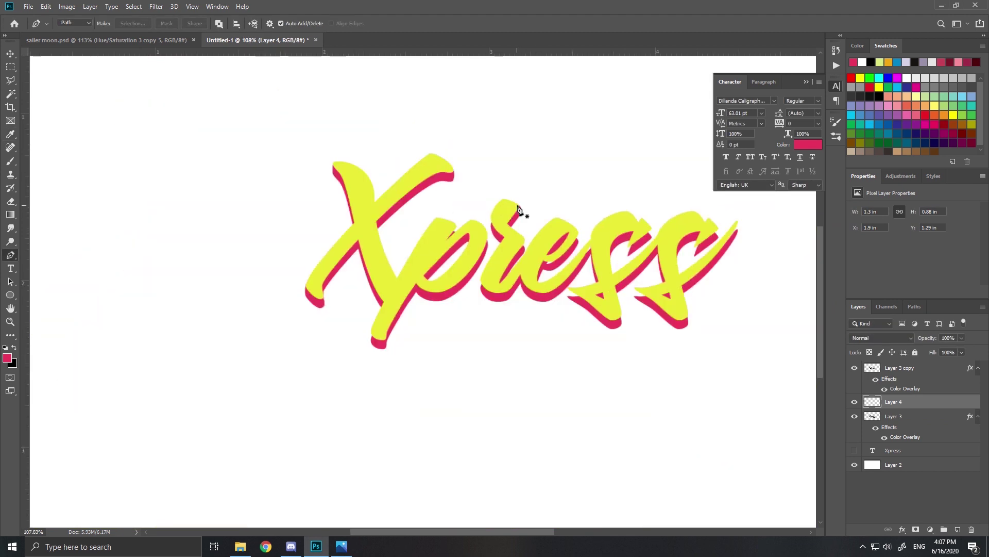
- Brush crimson into the extrusion gaps at the end of the p's short upper stroke and beside its bowl
left_click(11, 162)
scroll(433, 222, "up", 14)
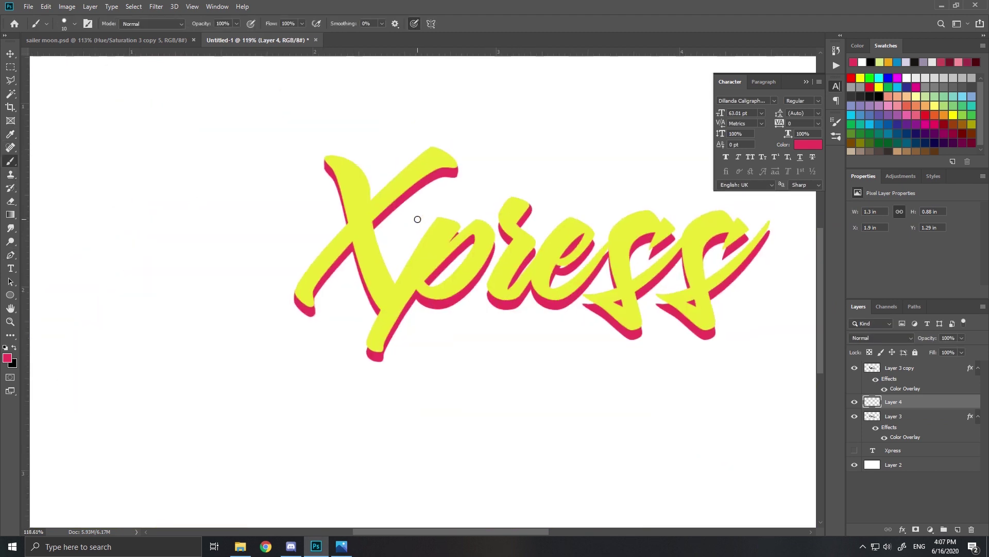
scroll(420, 250, "up", 3)
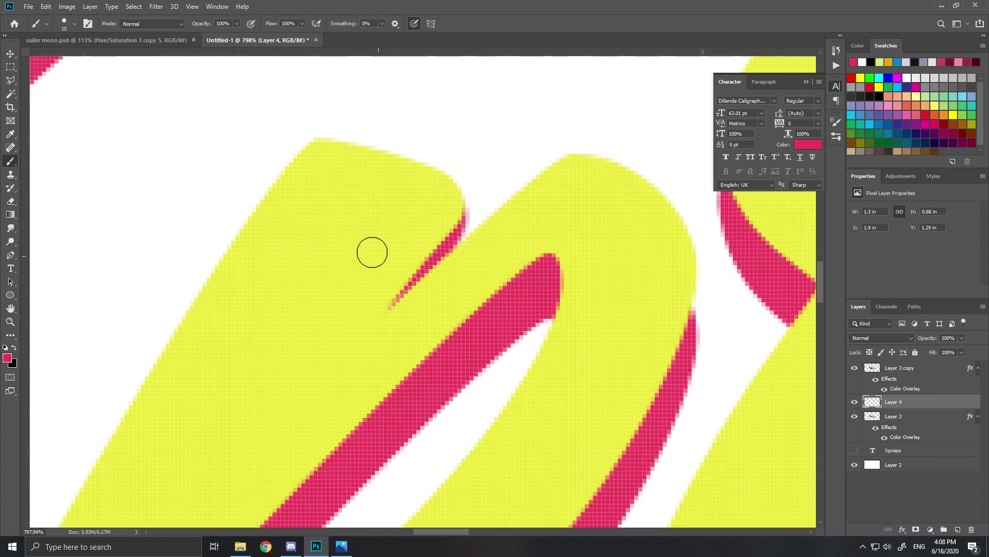
scroll(401, 265, "down", 3)
scroll(401, 265, "down", 2)
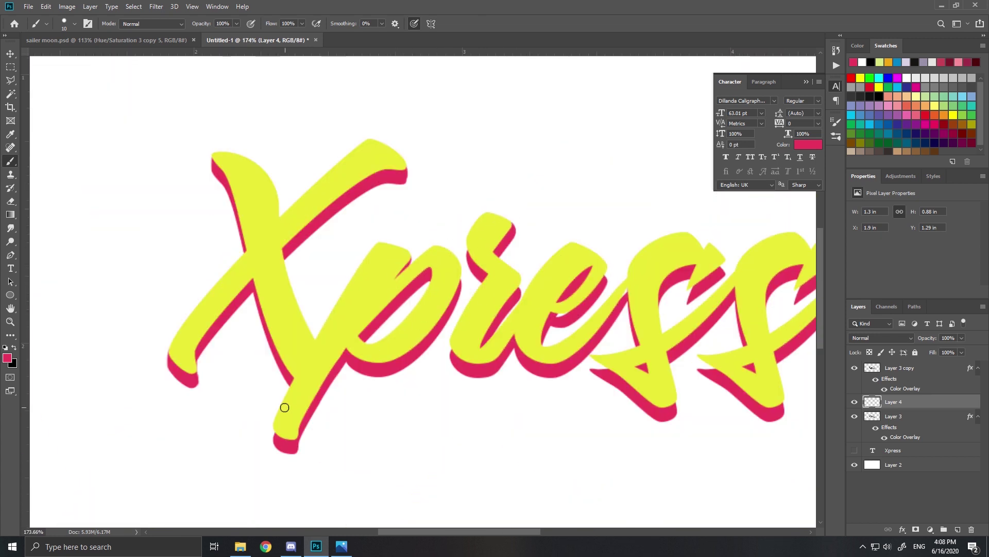
- Brush crimson into the gaps along the r's left side and on both sides of the p's descender foot
scroll(471, 247, "up", 5)
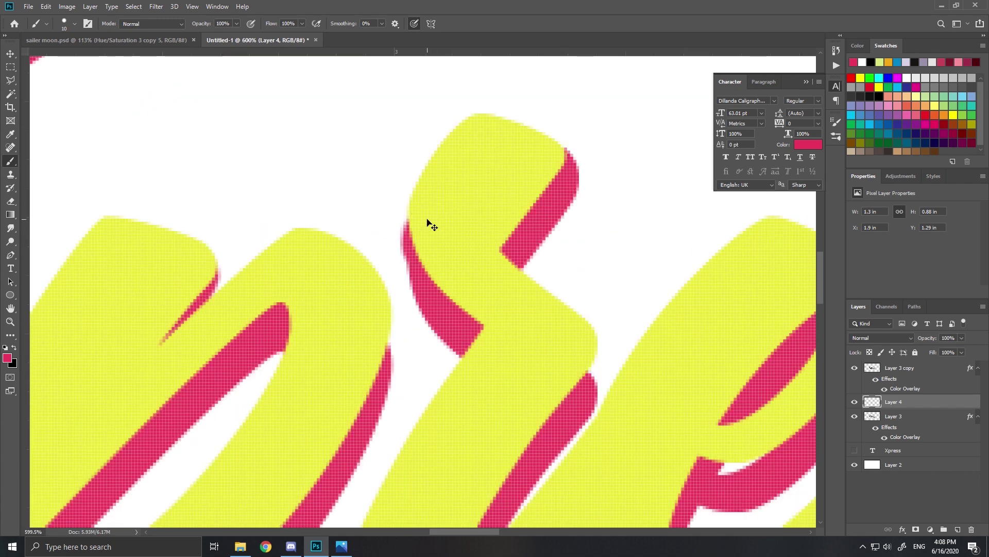
mouse_move(416, 223)
left_mouse_down()
mouse_move(422, 250)
mouse_move(320, 253)
left_mouse_up()
left_click_drag(268, 345, 360, 254)
left_click_drag(332, 367, 329, 374)
left_click_drag(384, 389, 380, 405)
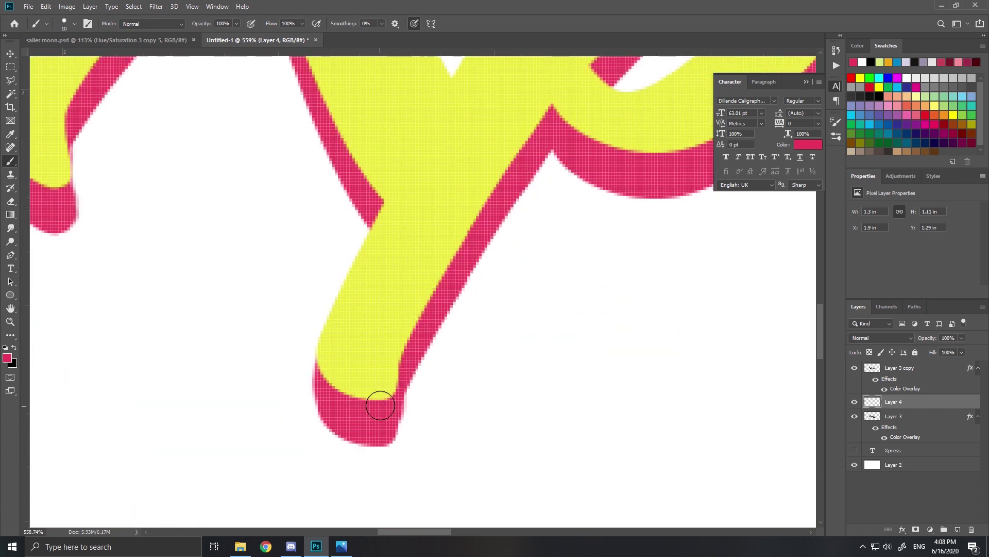
- Brush crimson into the gaps at the r's lower arm and the e's right side
scroll(440, 299, "down", 3)
scroll(434, 224, "up", 4)
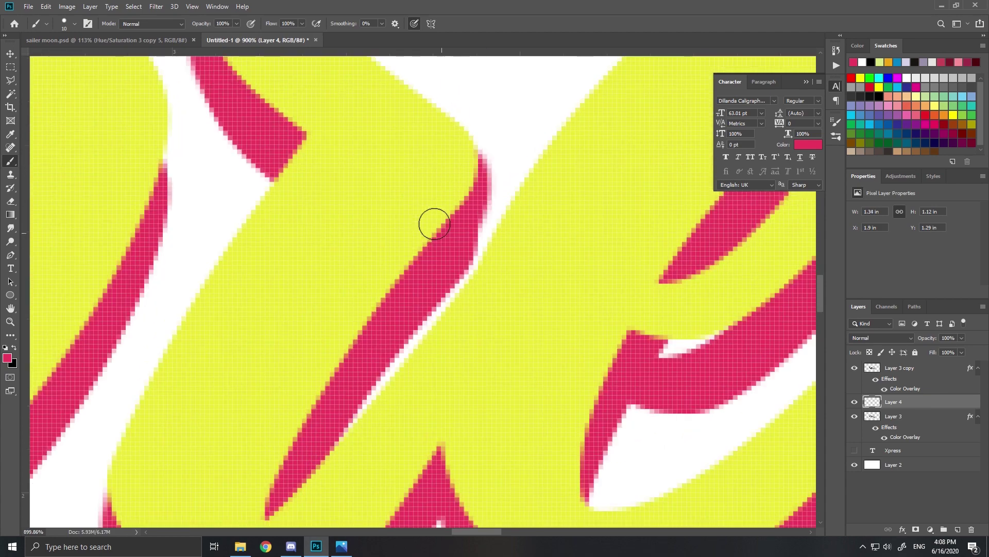
scroll(535, 212, "down", 4)
mouse_move(478, 188)
left_mouse_down()
mouse_move(475, 232)
mouse_move(492, 247)
left_mouse_up()
scroll(525, 273, "up", 3)
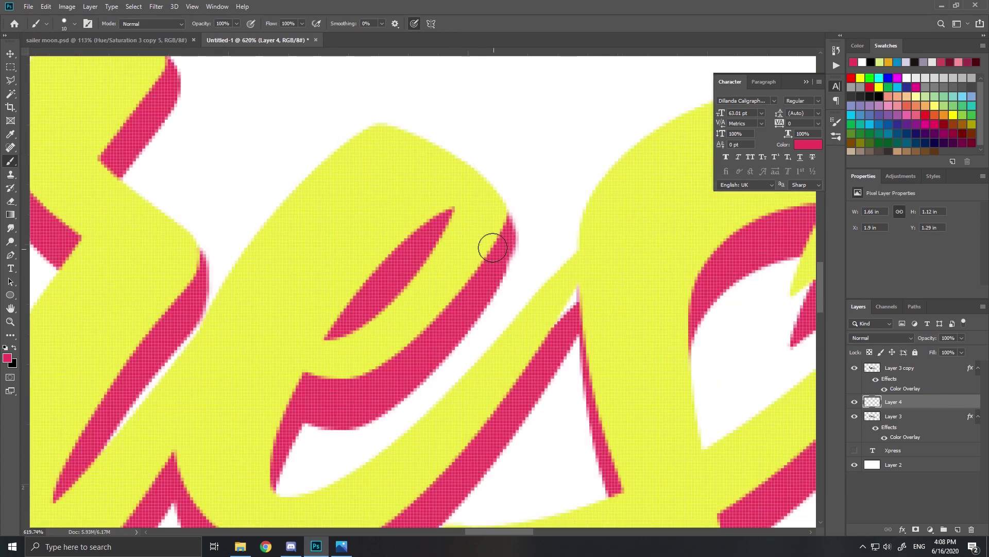
left_click_drag(583, 301, 459, 203)
- Fill the gap at the first s's left tip with crimson and trim the excess using a 9 px eraser
scroll(438, 232, "down", 3)
scroll(330, 340, "up", 4)
mouse_move(258, 350)
left_mouse_down()
mouse_move(258, 275)
mouse_move(260, 329)
left_mouse_up()
key("e")
left_click(74, 24)
left_click_drag(68, 57, 61, 58)
left_click_drag(266, 233, 302, 230)
scroll(347, 208, "down", 4)
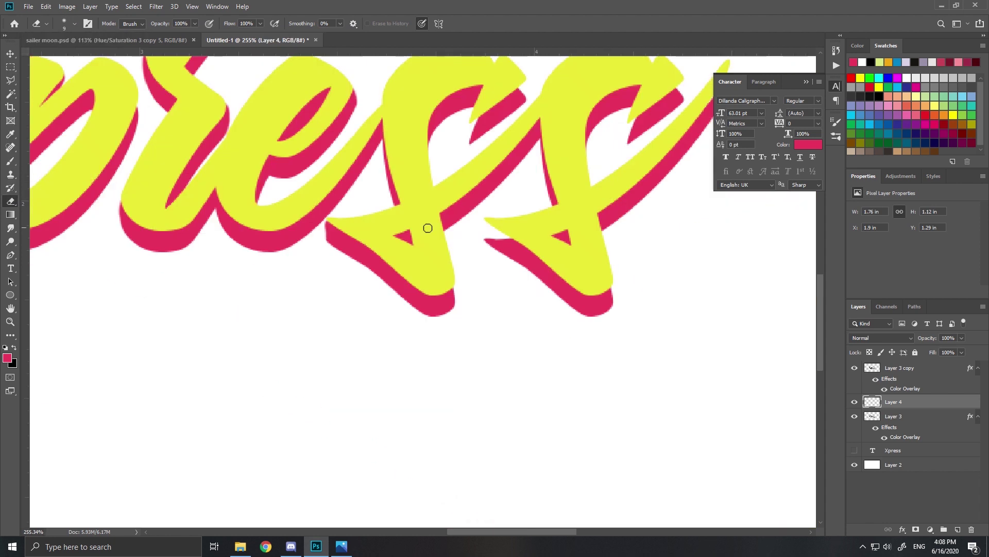
- Brush crimson below the first s's inner hook and erase the paint that spills past the edge
scroll(428, 228, "down", 2)
key("b")
scroll(497, 113, "up", 5)
left_click_drag(400, 170, 400, 229)
key("e")
scroll(360, 201, "up", 2)
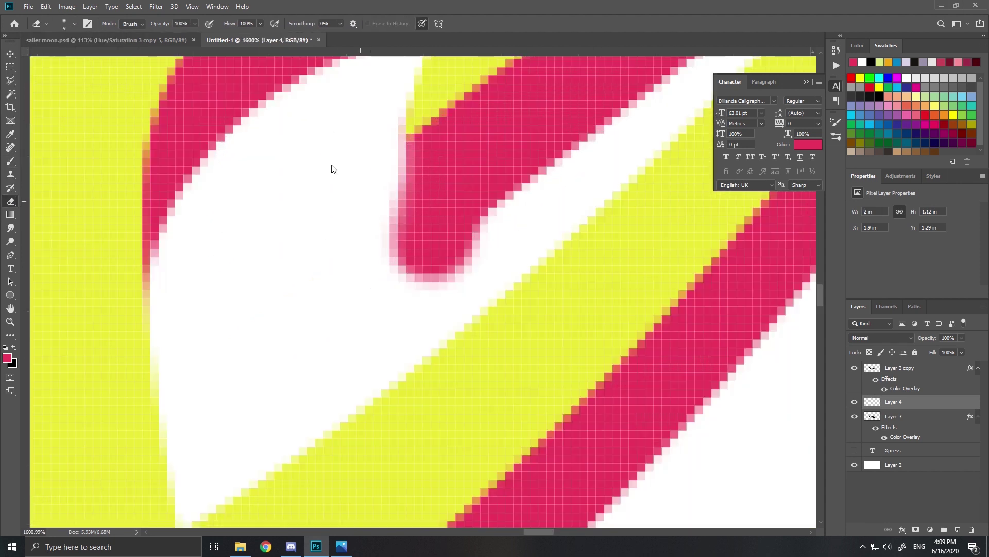
mouse_move(333, 169)
left_mouse_down()
mouse_move(332, 274)
mouse_move(387, 274)
left_mouse_up()
scroll(386, 273, "down", 2)
- Brush crimson into the gap at the first s's upper-right end
key("b")
scroll(557, 203, "up", 1)
scroll(408, 199, "down", 3)
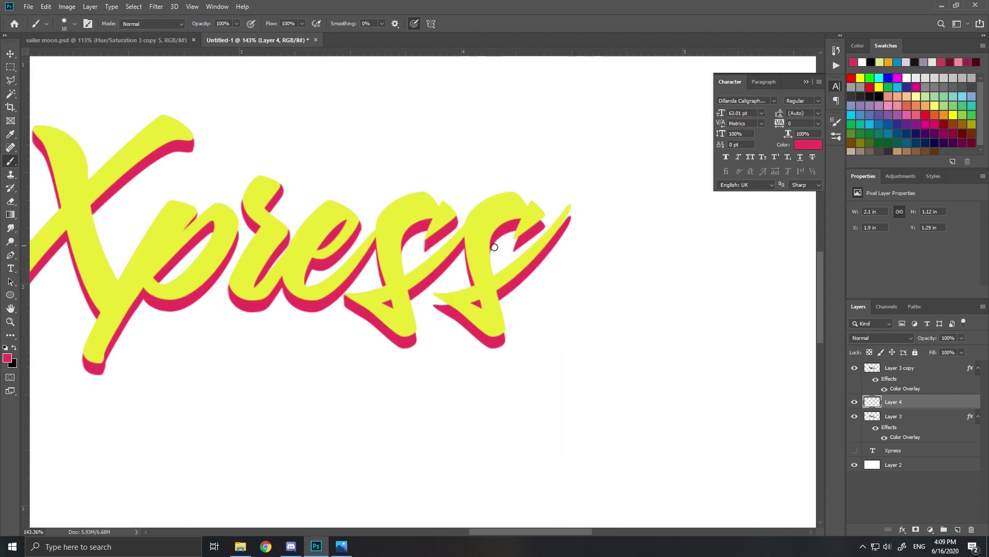
- Brush crimson below the second s's inner hook and erase the excess around its point
scroll(534, 245, "up", 5)
mouse_move(397, 204)
left_mouse_down()
mouse_move(393, 238)
mouse_move(415, 289)
mouse_move(325, 239)
left_mouse_up()
key("e")
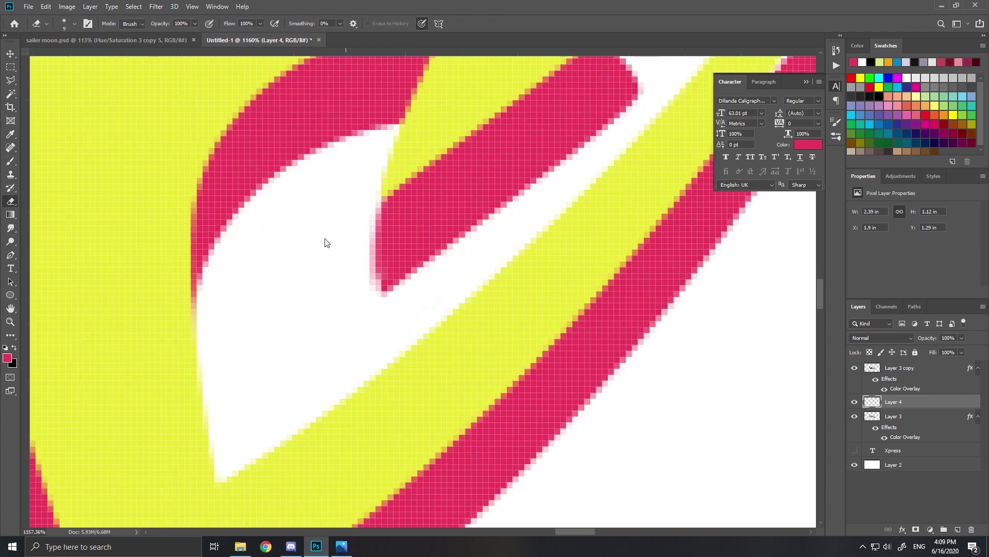
scroll(326, 242, "down", 2)
- Paint the gap at the second s's upper-right end with crimson, undoing the stray last stroke
key("b")
scroll(410, 216, "up", 2)
left_click_drag(518, 242, 518, 306)
mouse_move(518, 304)
left_mouse_down()
mouse_move(503, 342)
mouse_move(512, 335)
left_mouse_up()
key("ctrl+z")
- Fill the gap at the tip of the final s's long tail with crimson and clean up the excess
left_click_drag(704, 206, 695, 268)
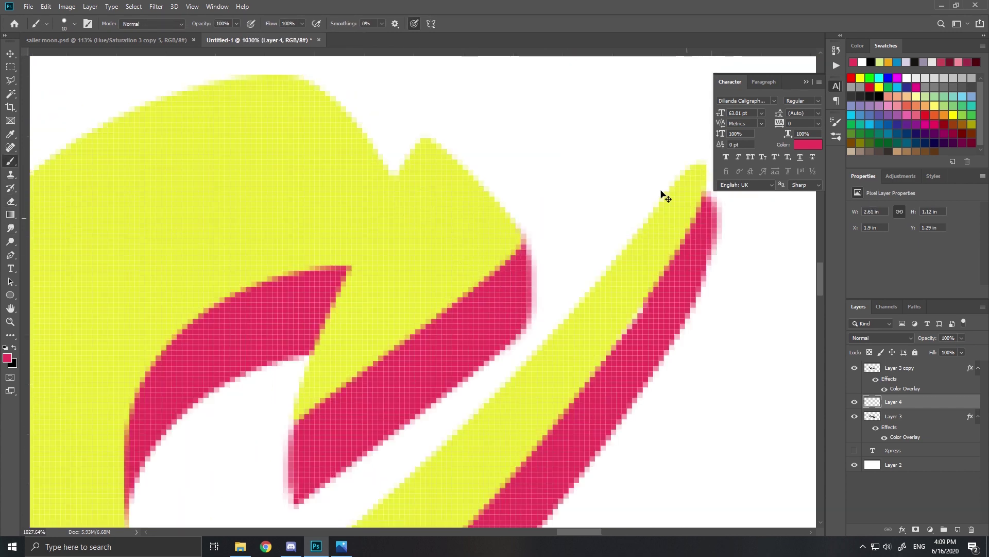
left_click_drag(688, 183, 701, 201)
left_click(10, 201)
scroll(572, 220, "down", 3)
- Brush crimson into the gap at the second s's left tip and erase the smear above the yellow edge
key("b")
scroll(462, 342, "up", 4)
left_click_drag(221, 271, 215, 330)
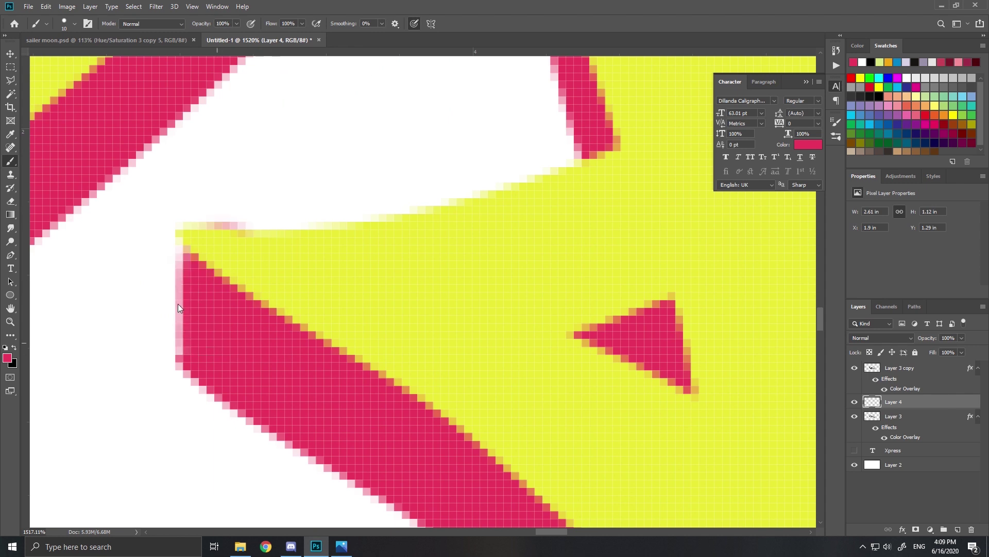
key("e")
left_click_drag(185, 188, 232, 190)
scroll(206, 173, "down", 5)
- Brush crimson into the gaps at the lower-right curves of both s letters
key("b")
scroll(337, 273, "up", 3)
mouse_move(359, 266)
left_mouse_down()
mouse_move(357, 256)
mouse_move(621, 252)
left_mouse_up()
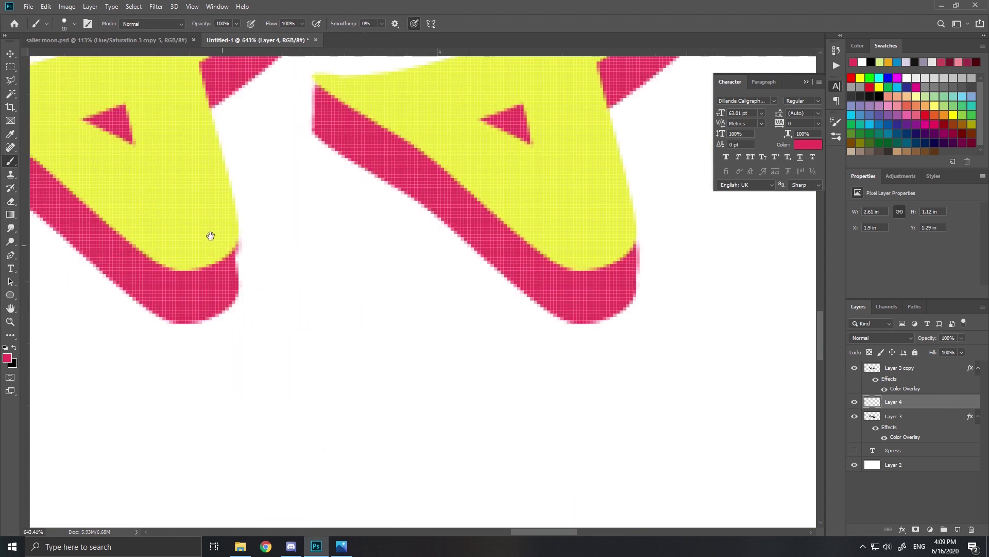
scroll(170, 219, "down", 4)
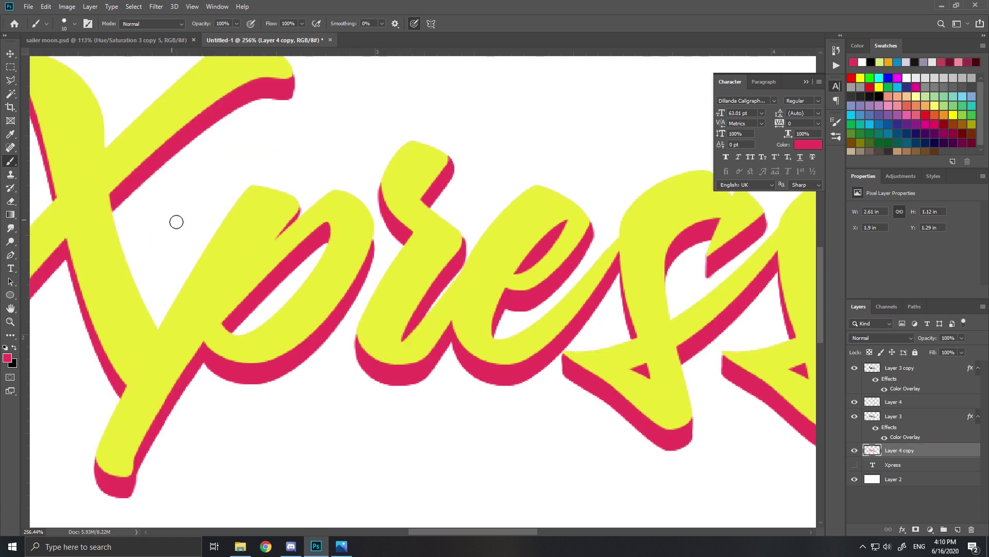
- Examine the whole Xpress lettering for remaining gaps in the crimson extrusion
scroll(189, 231, "down", 3)
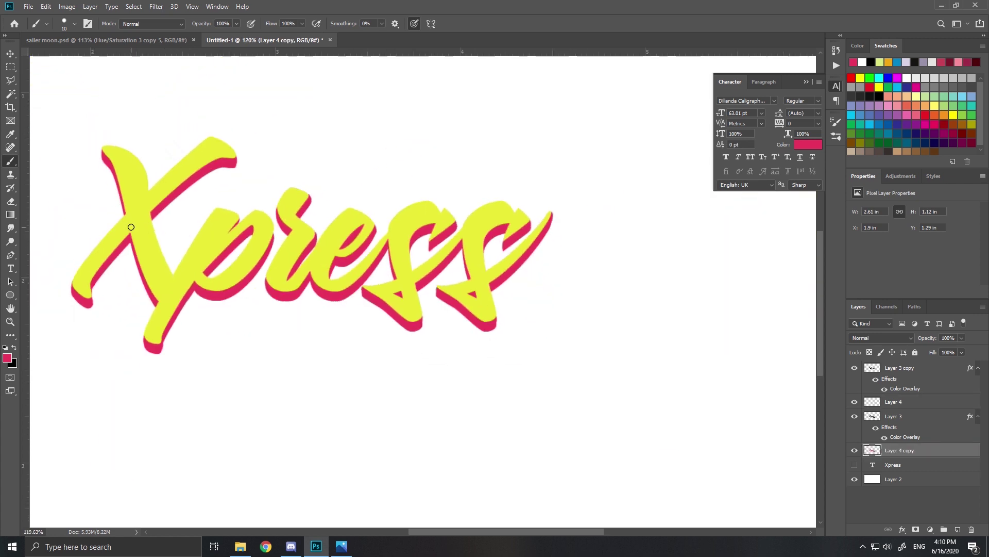
scroll(294, 223, "up", 1)
scroll(426, 212, "down", 2)
scroll(590, 106, "down", 1)
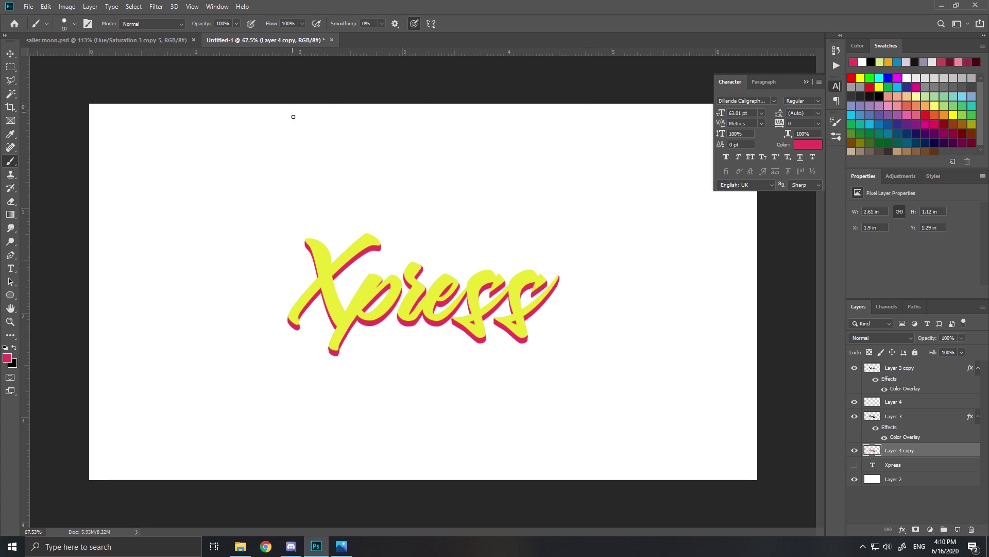
scroll(411, 236, "up", 3)
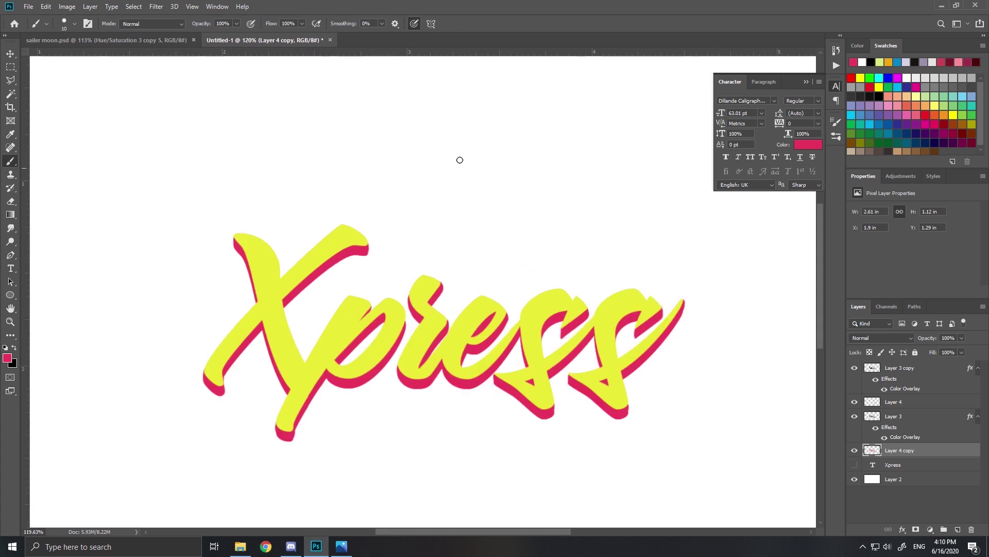
- Add a new layer clipped to the crimson Layer 4 and set a 39 px soft brush with black
left_click(915, 406)
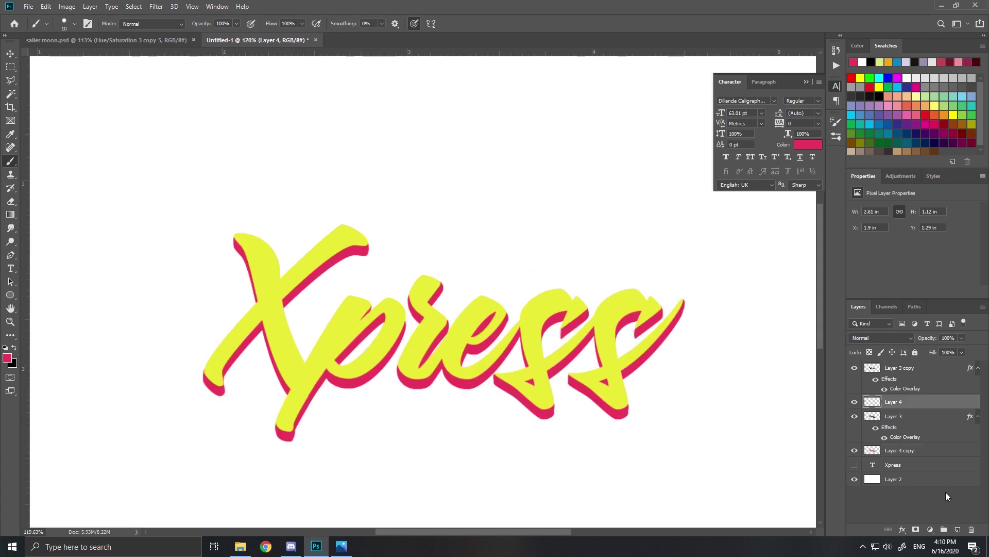
left_click(958, 530)
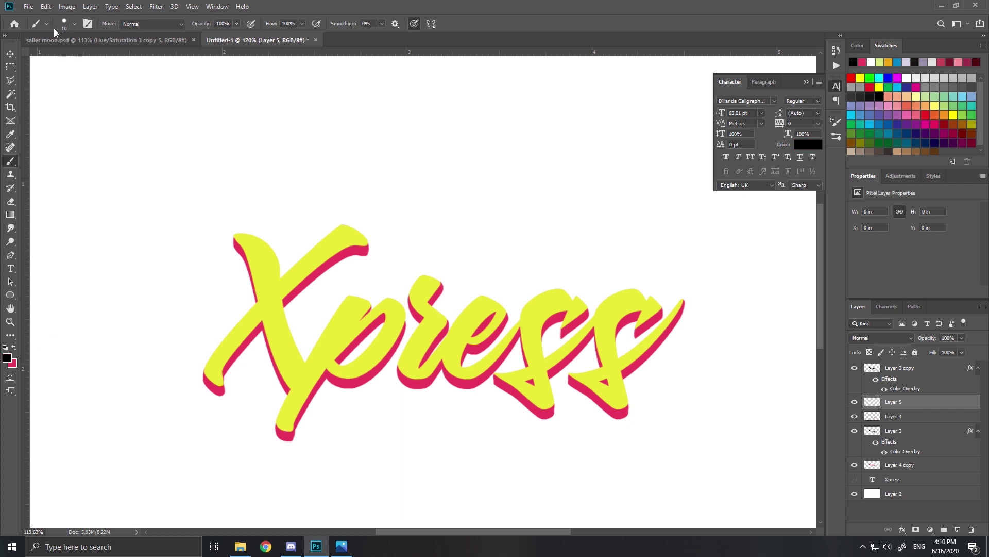
left_click(74, 23)
left_click_drag(72, 77, 70, 55)
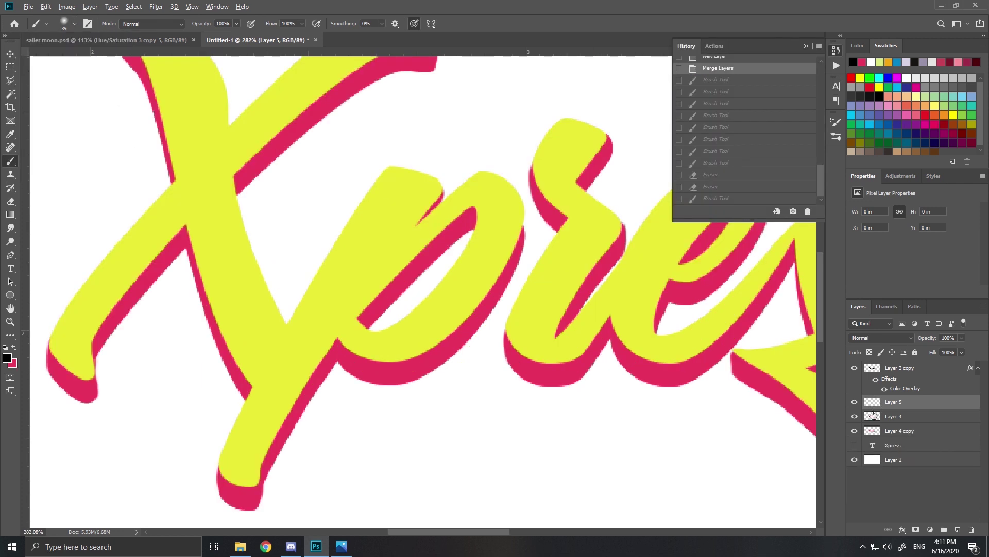
left_click(873, 407, "alt")
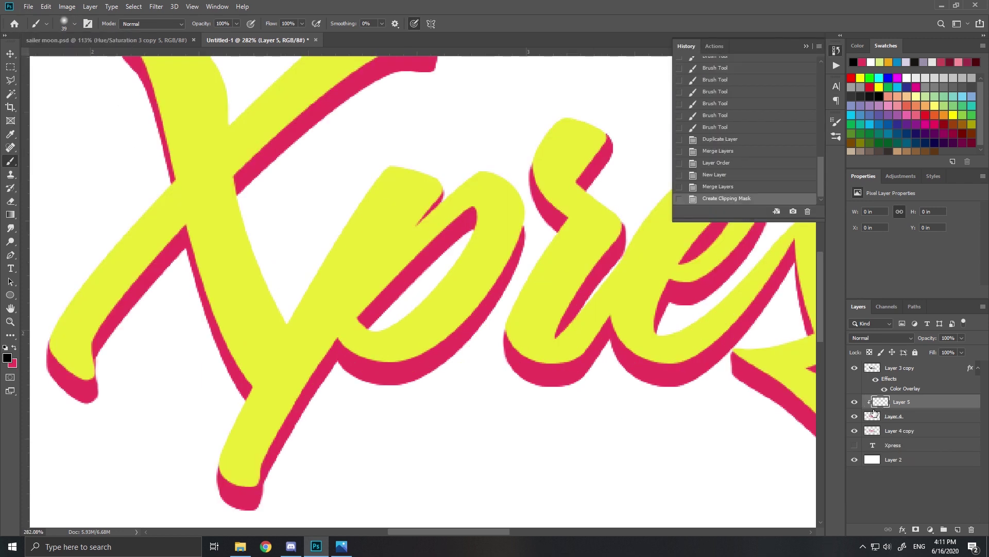
- Paint soft black shading on the r's crimson extrusion under its head, at the notch and along the stem's inner edge
scroll(549, 331, "down", 3)
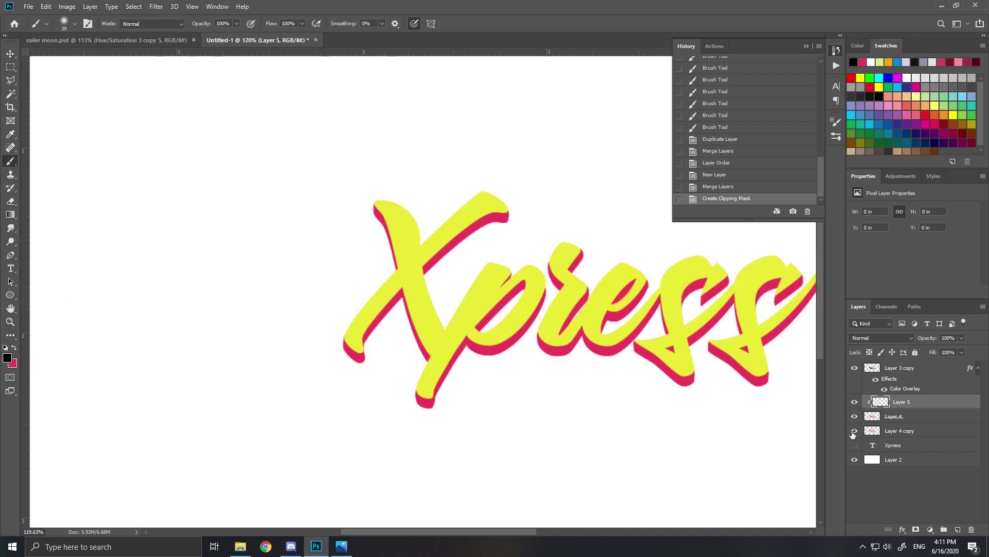
scroll(360, 246, "down", 2)
scroll(426, 312, "up", 5)
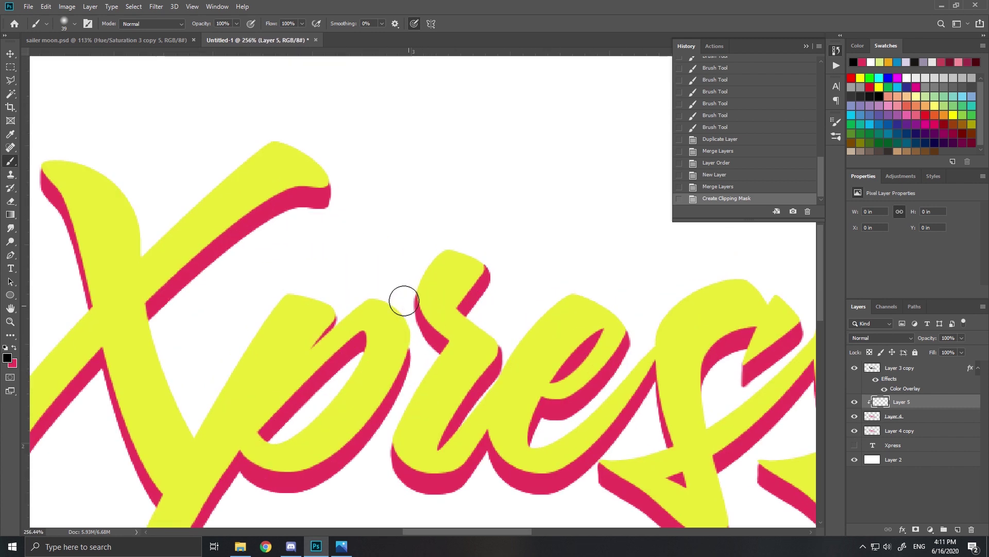
scroll(438, 289, "up", 1)
left_click_drag(418, 281, 462, 331)
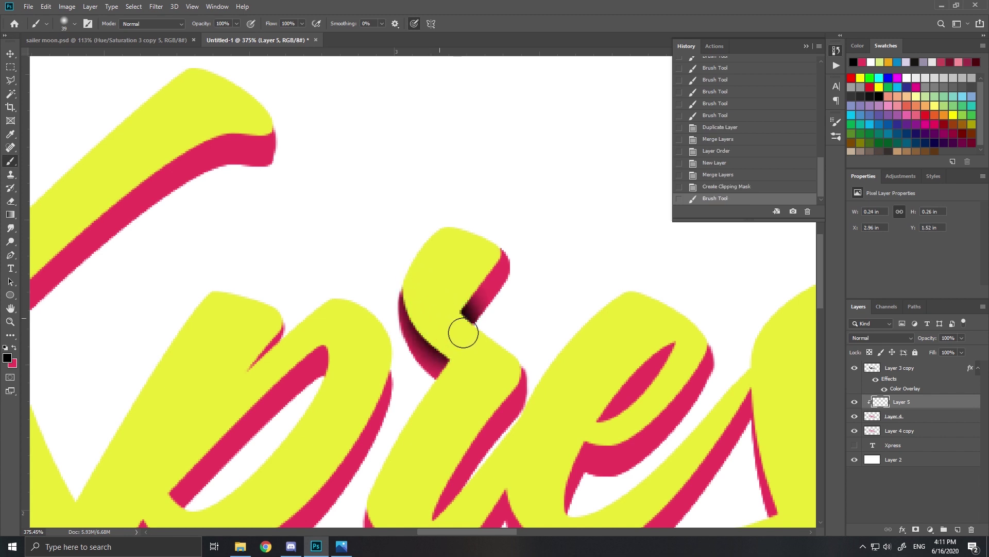
left_click_drag(422, 289, 476, 321)
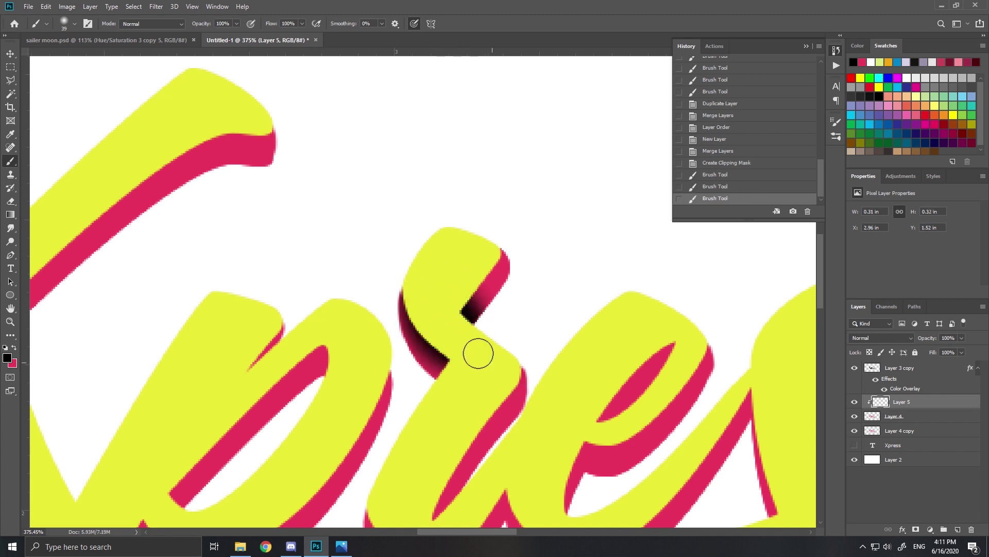
mouse_move(464, 376)
left_mouse_down()
mouse_move(405, 462)
mouse_move(437, 356)
mouse_move(404, 379)
left_mouse_up()
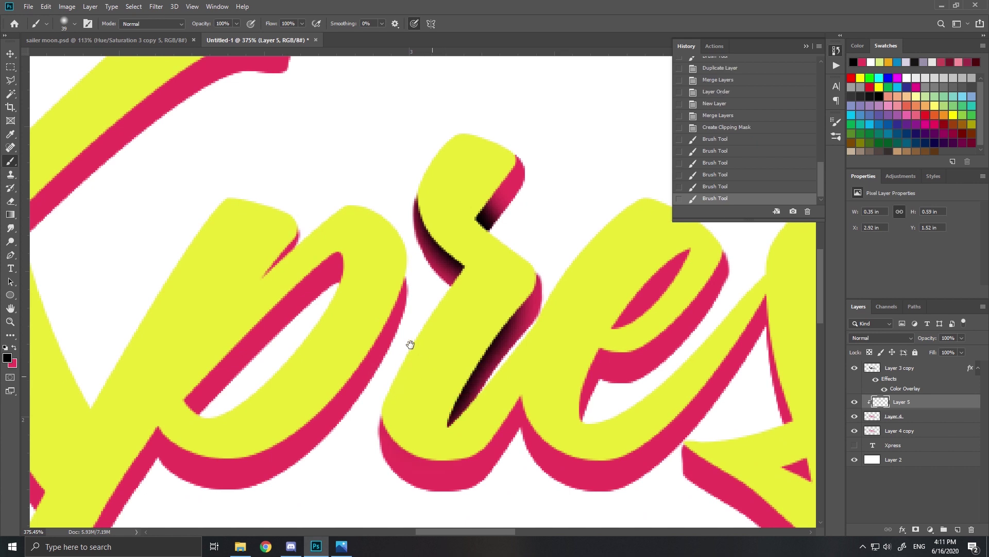
- Erase the black shading from the extrusion at the r's upper tip with a 37 px soft eraser
left_click(12, 202)
left_click(68, 21)
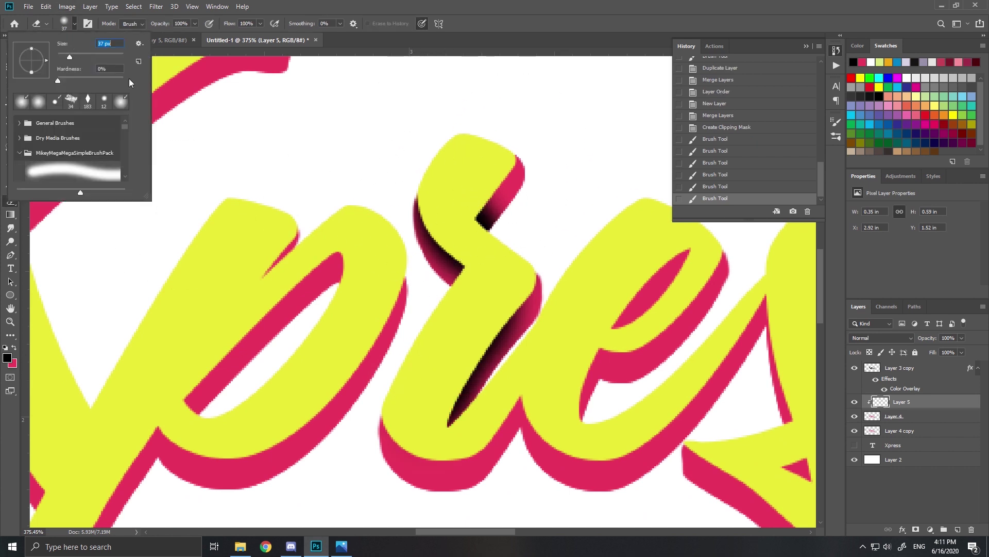
left_click_drag(487, 224, 481, 160)
left_click(503, 175)
scroll(527, 175, "down", 7)
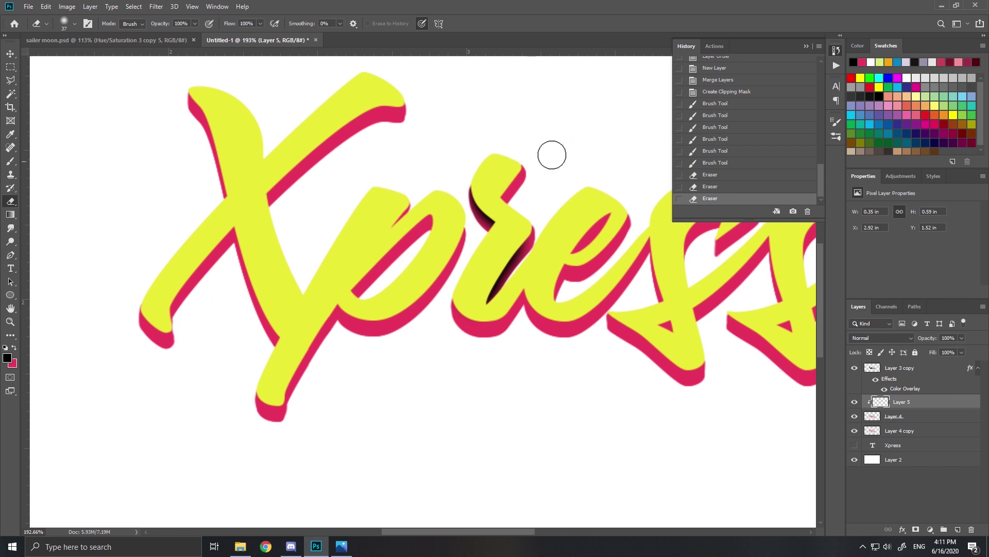
- Paint soft black shading on the crimson inside the e's closed loop
left_click(10, 162)
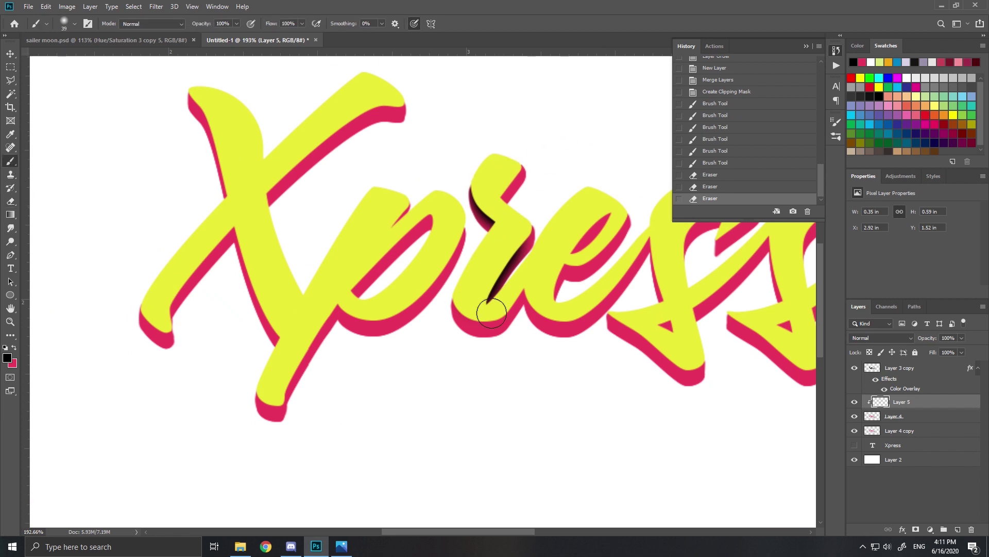
scroll(486, 309, "up", 3)
scroll(555, 220, "up", 5)
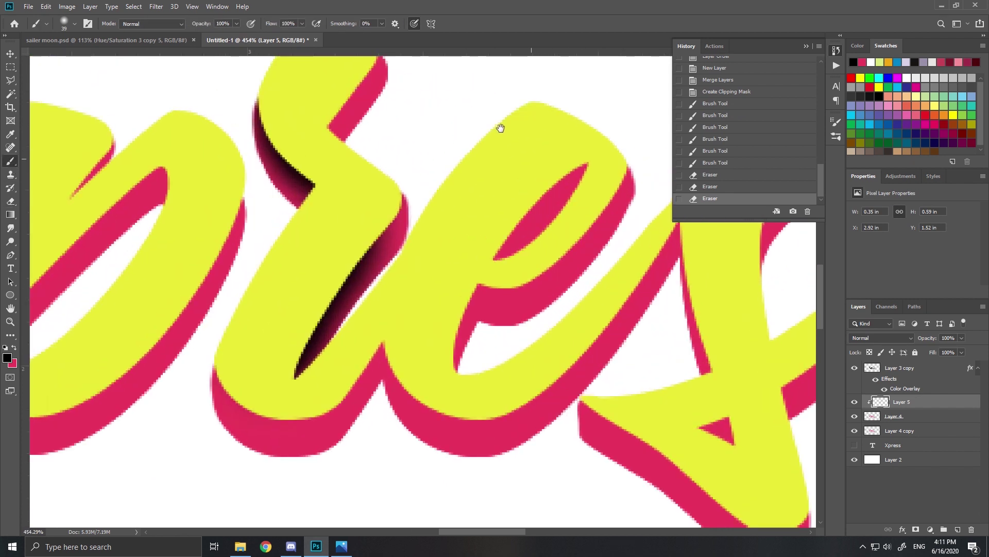
mouse_move(501, 129)
left_mouse_down()
mouse_move(454, 193)
mouse_move(490, 135)
mouse_move(430, 206)
mouse_move(516, 113)
mouse_move(454, 168)
left_mouse_up()
left_click_drag(454, 168, 538, 96)
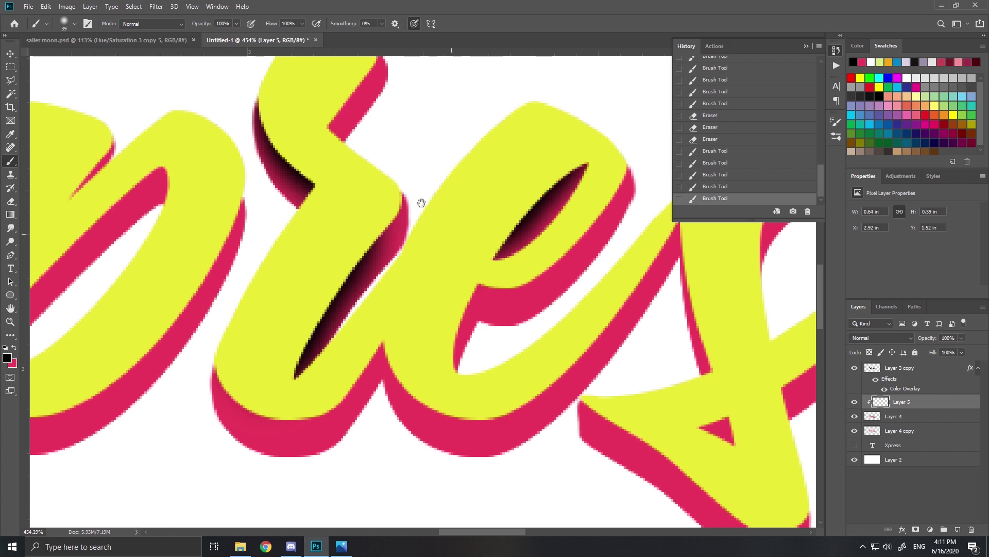
left_click_drag(405, 212, 383, 246)
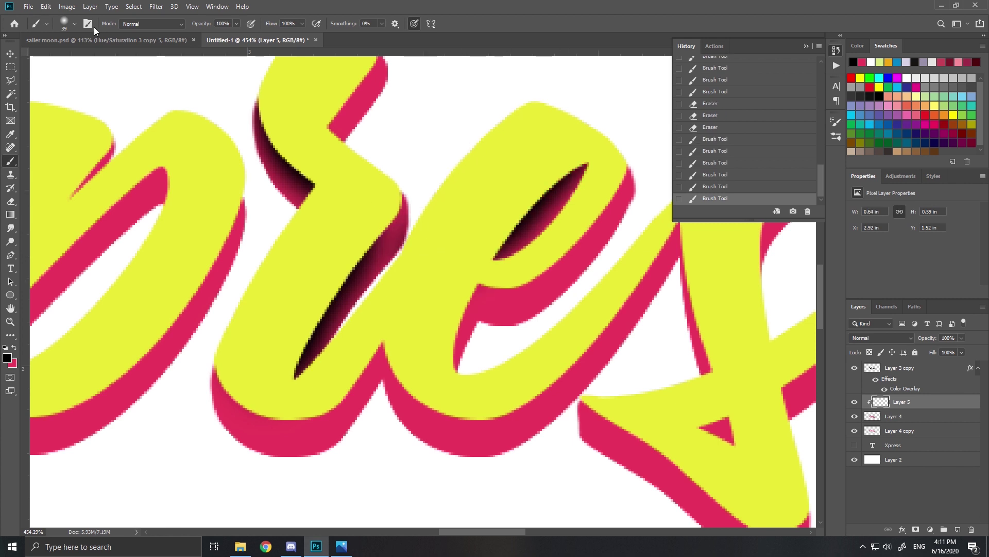
- Set the soft brush to 12 px and paint black shading along the extrusion beneath the e's loop and inside its opening
left_click(75, 24)
left_click_drag(63, 56, 60, 56)
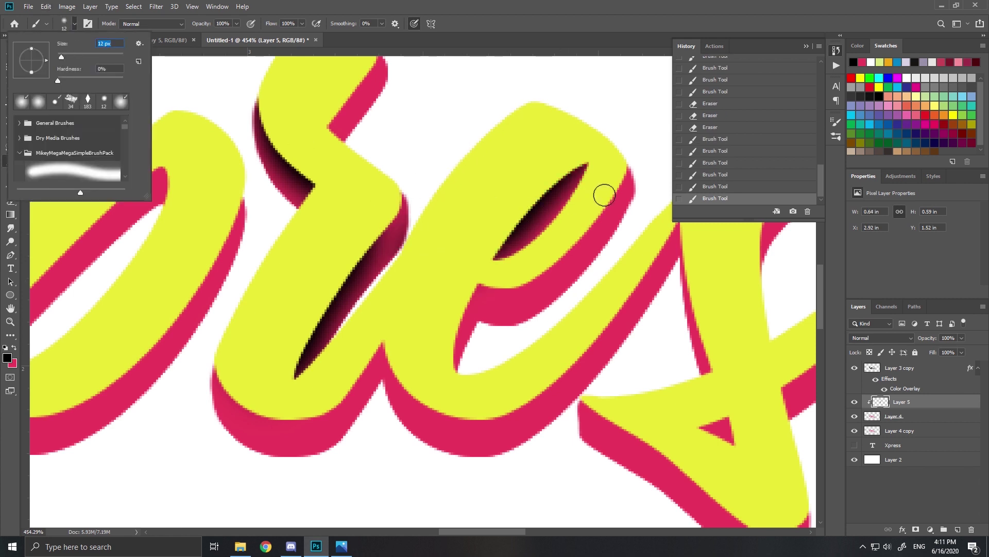
left_click_drag(613, 172, 594, 210)
left_click_drag(614, 172, 561, 257)
mouse_move(590, 212)
left_mouse_down()
mouse_move(545, 251)
mouse_move(558, 257)
mouse_move(475, 287)
mouse_move(483, 286)
mouse_move(452, 332)
mouse_move(441, 375)
left_mouse_up()
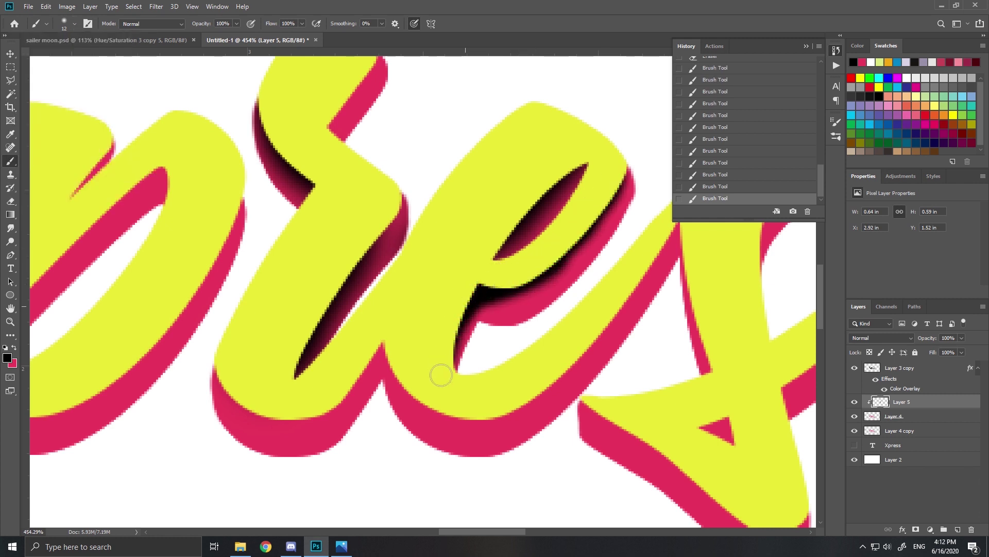
left_click_drag(462, 325, 447, 361)
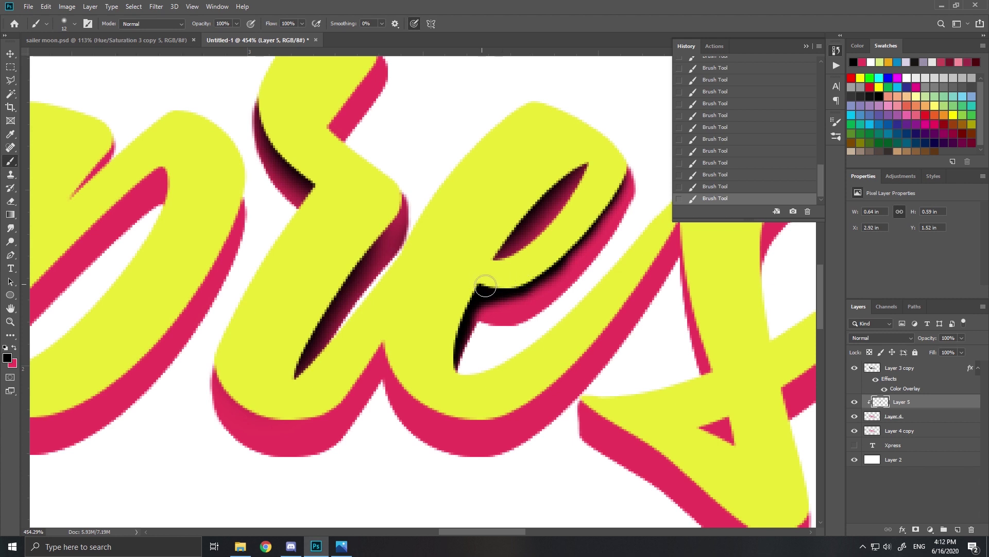
mouse_move(485, 286)
left_mouse_down()
mouse_move(532, 274)
mouse_move(511, 291)
mouse_move(586, 214)
mouse_move(558, 253)
left_mouse_up()
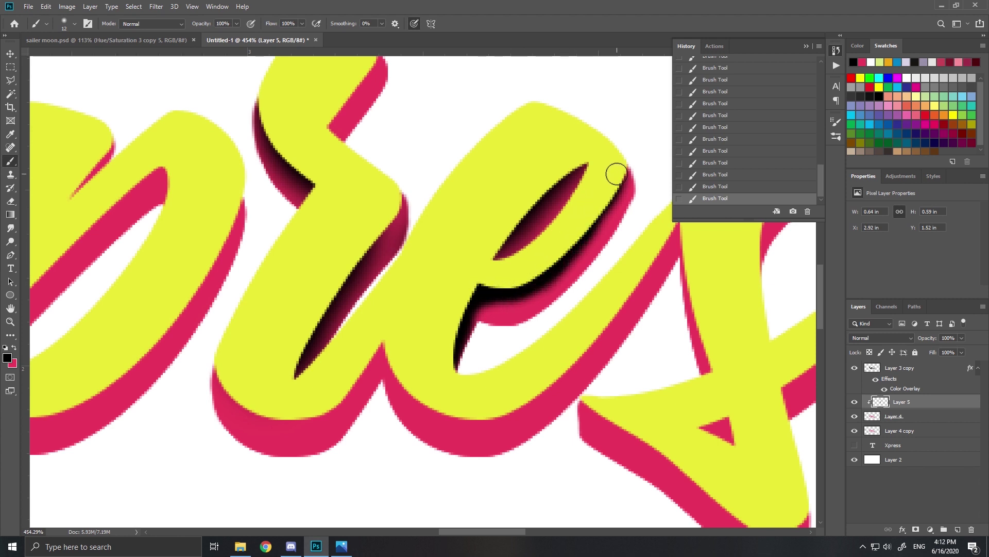
left_click_drag(617, 175, 568, 252)
key("ctrl+z")
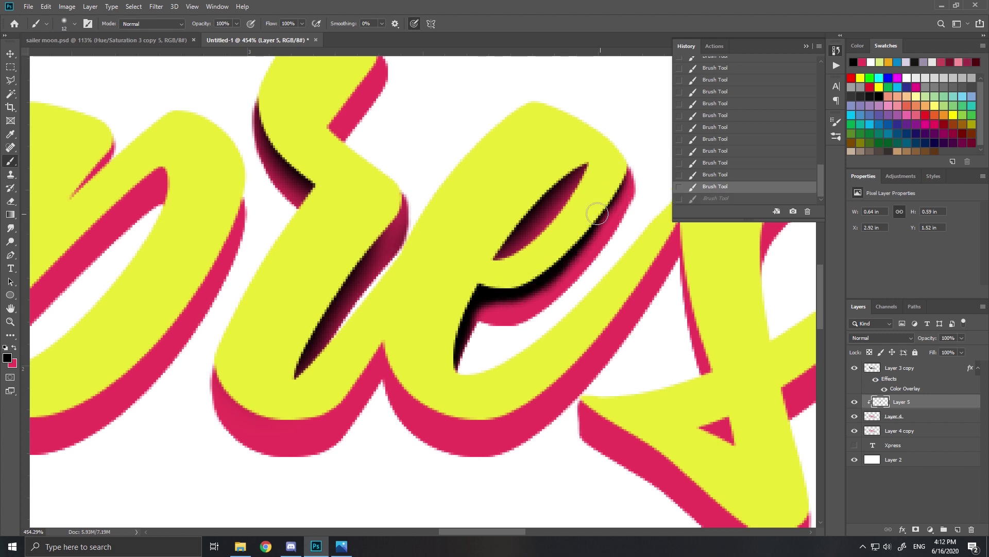
left_click_drag(613, 201, 561, 246)
- Try to shade the e's lower outer curve with a 50 px soft brush and undo the strokes
left_click(907, 494)
key("alt+Tab")
left_click_drag(621, 312, 552, 387)
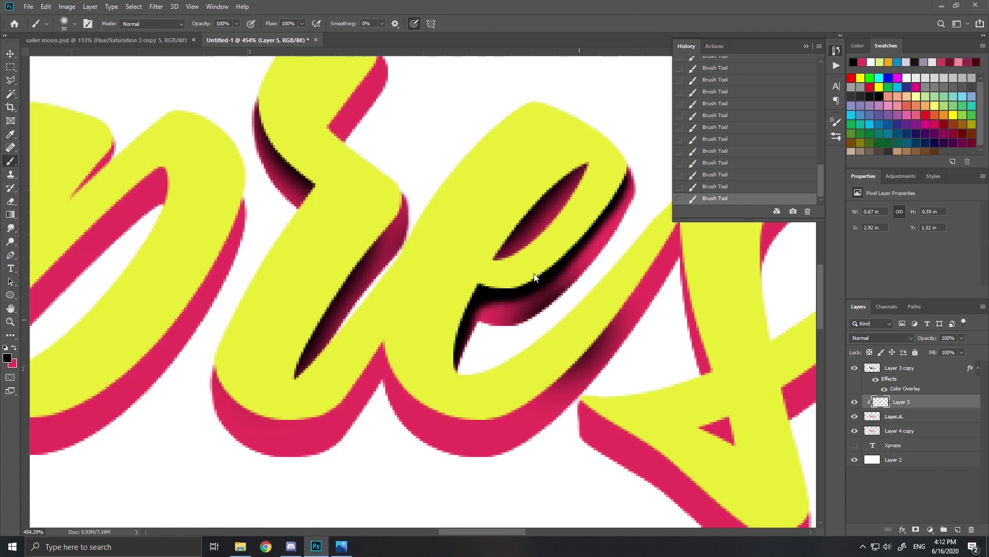
key("ctrl+z")
key("ctrl+z")
- Soften the black shading beneath the e's loop and in its opening with the eraser
key("e")
left_click(552, 270)
left_click(586, 230)
left_click(598, 229)
left_click(497, 304)
left_click(463, 336)
key("ctrl+0")
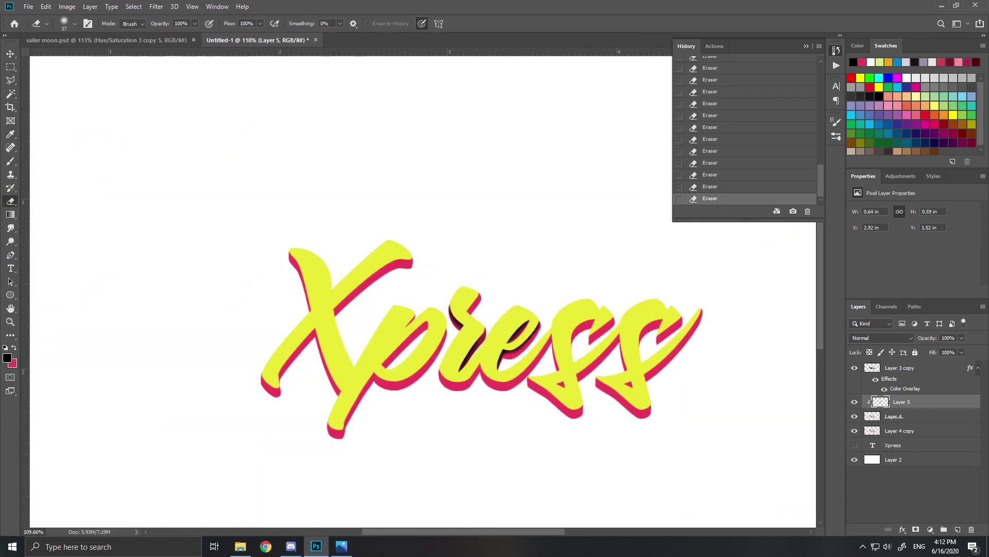
- Paint soft black shading on the extrusion inside the upper curves and hooks of both s letters and along the e's connecting tail
scroll(445, 327, "up", 13)
left_click(11, 161)
left_click_drag(690, 309, 438, 289)
mouse_move(474, 242)
left_mouse_down()
mouse_move(521, 206)
mouse_move(468, 273)
left_mouse_up()
left_click_drag(392, 278, 412, 382)
left_click(458, 286)
left_click_drag(544, 160, 434, 116)
left_click_drag(507, 160, 428, 221)
left_click_drag(438, 170, 422, 182)
left_click_drag(506, 211, 372, 245)
left_click_drag(484, 253, 551, 206)
mouse_move(626, 195)
left_mouse_down()
mouse_move(546, 252)
mouse_move(484, 273)
left_mouse_up()
- Erase the excess black shading around the upper curves and hooks of both s letters
key("e")
left_click(281, 271)
left_click(422, 265)
left_click(567, 263)
left_click(565, 250)
left_click(536, 219)
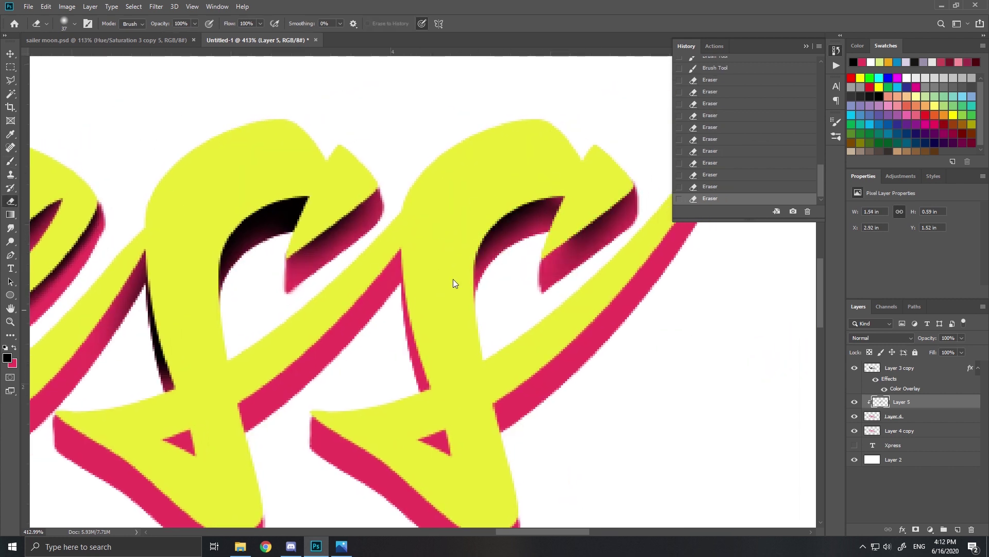
left_click(581, 265)
- Add another new layer above Layer 5 and clip it to the crimson extrusion
scroll(515, 329, "down", 8)
scroll(570, 334, "up", 7)
key("b")
left_click(957, 529)
left_click(881, 408, "alt")
- Brush black shading onto the final s's hook and along the underside of its long tail
left_click_drag(552, 211, 490, 268)
left_click_drag(608, 180, 454, 350)
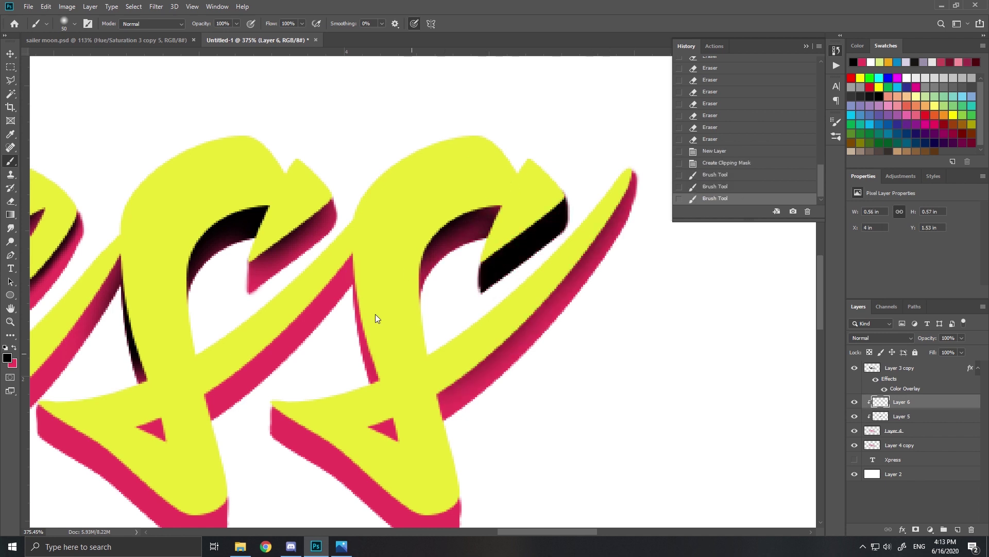
left_click_drag(412, 381, 516, 319)
left_click_drag(541, 289, 613, 185)
- Erase the excess black from the final s's hook and the outer edge of its tail
left_click(10, 201)
mouse_move(453, 247)
left_mouse_down()
mouse_move(533, 206)
mouse_move(490, 279)
left_mouse_up()
left_click_drag(534, 338, 503, 369)
scroll(503, 387, "down", 7)
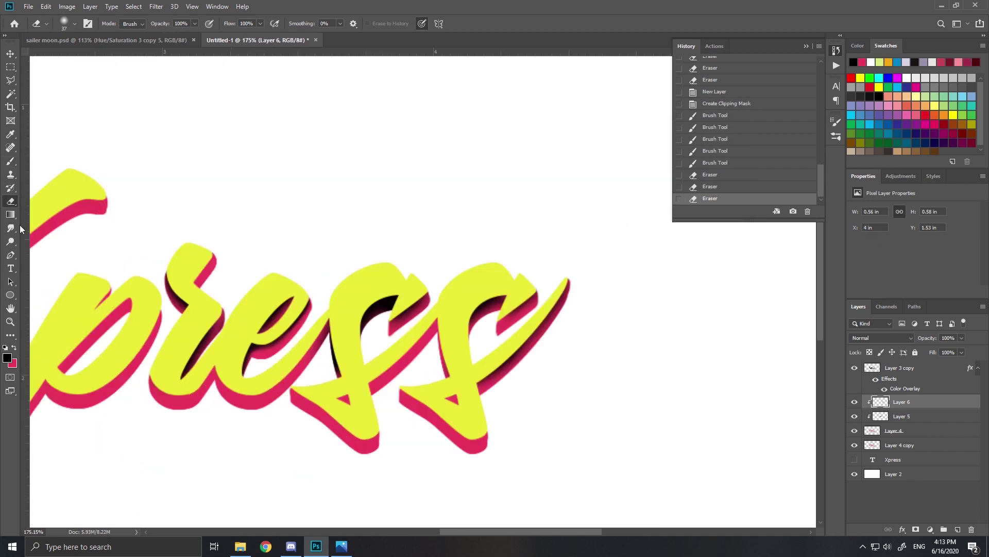
- Brush black shading onto the first s's hook, the underside of its connecting tail and the e's connecting tail
left_click(10, 161)
scroll(427, 384, "up", 9)
left_click_drag(397, 176, 314, 247)
left_click_drag(418, 237, 262, 392)
left_click_drag(263, 392, 413, 247)
left_click(170, 369)
left_click_drag(118, 304, 62, 417)
- Erase the excess black from the first s's hook and the e's connecting tail
key("e")
left_click_drag(392, 181, 315, 242)
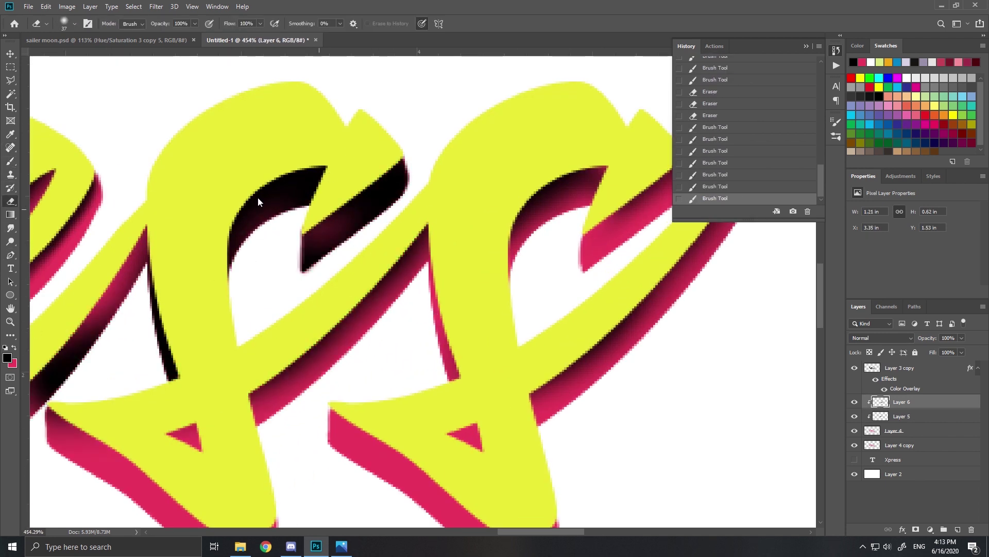
left_click_drag(187, 317, 333, 258)
left_click(279, 258)
scroll(382, 228, "down", 8)
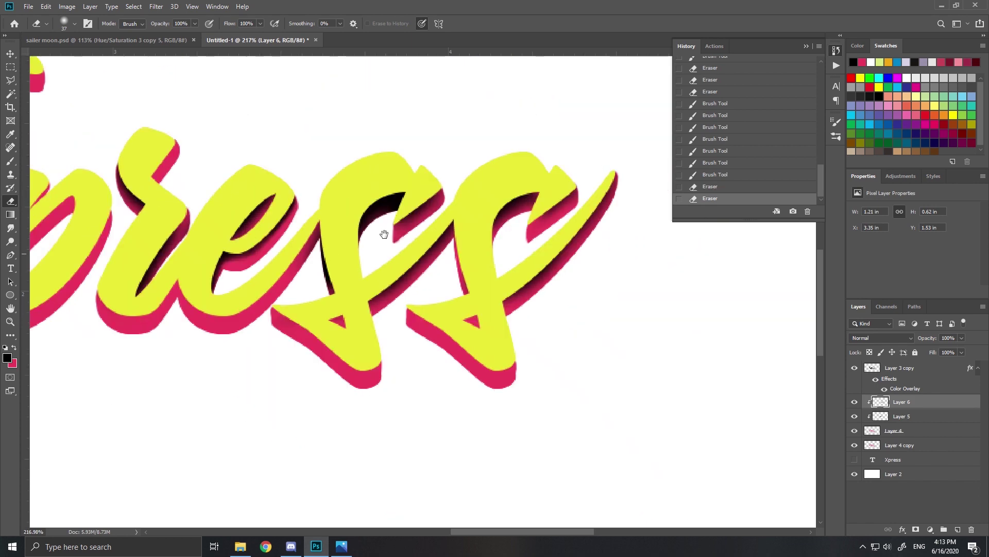
- Brush black shading along the final s's lower loop, its small triangular opening and its thin inner edge
scroll(572, 325, "up", 4)
scroll(572, 325, "up", 3)
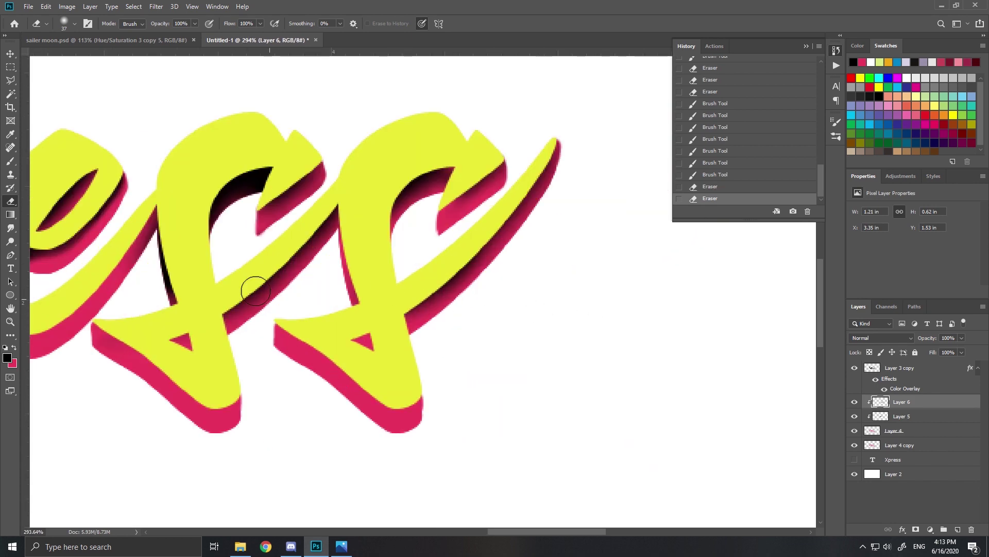
left_click(10, 162)
scroll(208, 275, "down", 2)
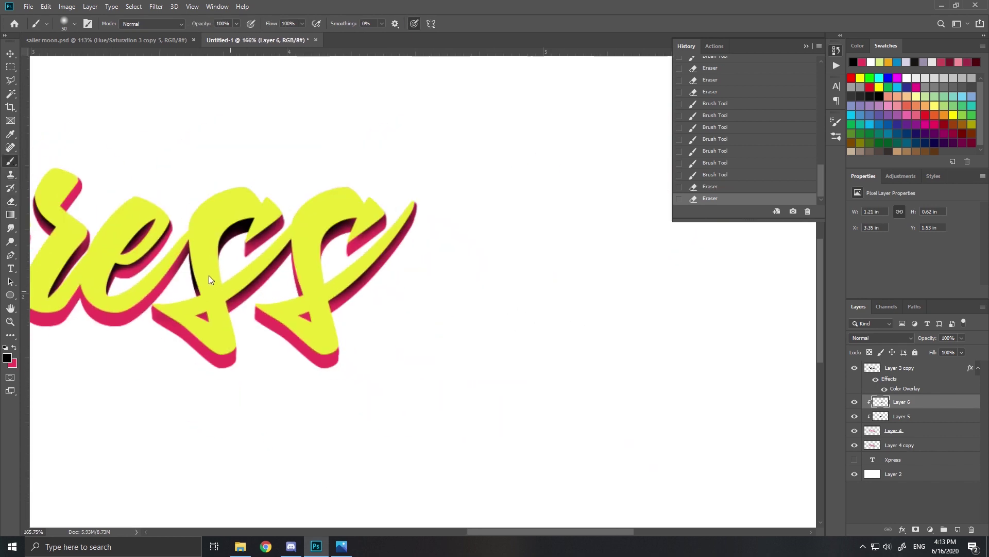
scroll(277, 274, "up", 3)
left_click_drag(283, 289, 371, 355)
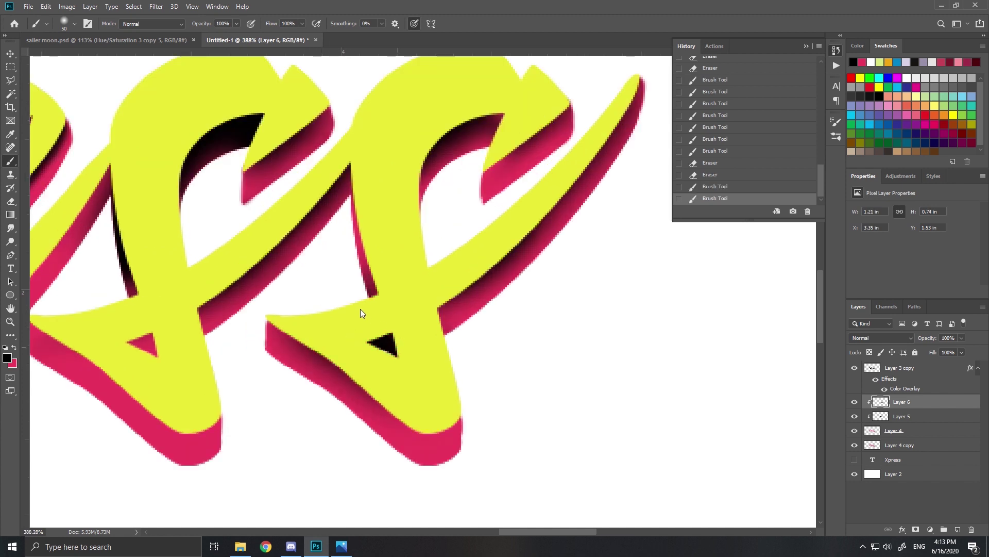
left_click(396, 234)
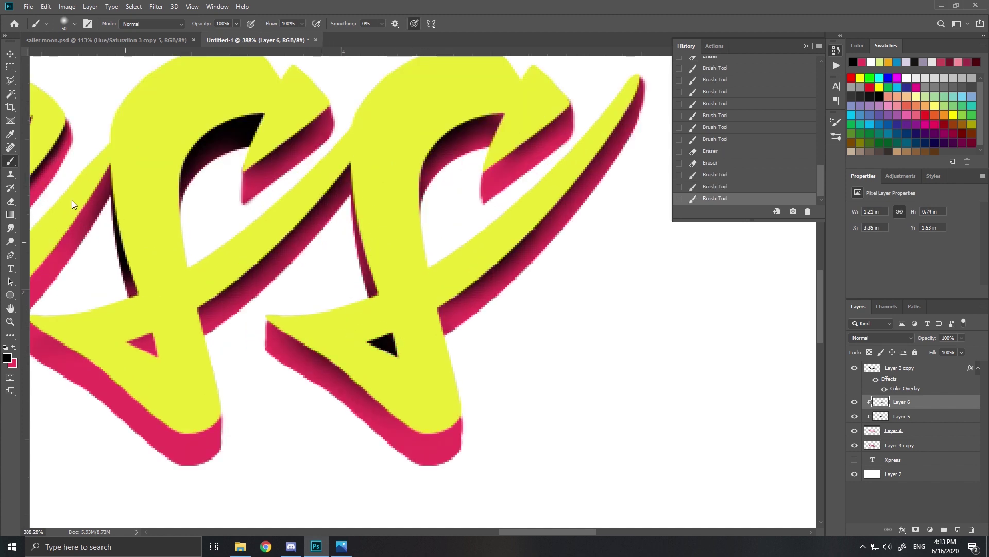
- Erase the black from the small triangular opening in the final s
left_click(11, 201)
left_click(384, 345)
left_click(379, 335)
- Brush black shading along the e's lower outer curve and erase the excess
left_click_drag(206, 206, 405, 203)
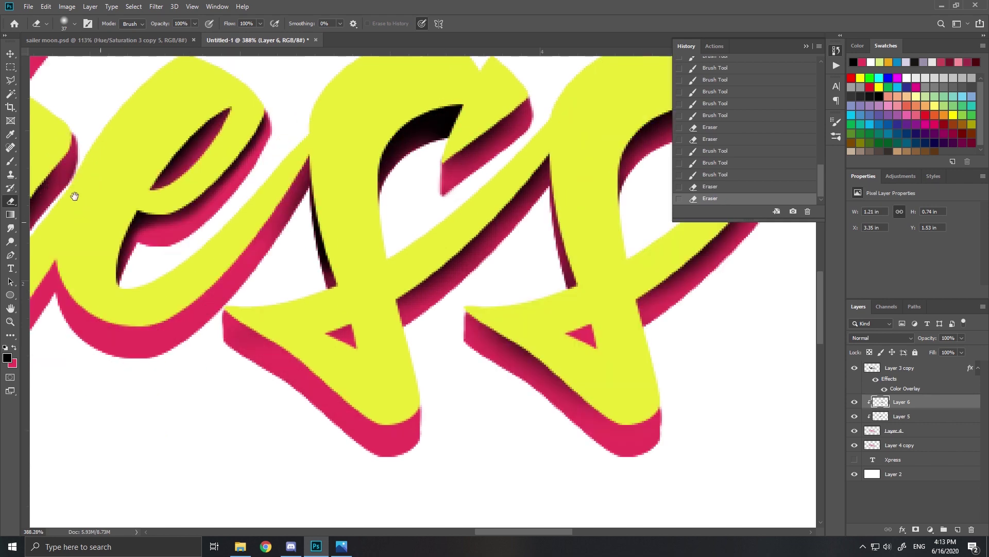
left_click(11, 161)
left_click(73, 206)
mouse_move(114, 220)
left_mouse_down()
mouse_move(246, 225)
mouse_move(361, 155)
left_mouse_up()
key("e")
mouse_move(247, 242)
left_mouse_down()
mouse_move(342, 135)
mouse_move(355, 207)
left_mouse_up()
- Brush black shading into the p's upper notch and along the extrusion inside its bowl
key("h")
mouse_move(438, 222)
left_mouse_down()
mouse_move(371, 239)
mouse_move(301, 194)
left_mouse_up()
key("b")
left_click_drag(376, 224, 411, 184)
left_click_drag(304, 351, 453, 206)
- On Layer 5, brush black shading along the p's outer bowl and deepen the shading inside the bowl
left_click(902, 416)
left_click_drag(268, 389, 485, 325)
left_click_drag(304, 356, 410, 247)
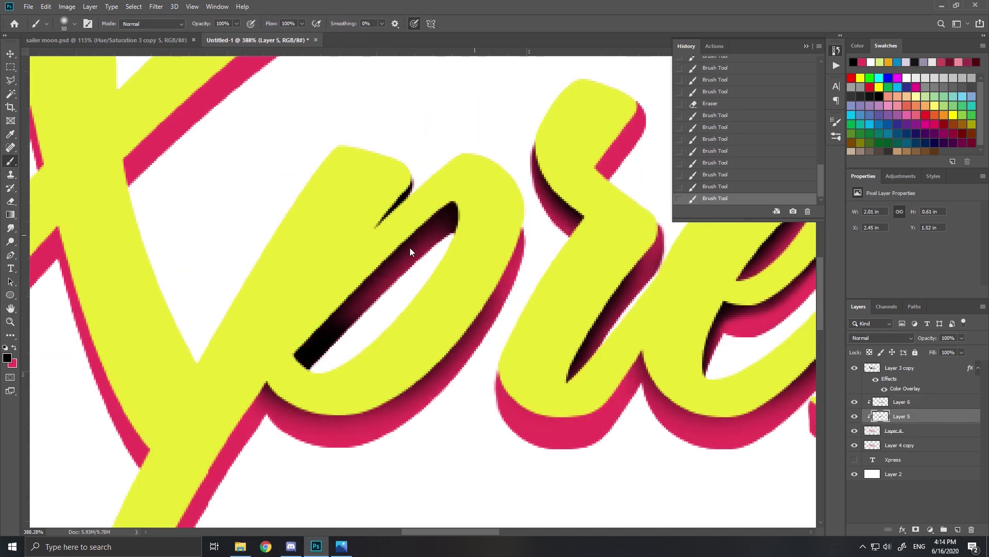
left_click_drag(484, 319, 518, 247)
- Soften the black shading inside the p's bowl with the eraser
key("e")
mouse_move(310, 366)
left_mouse_down()
mouse_move(410, 168)
mouse_move(377, 226)
left_mouse_up()
key("ctrl+0")
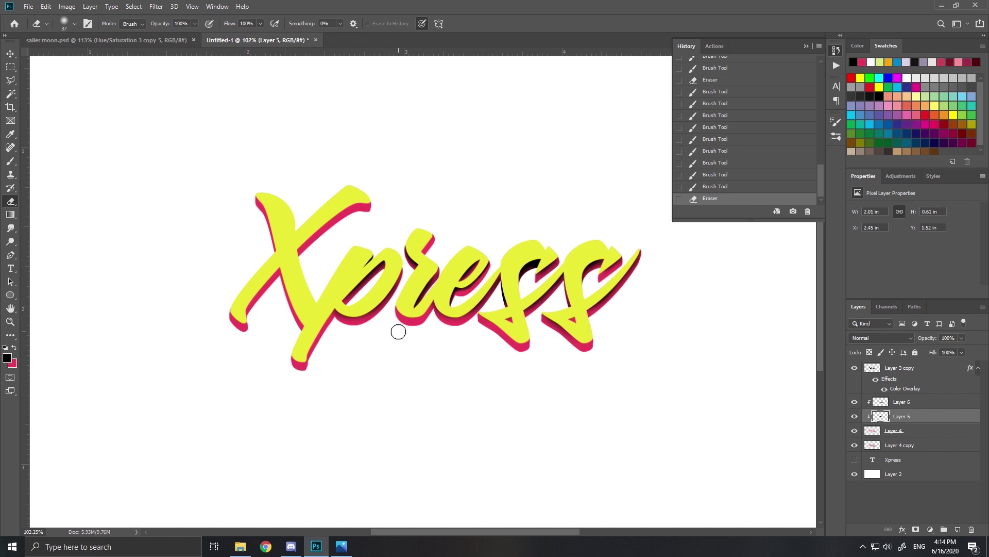
- On Layer 6, brush black shading along the extrusion beneath the X's upper-right arm
scroll(659, 292, "up", 12)
scroll(619, 310, "down", 12)
scroll(289, 232, "up", 9)
key("b")
left_click(902, 401)
left_click_drag(464, 170, 309, 265)
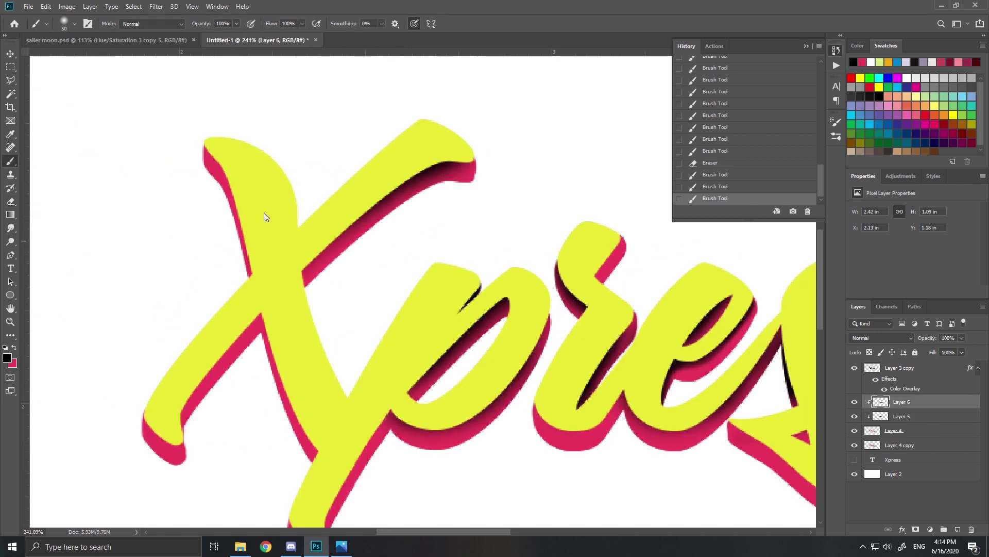
- On Layer 6, brush black shading along the extrusion of the X's arms and legs and the p's descender
left_click_drag(376, 211, 304, 276)
left_click_drag(247, 270, 206, 152)
left_click_drag(252, 309, 178, 397)
left_click(302, 274)
left_click_drag(293, 386, 322, 443)
left_click_drag(381, 410, 340, 464)
left_click_drag(304, 405, 338, 327)
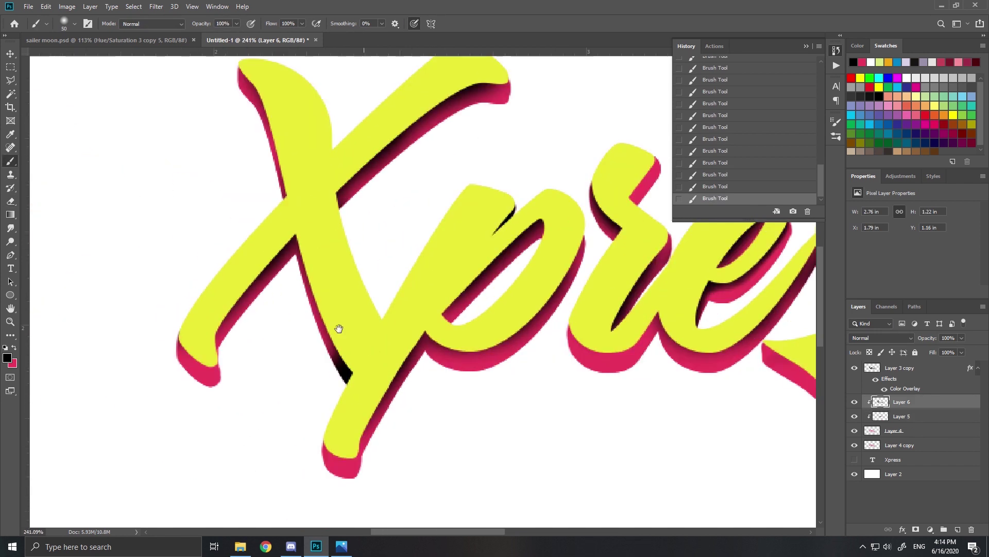
- Soften the black shading along the X's lower-right leg with the eraser
key("e")
left_click(314, 354)
left_click_drag(335, 381, 314, 324)
left_click(324, 309)
- On Layer 5, erase part of the black shading under the first s's upper curve to reveal the crimson
scroll(326, 308, "down", 12)
scroll(404, 320, "up", 6)
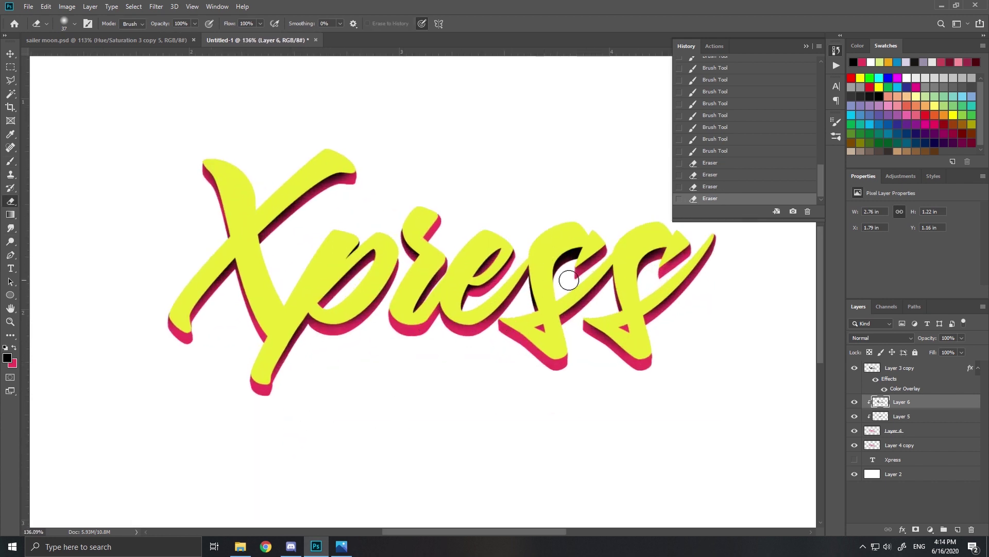
scroll(547, 190, "up", 7)
left_click(900, 420)
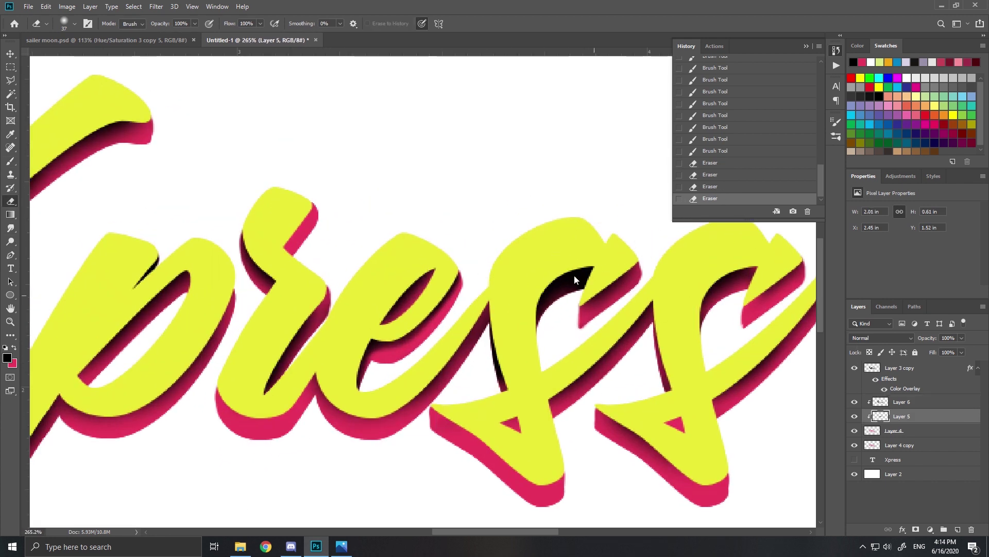
scroll(573, 271, "up", 3)
mouse_move(551, 274)
left_mouse_down()
mouse_move(565, 264)
mouse_move(607, 273)
left_mouse_up()
left_click(565, 263)
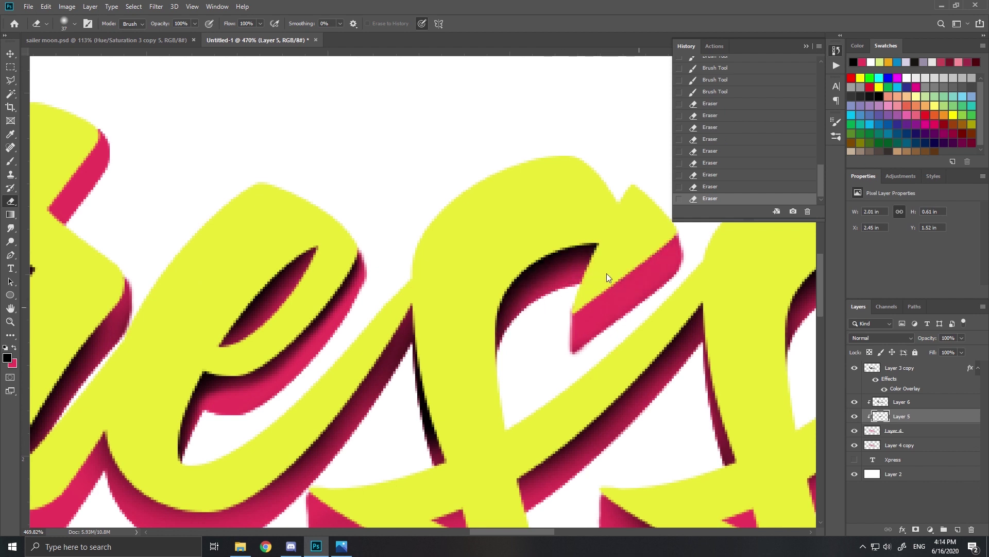
- On Layer 6, brush black shading under the first s's upper curve and tip, and soften it with the eraser
left_click(902, 401)
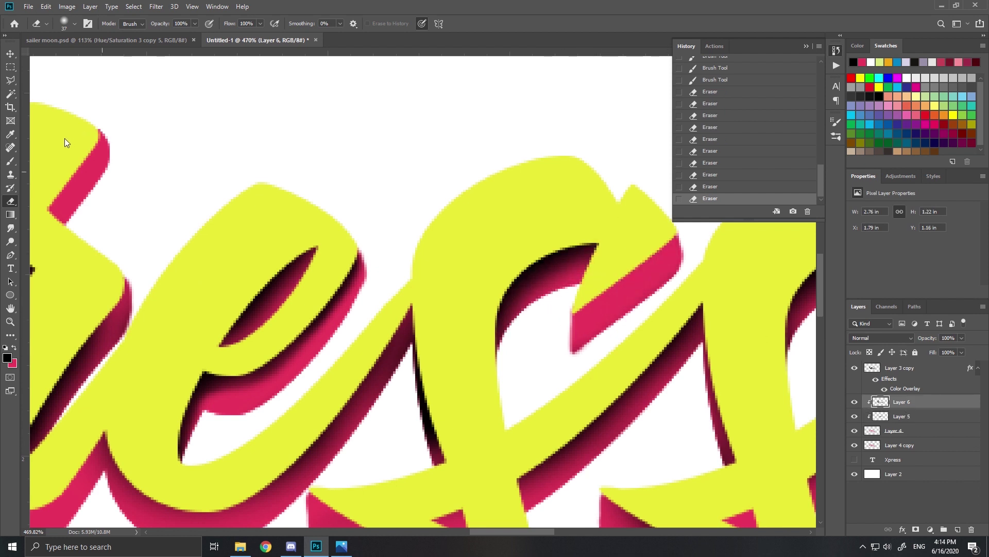
left_click(10, 160)
mouse_move(619, 198)
left_mouse_down()
mouse_move(545, 208)
mouse_move(472, 239)
left_mouse_up()
left_click(11, 201)
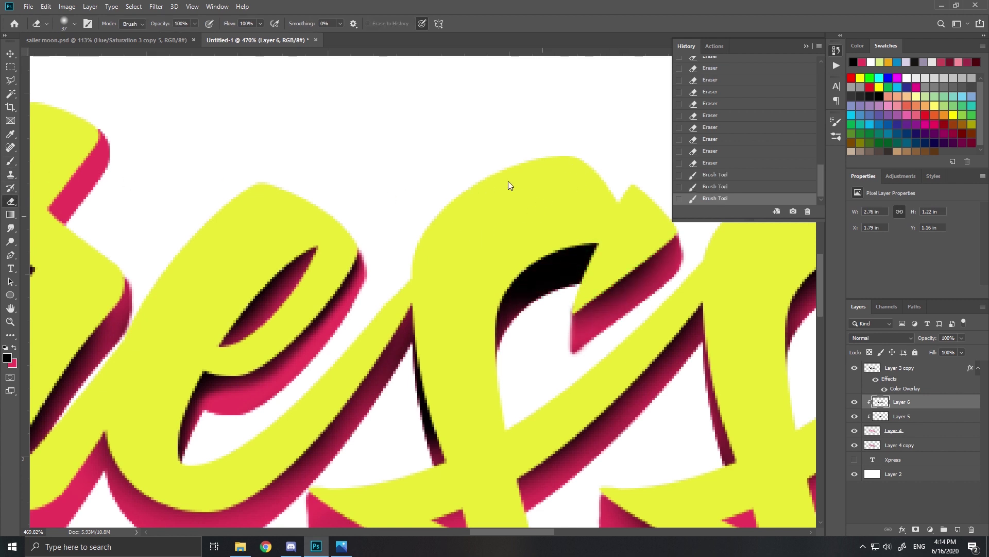
mouse_move(508, 181)
left_mouse_down()
mouse_move(531, 205)
mouse_move(490, 240)
left_mouse_up()
scroll(454, 302, "down", 4)
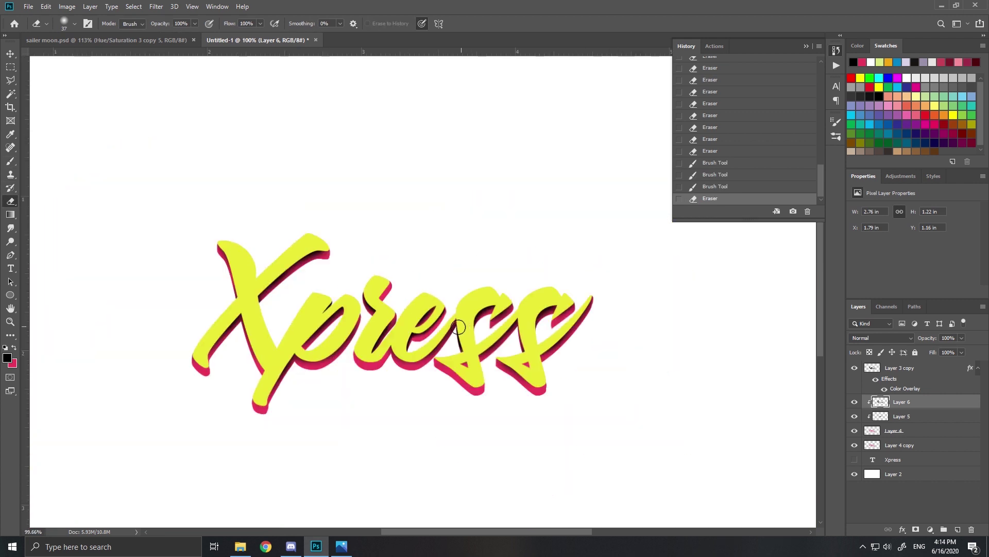
- Lower the shading opacity to 52% on Layer 5 and 61% on Layer 6
scroll(361, 332, "up", 3)
scroll(356, 337, "down", 4)
scroll(376, 288, "up", 3)
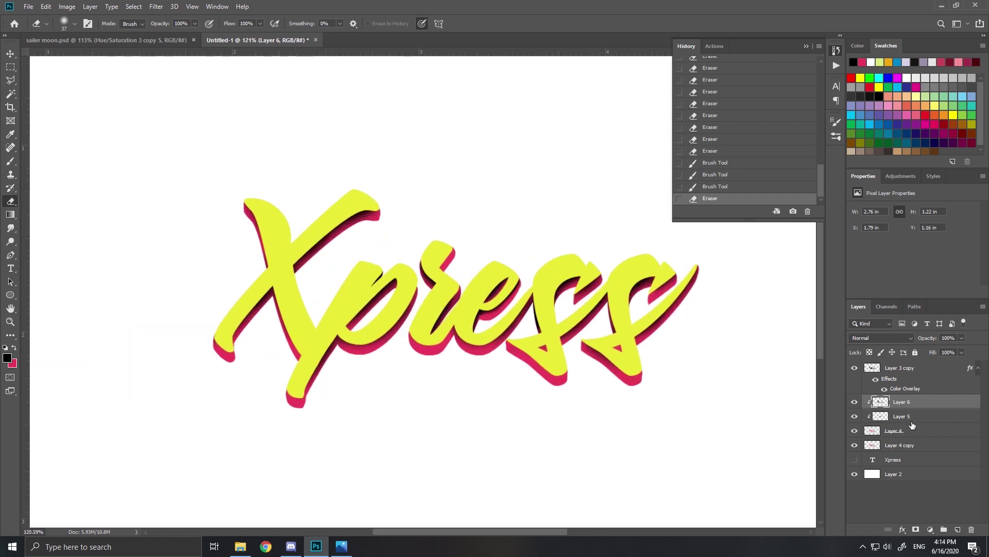
left_click(929, 347)
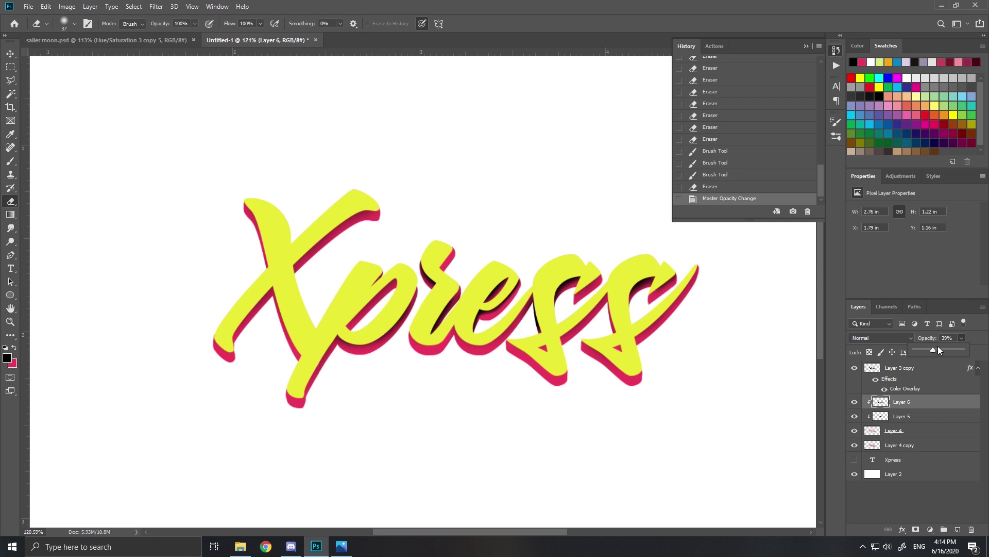
left_click(921, 417)
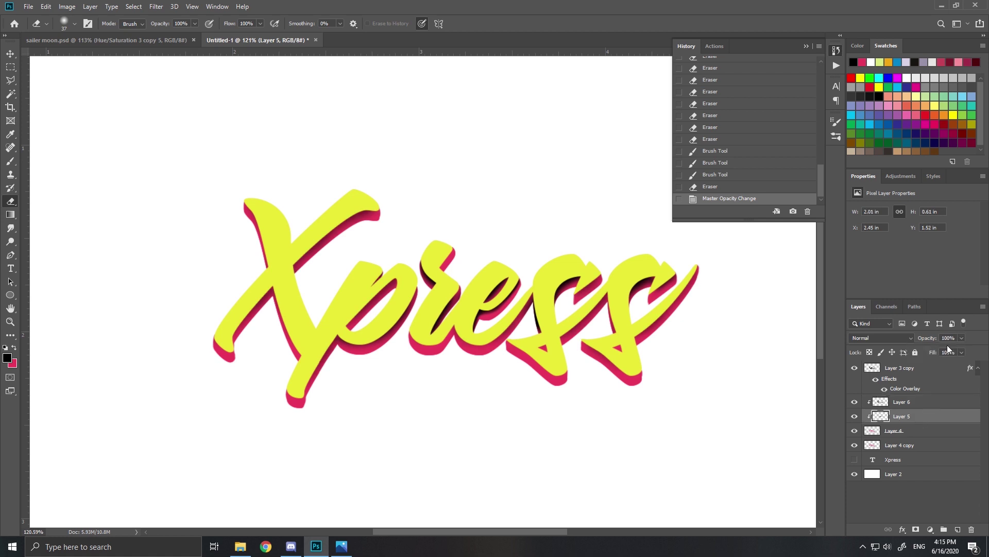
left_click(940, 347)
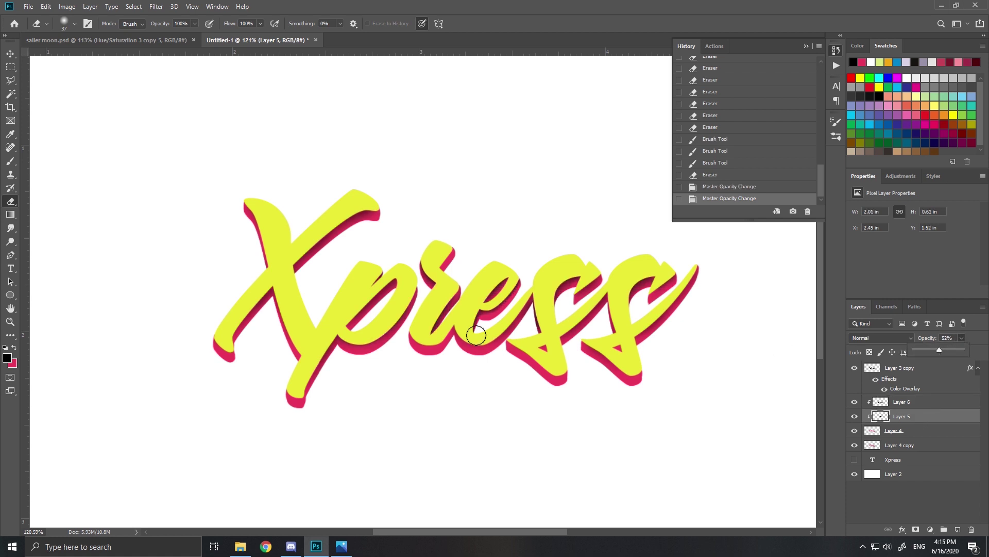
scroll(459, 399, "up", 2)
left_click(914, 402)
scroll(478, 372, "down", 3)
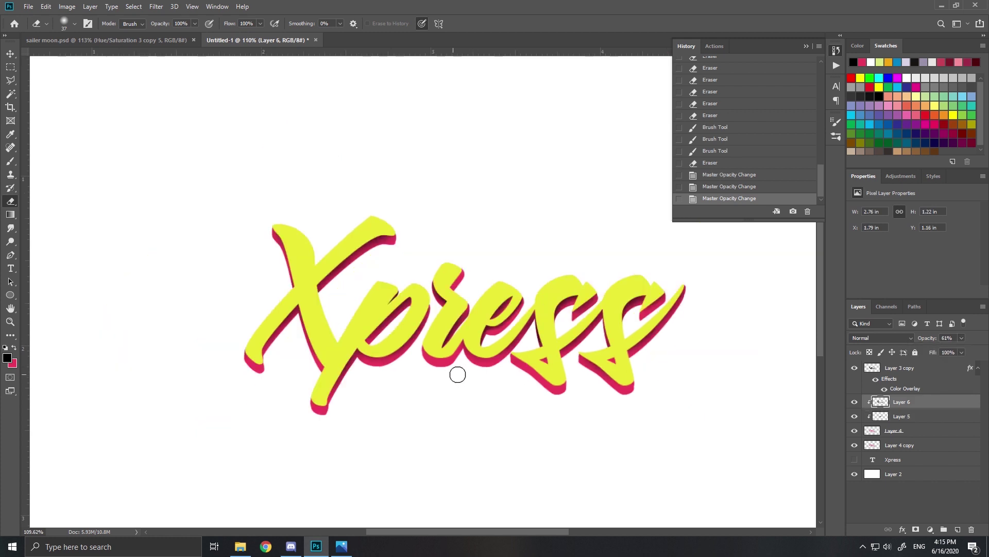
- Delete Layer 4 copy and merge the yellow Layer 3 copy with a new blank layer to flatten its color overlay
scroll(458, 374, "up", 4)
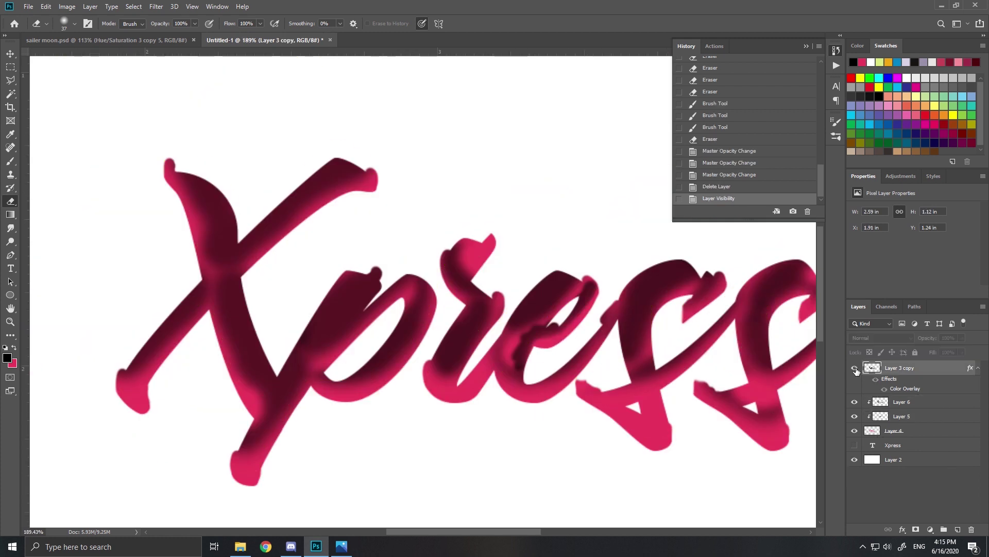
left_click(854, 367)
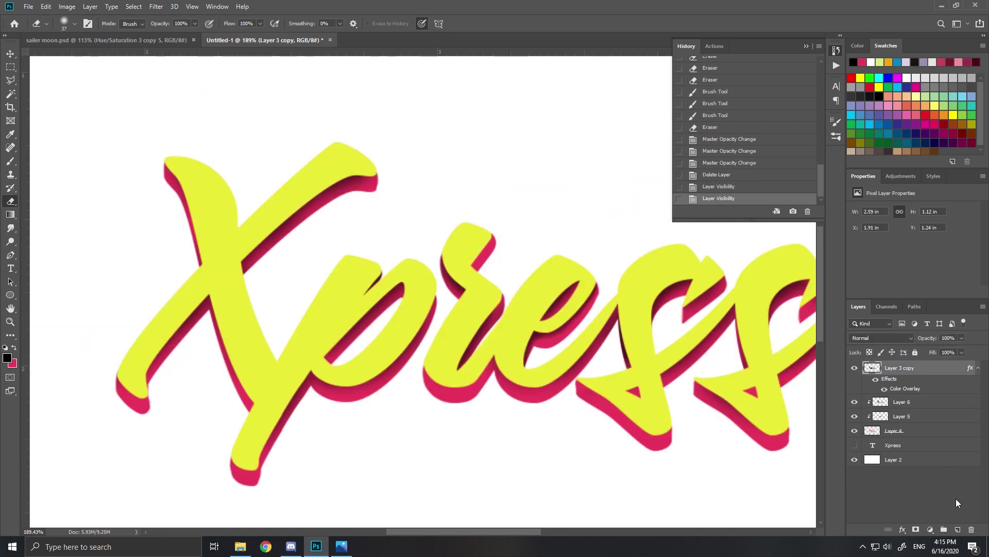
left_click(956, 530)
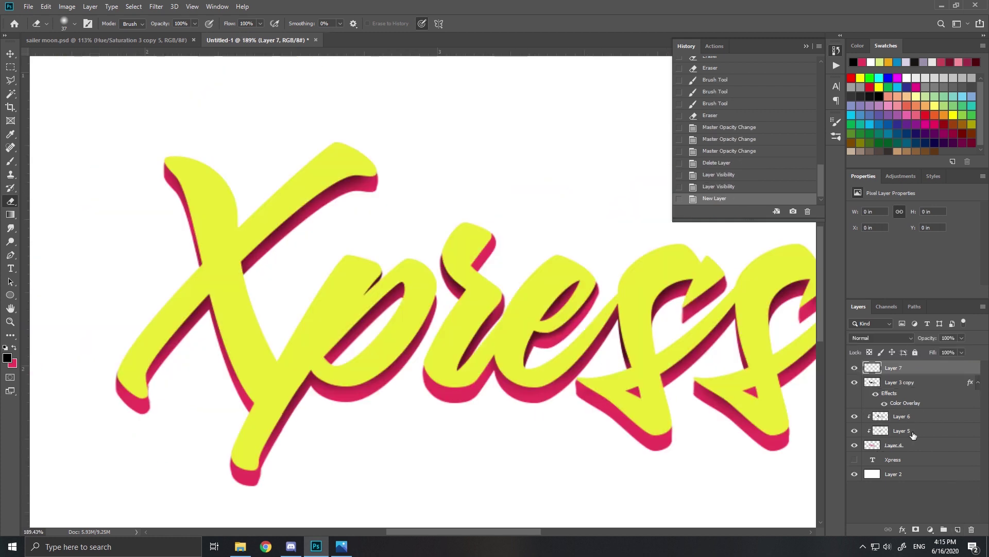
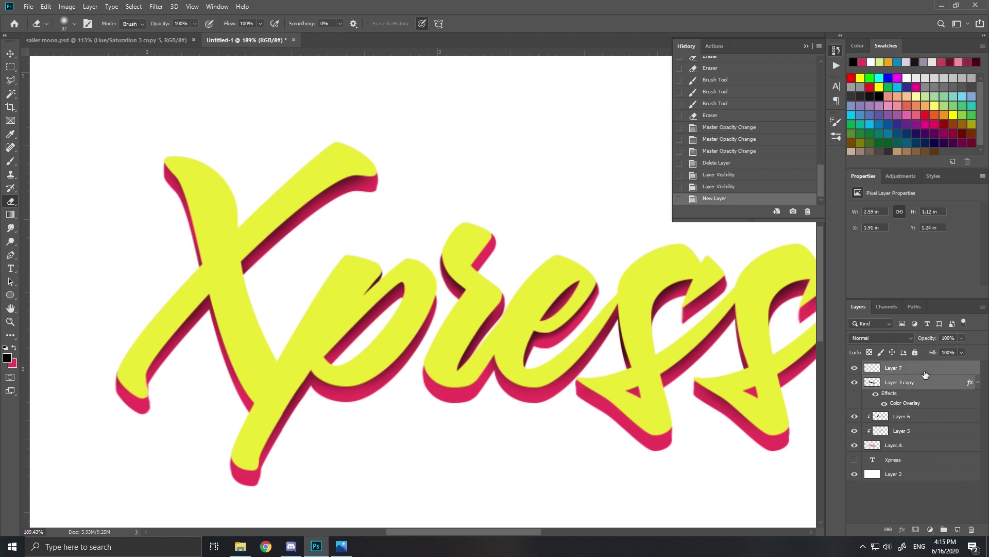
key("ctrl+e")
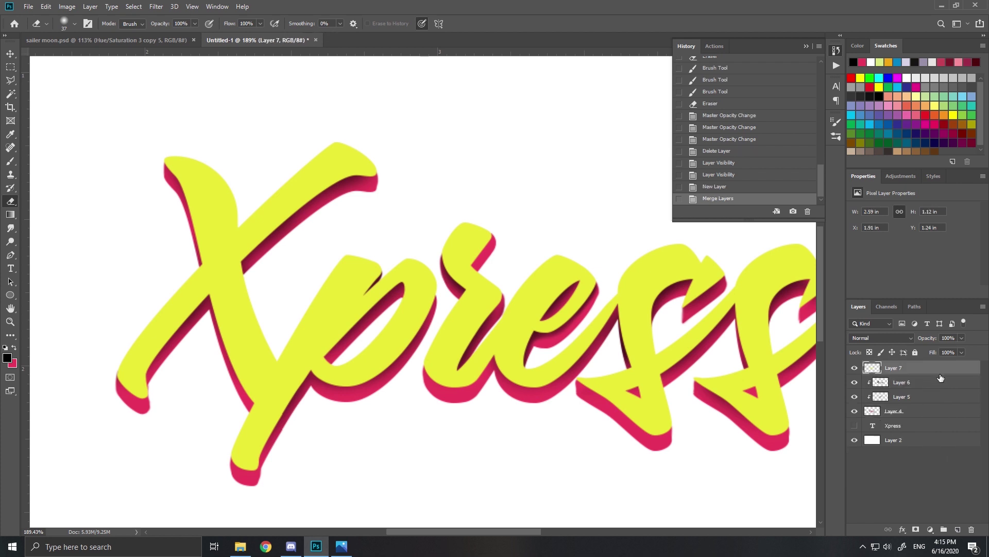
- Add a new layer above the merged yellow face layer and clip it to that face
left_click(958, 529)
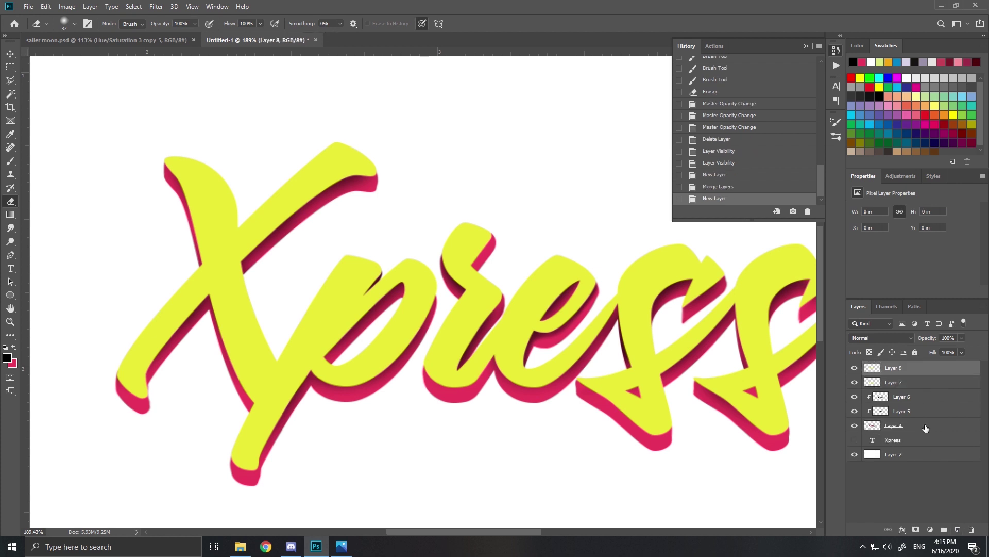
left_click(907, 384, "shift")
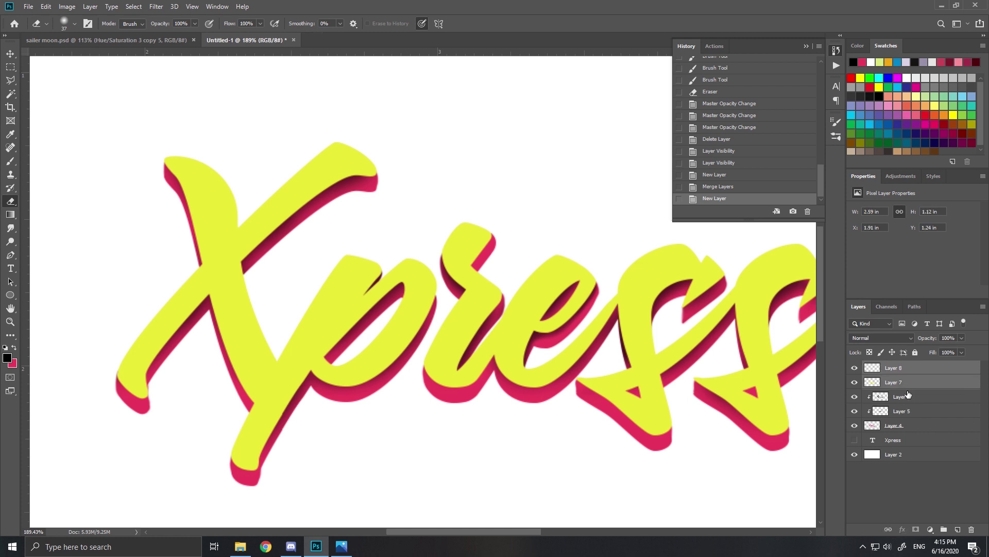
left_click(875, 374, "alt")
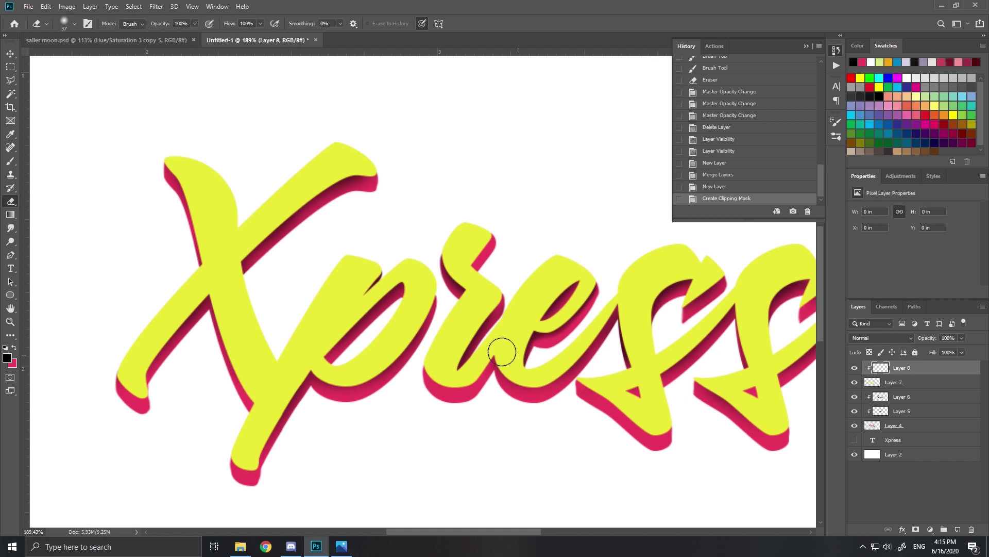
- With the Pen tool, draw a path edge across the middle of the lettering from before the X to past the last s
left_click(10, 255)
scroll(126, 284, "down", 3)
left_click(115, 271)
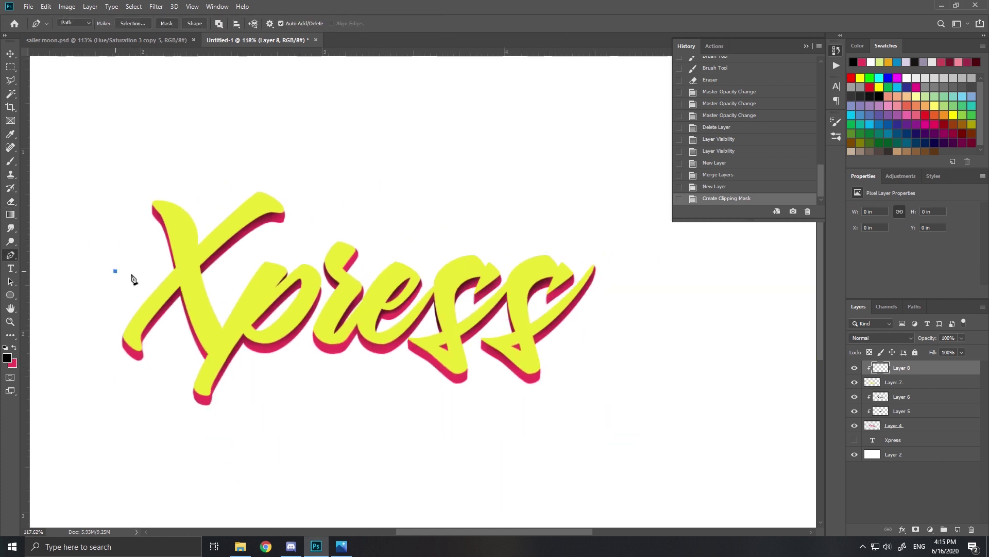
left_click(659, 306)
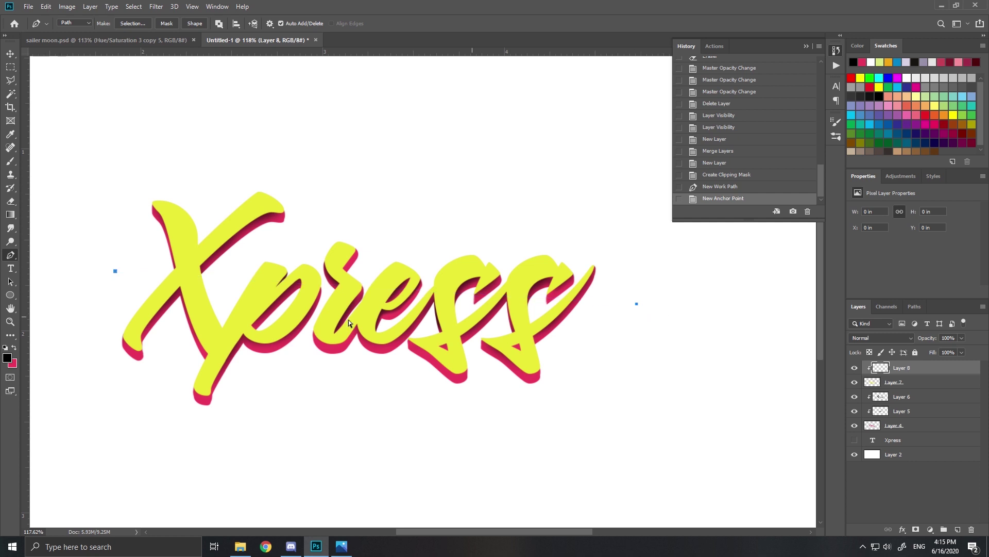
key("ctrl+z")
left_click(127, 282)
left_click(657, 318)
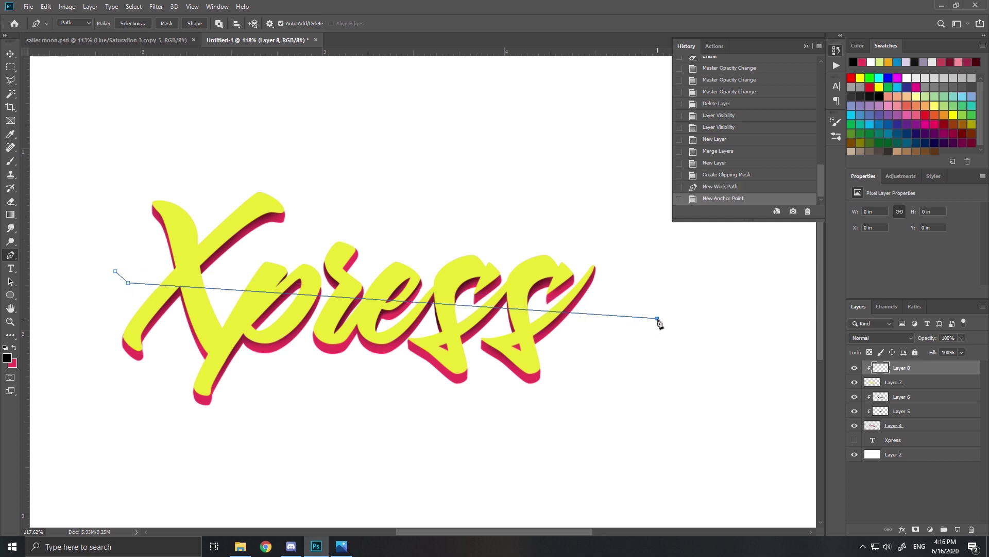
- Continue the path around the upper half of the lettering and close it at its starting point
left_click(634, 240)
left_click(407, 166)
left_click(217, 147)
left_click_drag(138, 155, 135, 158)
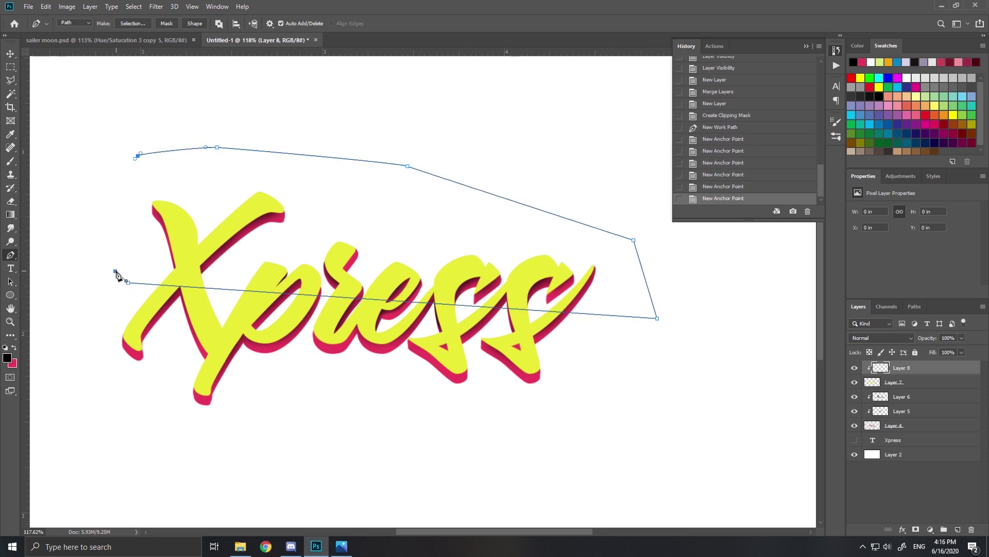
left_click(115, 272)
right_click(157, 252)
left_click(116, 275)
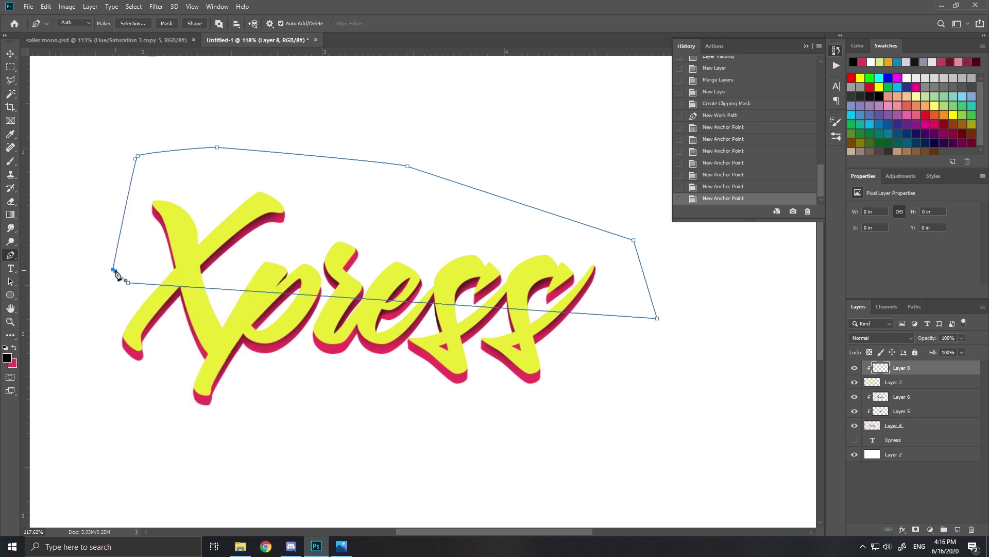
- Fill the path with the pale yellow f9f980 at 100% opacity in Normal mode
right_click(182, 239)
left_click(212, 303)
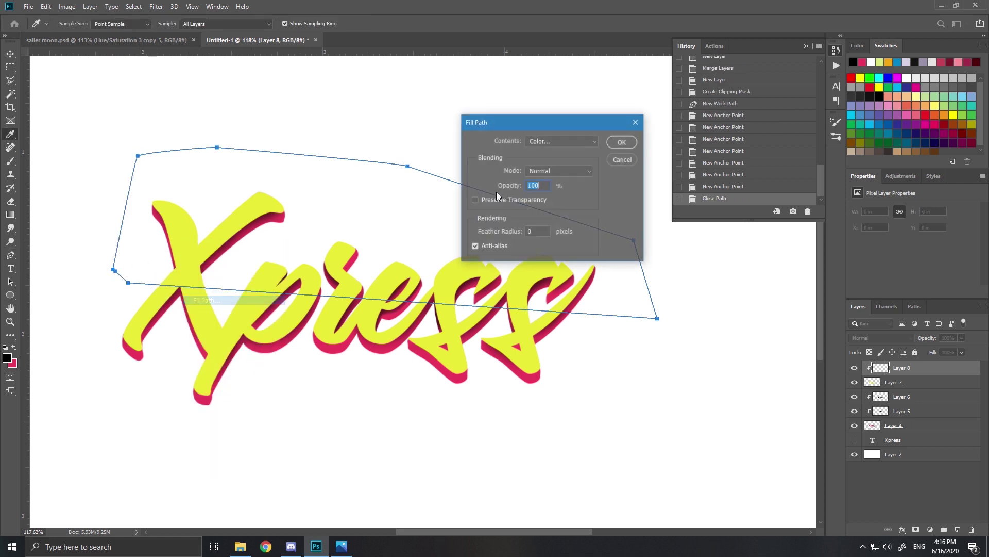
left_click(548, 140)
left_click(576, 169)
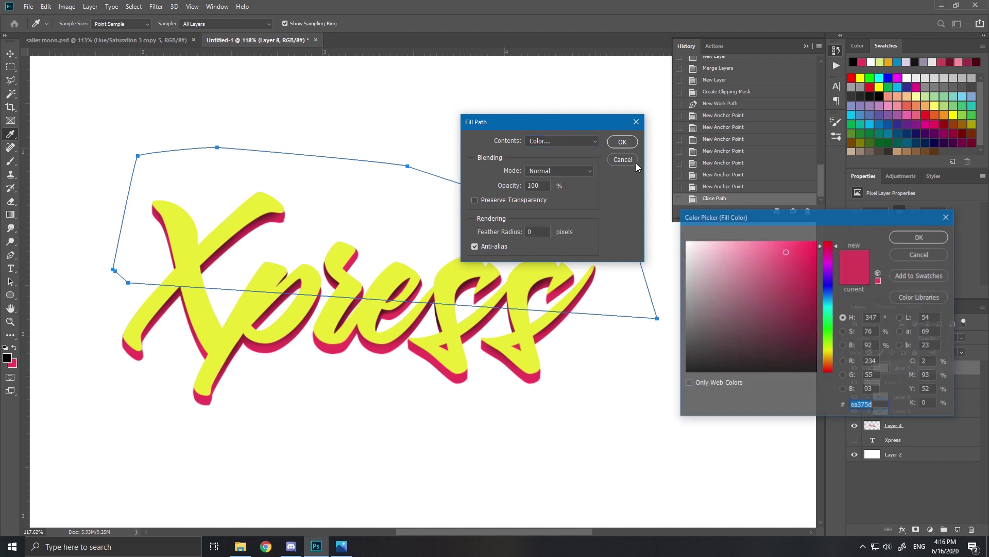
left_click(550, 269)
left_click_drag(758, 256, 750, 244)
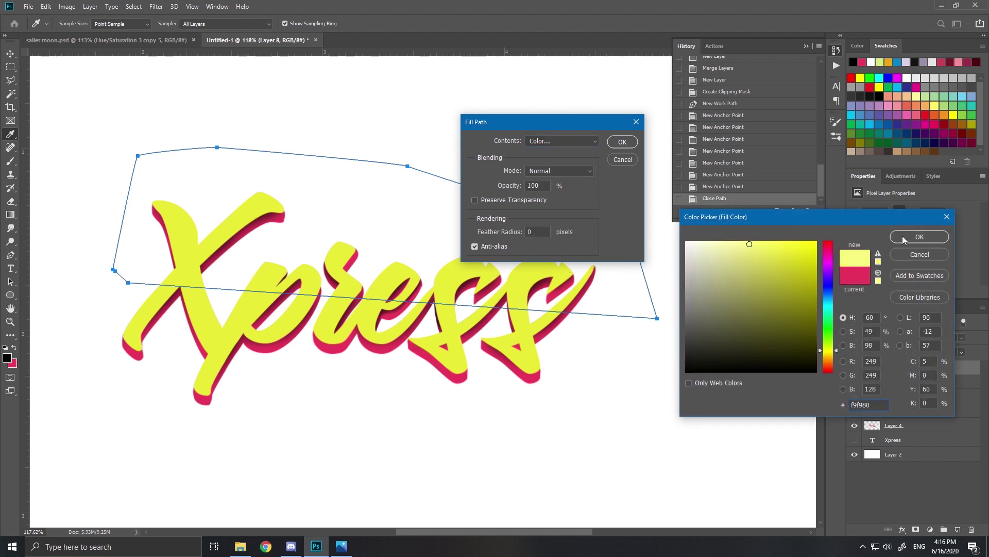
left_click(919, 237)
left_click(622, 142)
- Delete the work path around the upper half of the lettering
key("p")
right_click(573, 140)
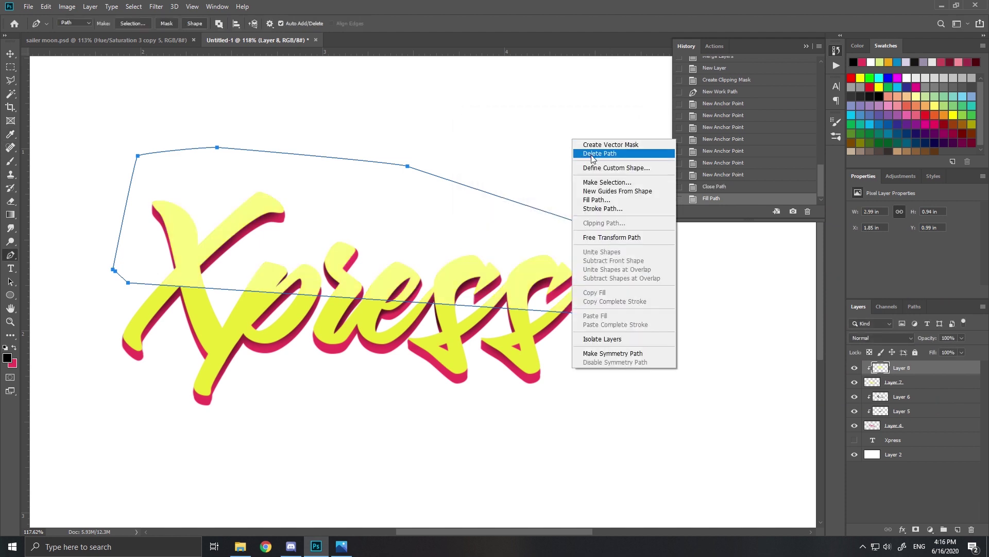
left_click(593, 154)
- Lower the pale yellow highlight layer's opacity to 71%
scroll(433, 214, "up", 3)
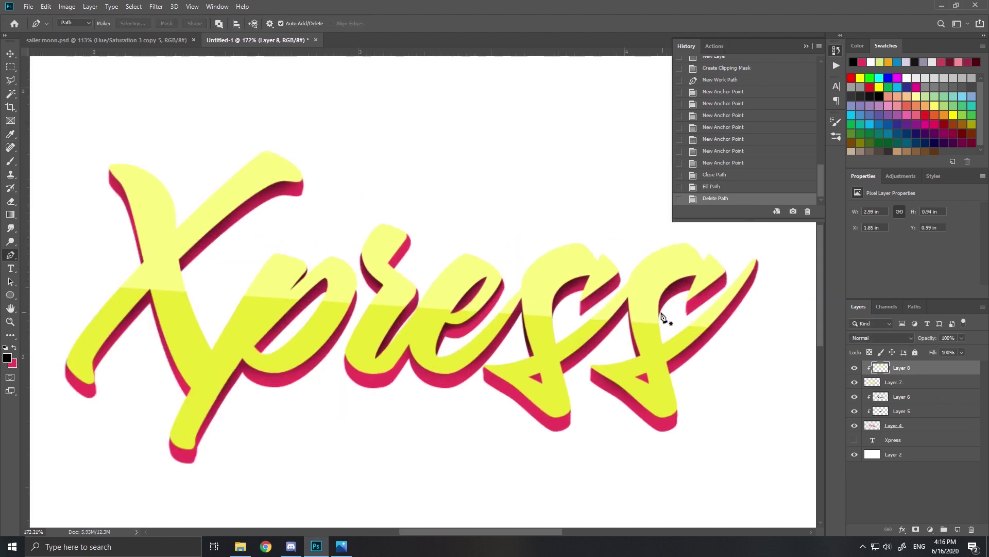
left_click(961, 338)
left_click(951, 349)
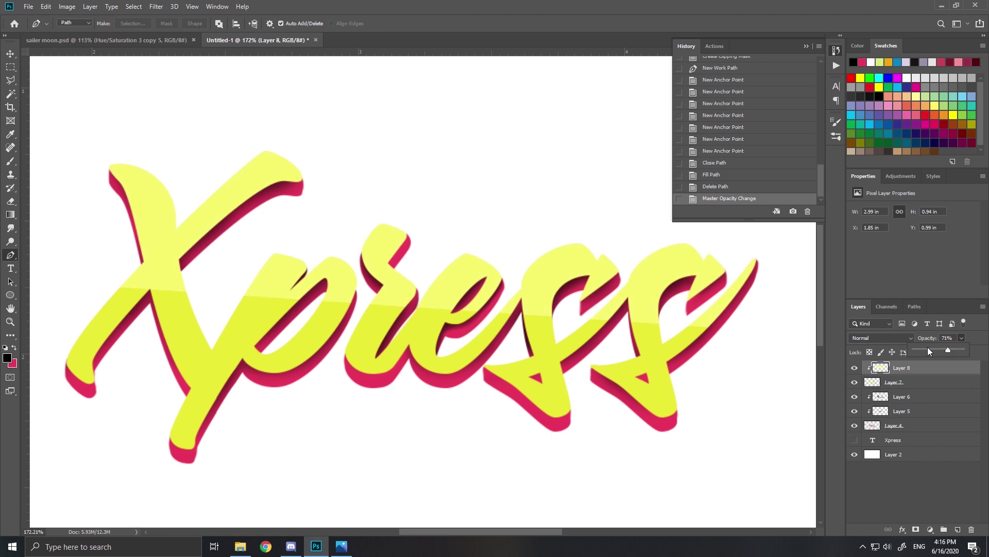
scroll(612, 369, "down", 5)
scroll(612, 369, "up", 5)
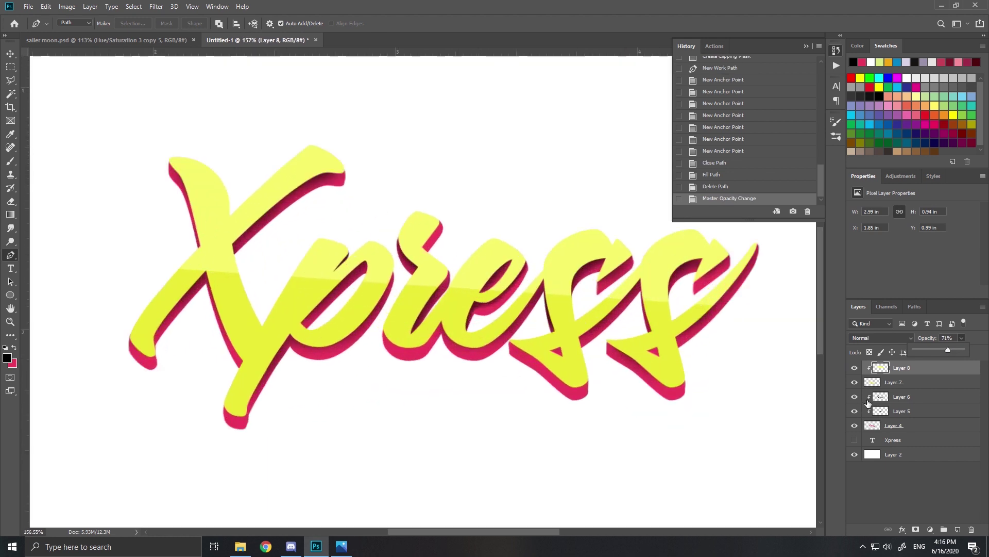
- Duplicate all lettering layers from Layer 8 to Layer 4, merge the copies and move the merged layer beneath the originals
left_click(914, 380)
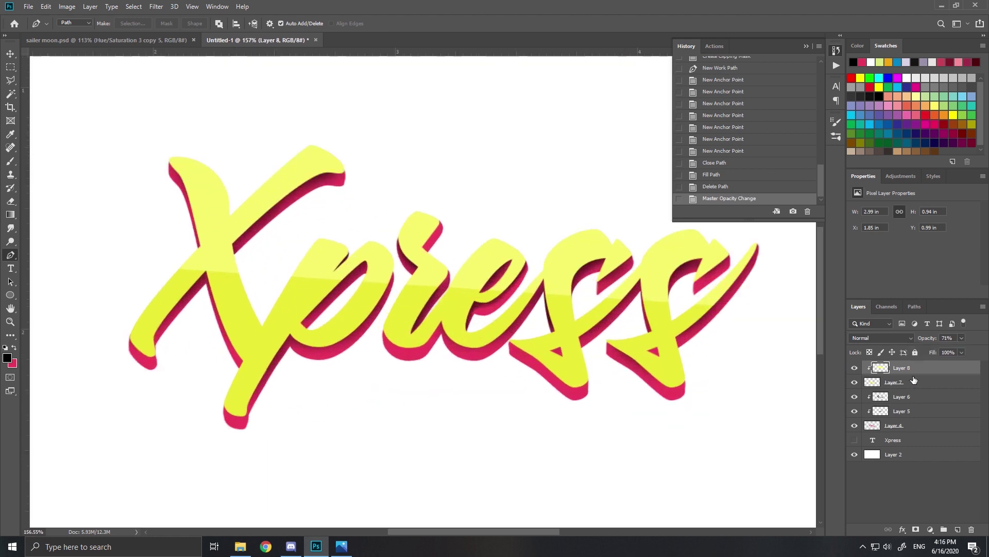
left_click(911, 426, "shift")
key("ctrl+j")
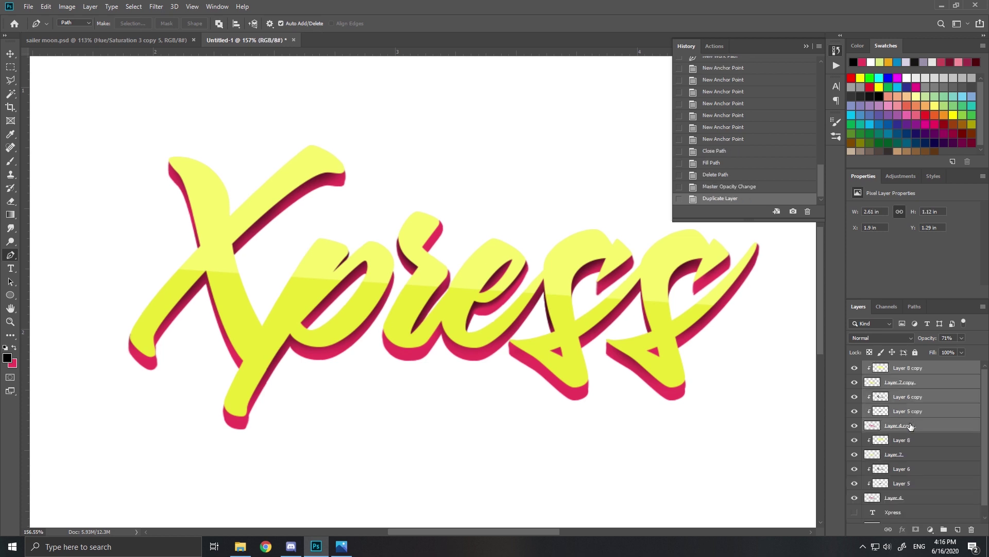
key("ctrl+e")
left_click_drag(932, 372, 934, 448)
- Add an outside Stroke effect to the merged Layer 8 copy and reduce it to a narrow outline around the lettering
key("h")
double_click(937, 442)
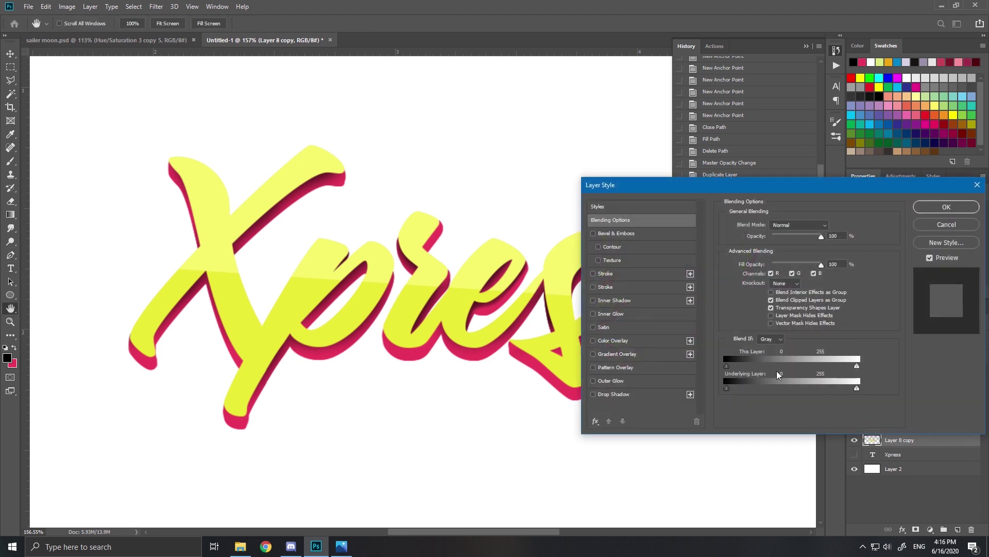
left_click(602, 272)
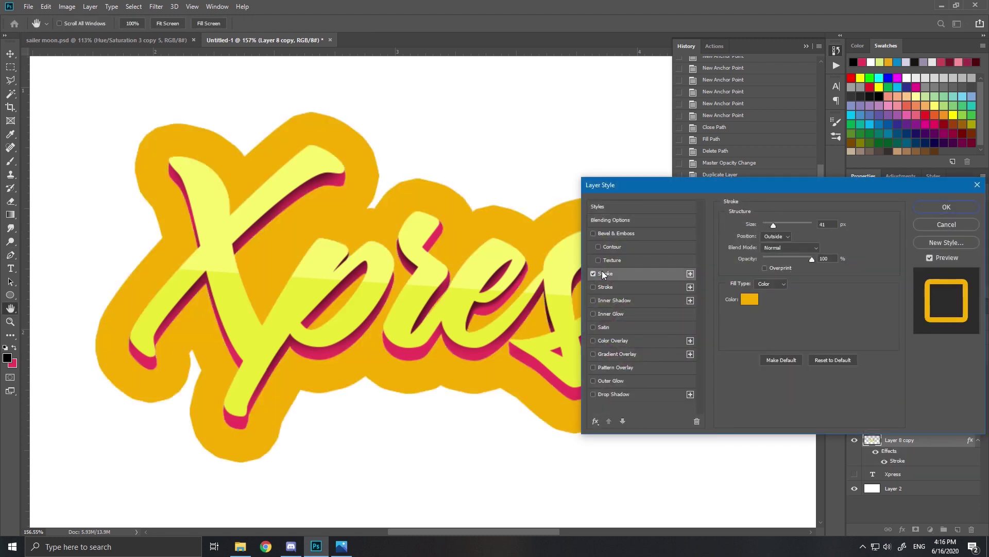
left_click_drag(770, 225, 768, 225)
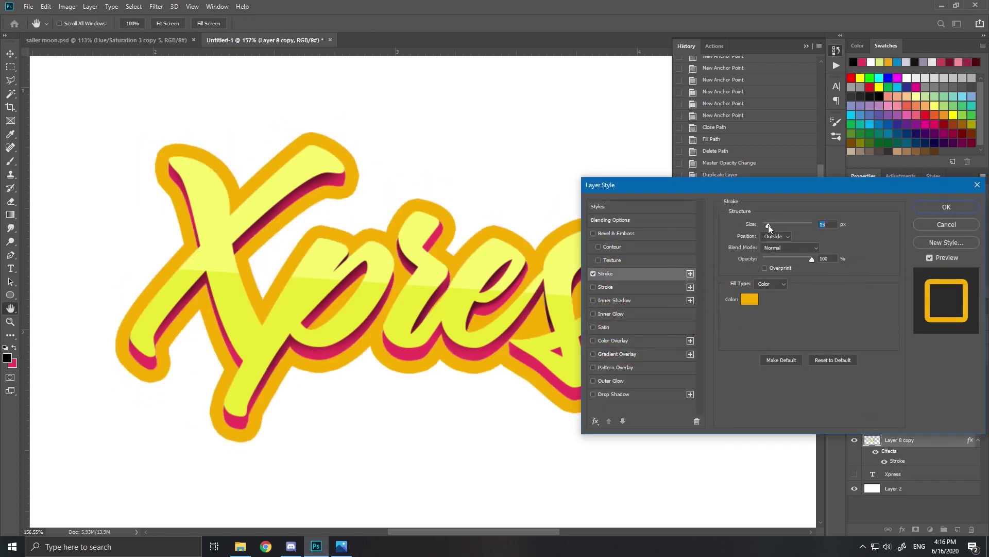
mouse_move(788, 190)
left_mouse_down()
mouse_move(800, 359)
mouse_move(714, 435)
mouse_move(712, 261)
mouse_move(831, 192)
mouse_move(804, 181)
left_mouse_up()
- Set the stroke colour to the pink f27996 and apply the layer style
left_click(764, 288)
left_click(827, 291)
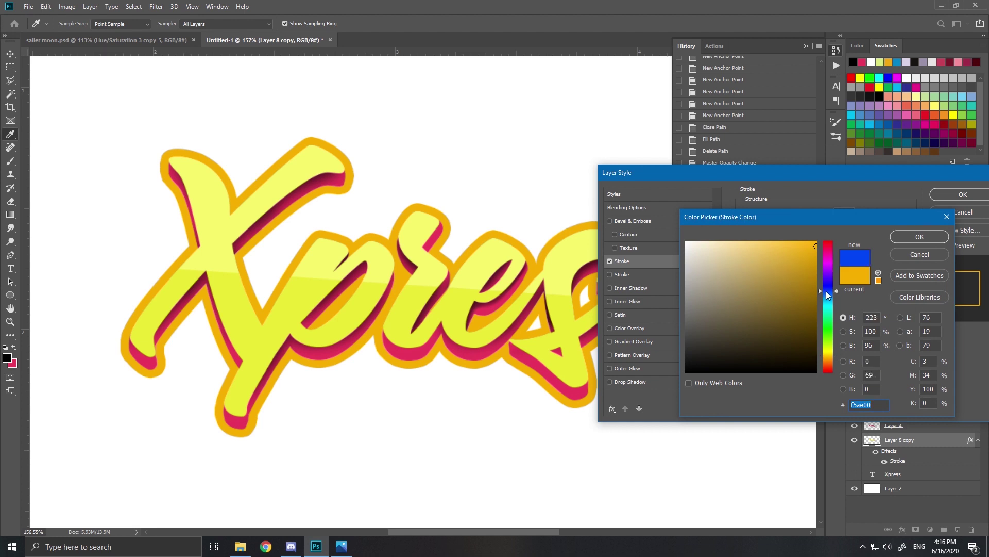
left_click(831, 311)
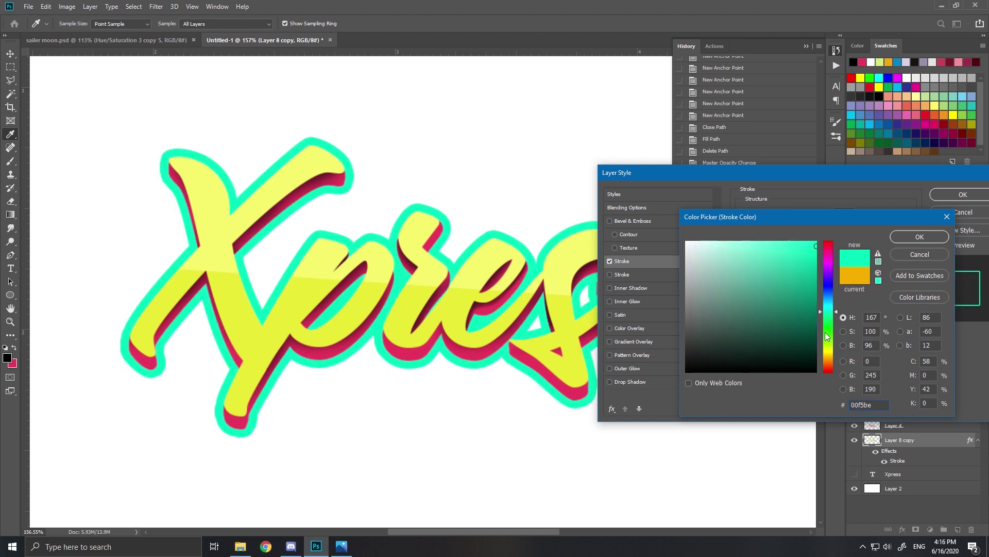
left_click_drag(826, 341, 829, 360)
left_click(829, 363)
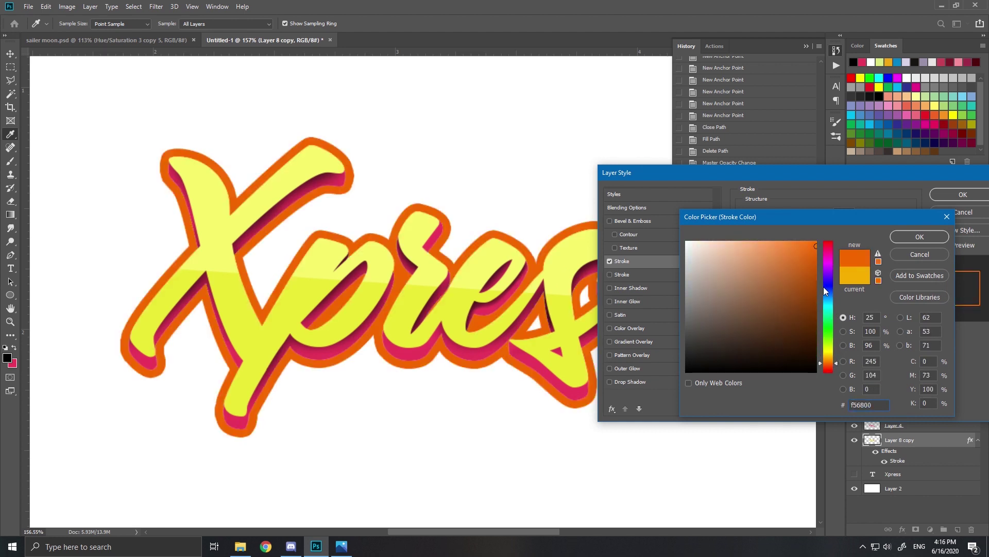
left_click(824, 255)
left_click(826, 248)
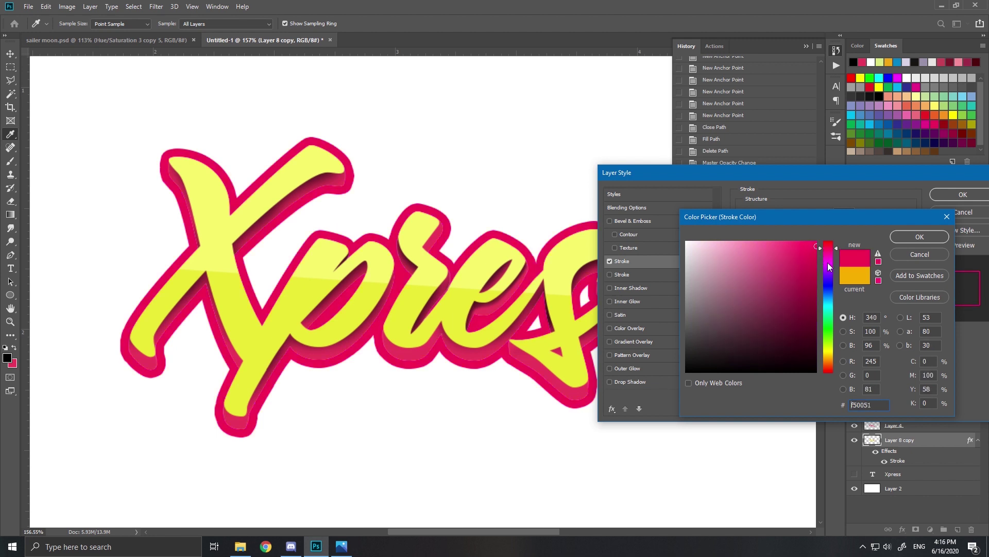
left_click(830, 257)
left_click(792, 253)
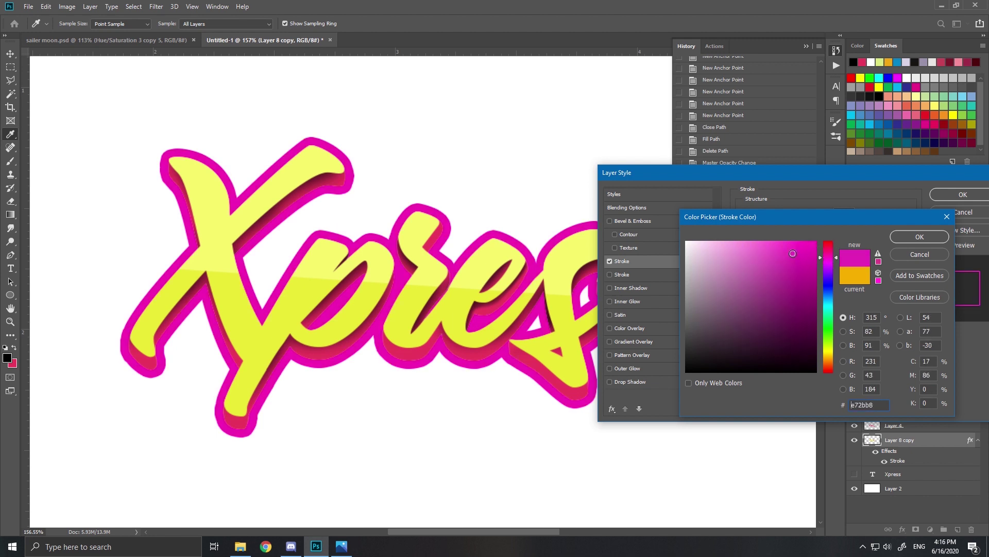
left_click(783, 252)
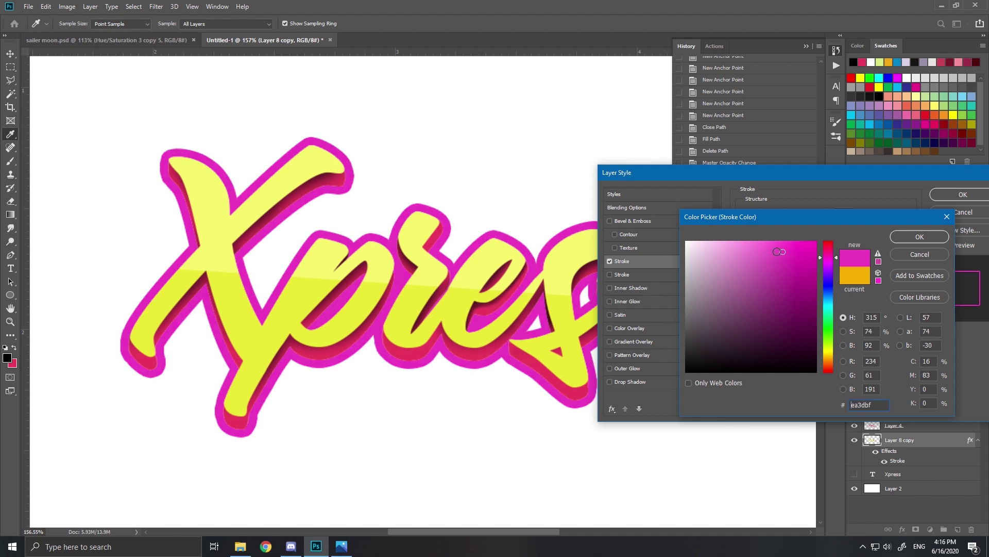
left_click(771, 255)
left_click(830, 246)
left_click(753, 249)
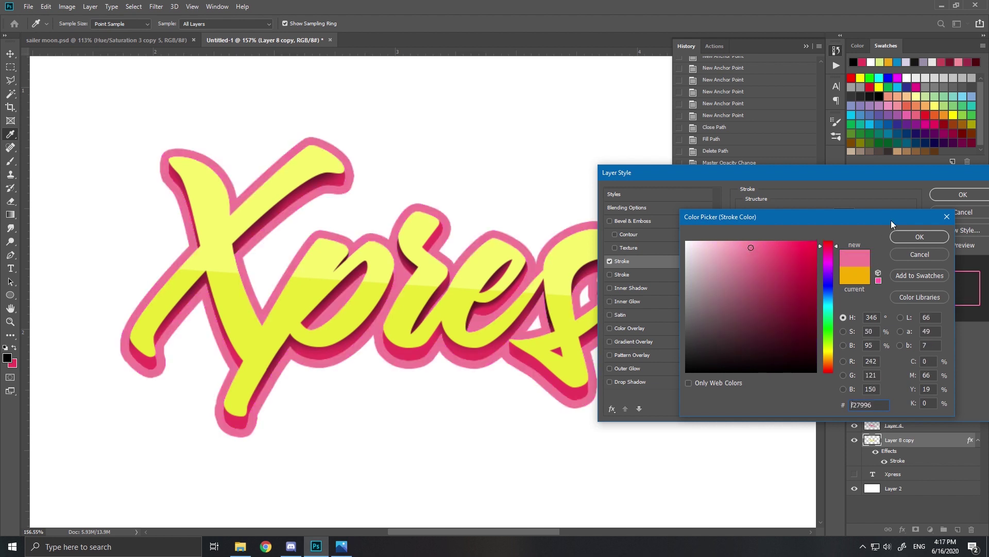
left_click(907, 236)
left_click(948, 196)
- Add a new layer above the hidden Xpress text layer and set the foreground colour to the outline's pink f27996
scroll(572, 335, "down", 6)
scroll(381, 295, "up", 4)
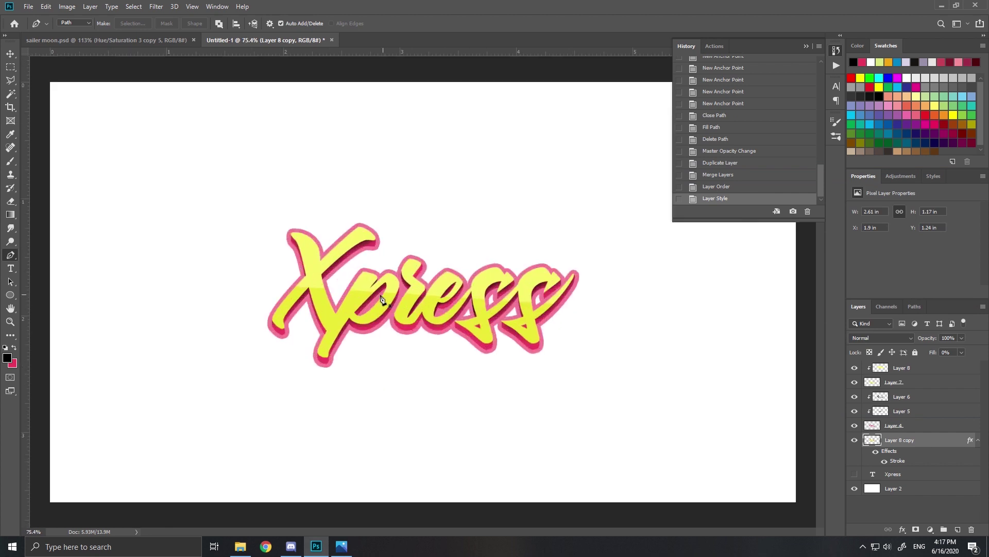
scroll(382, 299, "up", 5)
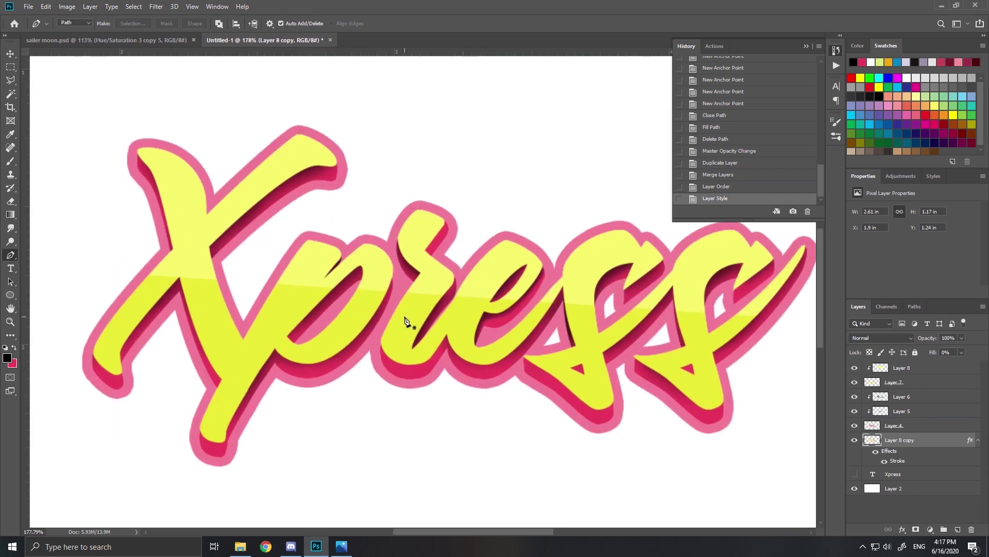
left_click(917, 476)
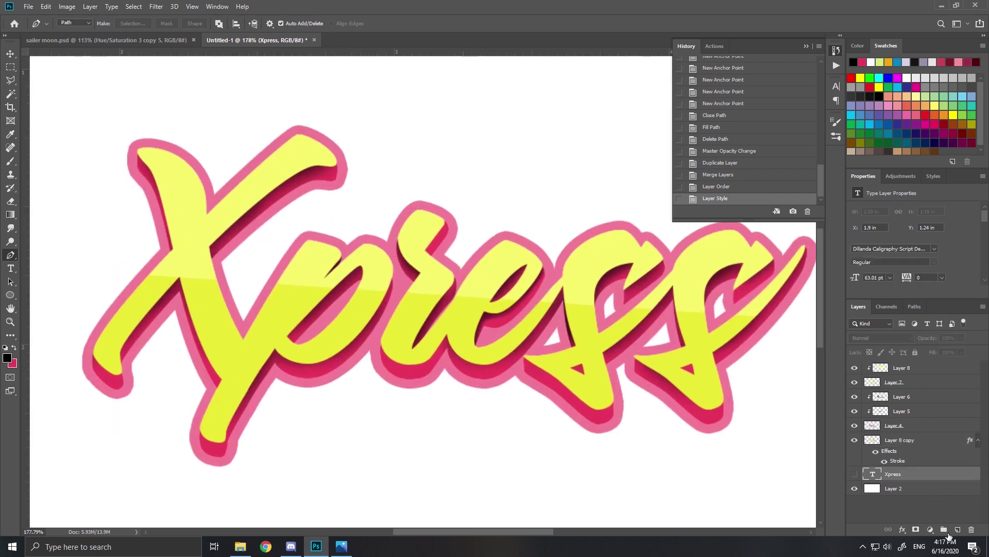
left_click(957, 529)
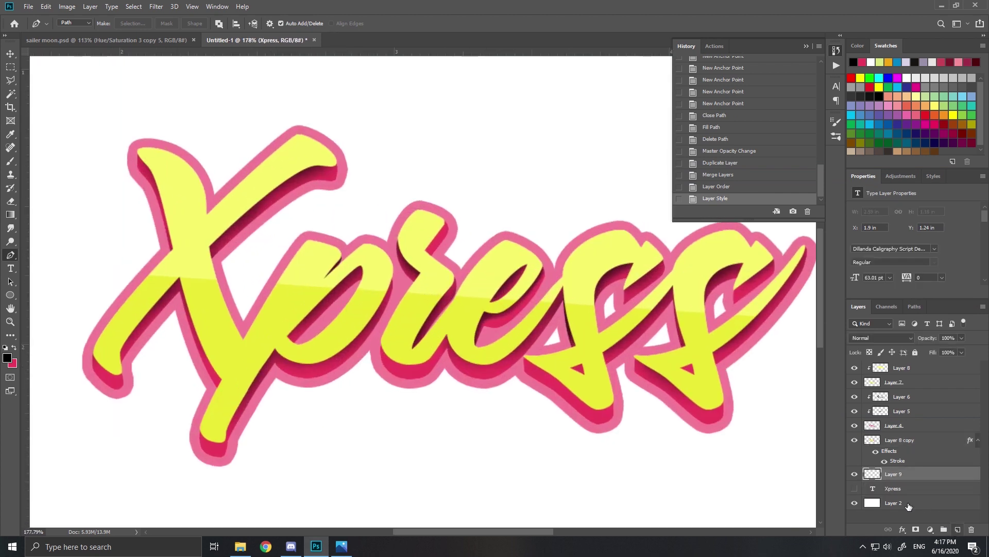
left_click(8, 160)
left_click(8, 356)
left_click(301, 316)
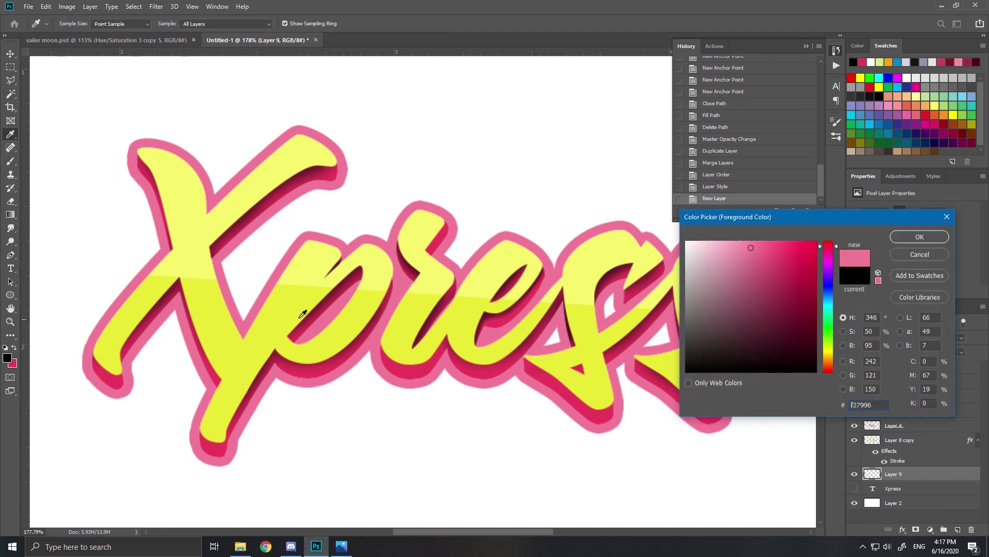
left_click(920, 237)
- Paint the white gaps inside and beside the two s letters pink with the Brush on Layer 9
scroll(623, 279, "up", 3)
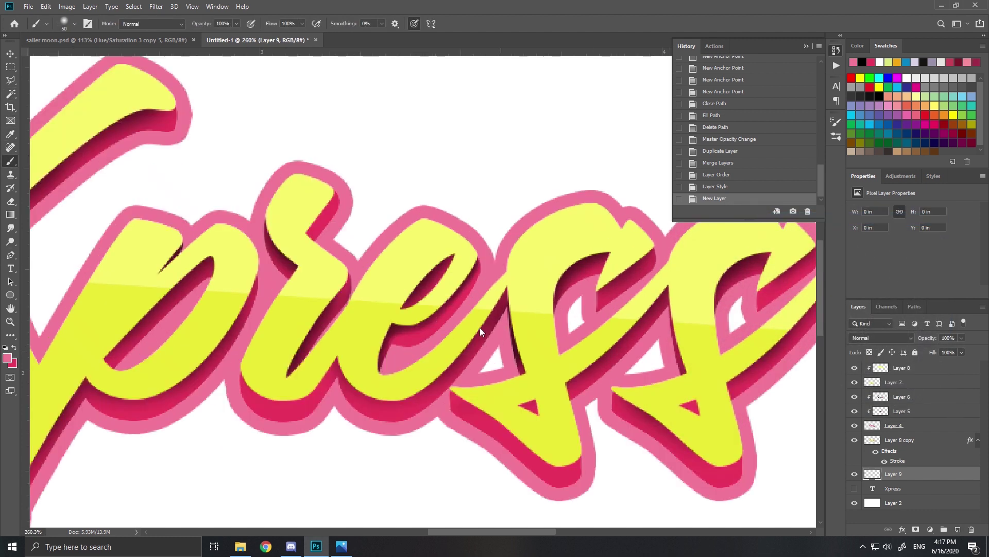
left_click_drag(504, 321, 510, 315)
mouse_move(577, 321)
left_mouse_down()
mouse_move(547, 286)
mouse_move(572, 296)
left_mouse_up()
mouse_move(620, 335)
left_mouse_down()
mouse_move(629, 348)
mouse_move(712, 284)
left_mouse_up()
left_click(636, 320)
scroll(636, 320, "down", 3)
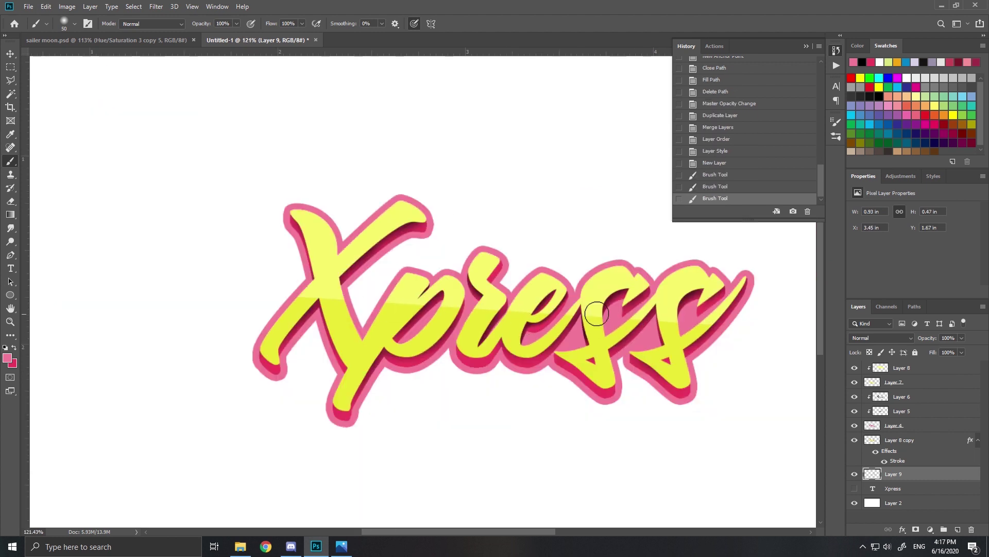
- Check the pink gap fill without the outline, restore the outline's visibility and merge Layer 9 with Layer 8 copy
scroll(438, 304, "up", 2)
scroll(471, 315, "down", 2)
scroll(558, 330, "down", 2)
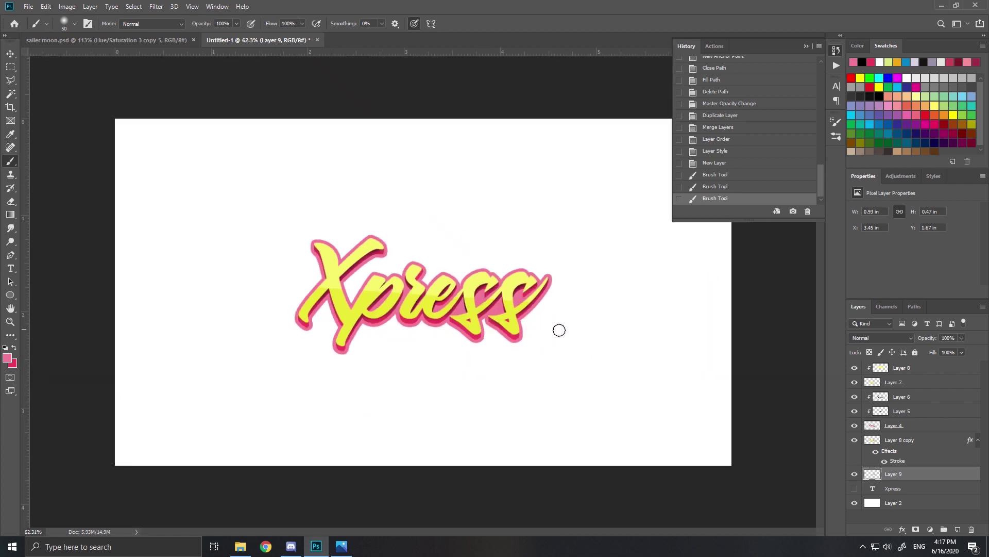
scroll(407, 309, "up", 2)
scroll(407, 309, "up", 1)
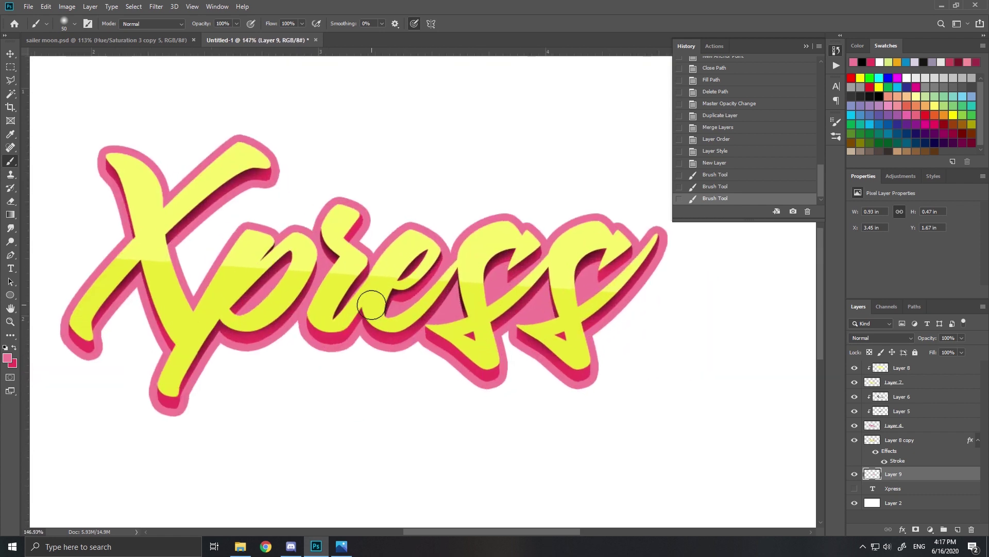
scroll(282, 294, "up", 1)
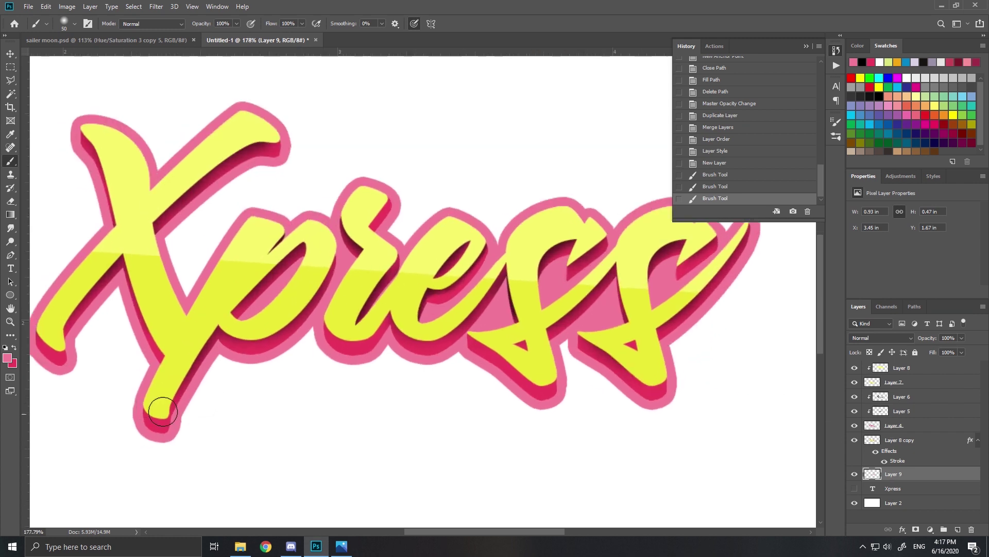
left_click_drag(342, 411, 408, 395)
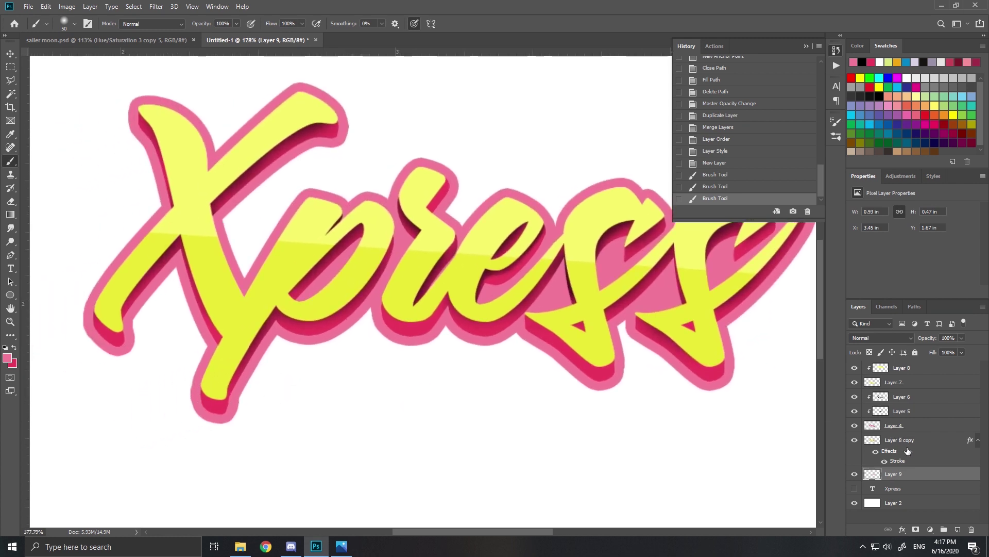
left_click(855, 440)
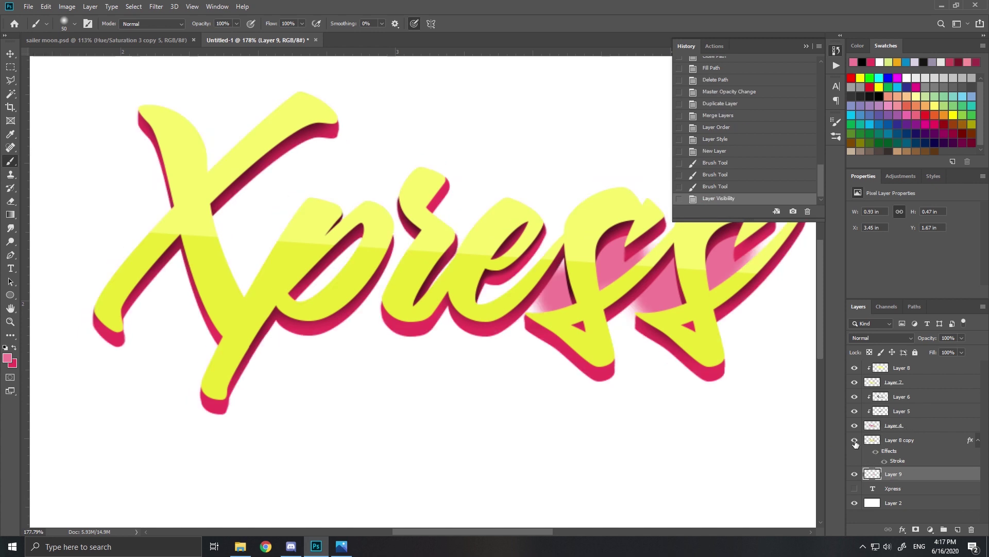
left_click(854, 440)
left_click(897, 452)
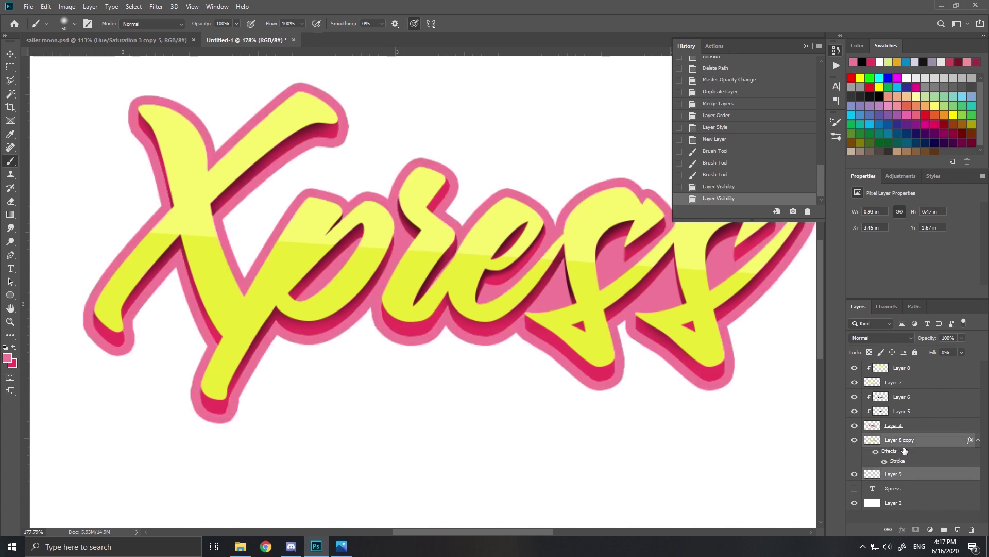
key("ctrl+e")
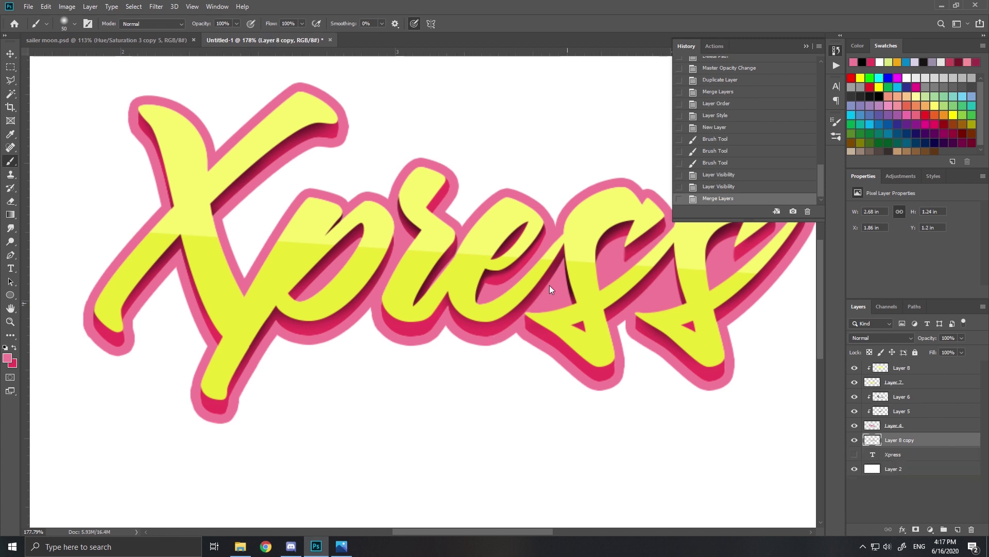
- Add a new layer clipped to Layer 4 and choose a deeper crimson as the brush colour
left_click(855, 426)
left_click(855, 425)
left_click(903, 427)
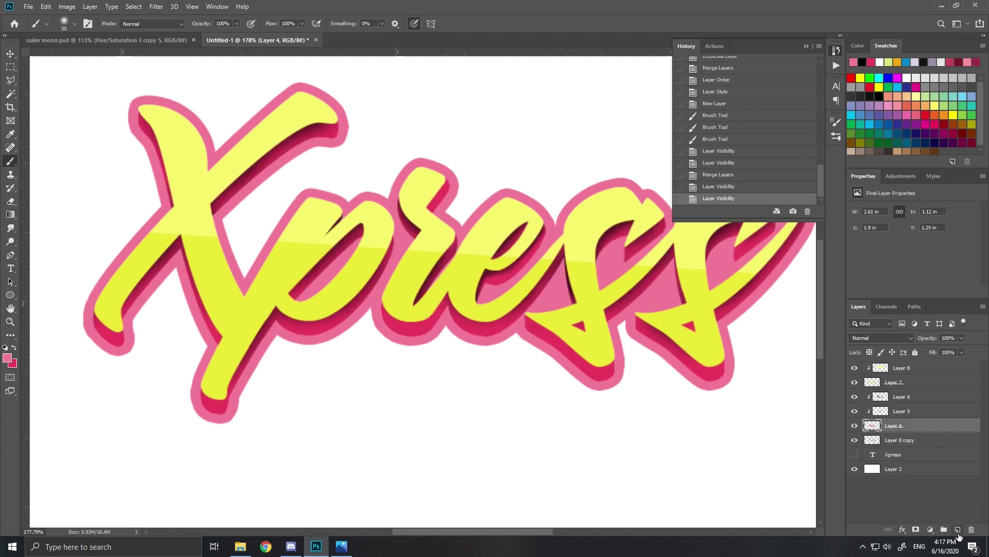
left_click(957, 531)
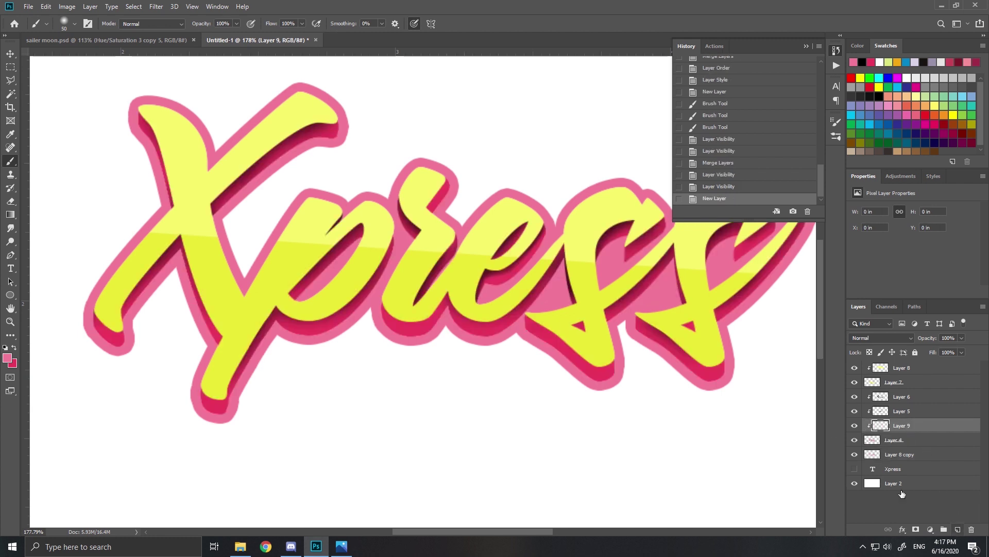
left_click(8, 358)
left_click(517, 315)
left_click_drag(778, 249, 808, 268)
left_click(898, 237)
key("b")
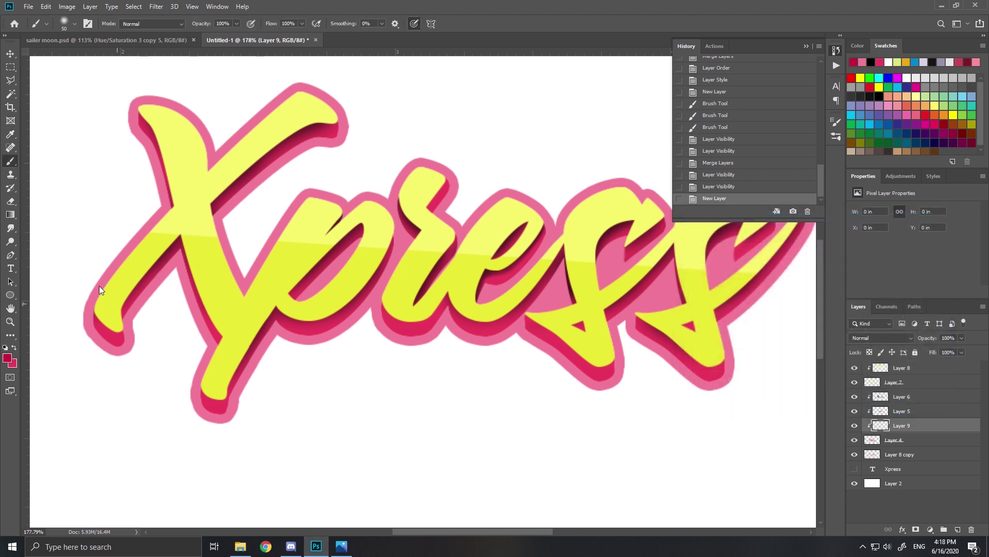
- Brush deep crimson shading over the 3D edge of the lettering, from the X across to the last s
left_click_drag(90, 292, 97, 298)
left_click(97, 298)
left_click(201, 371)
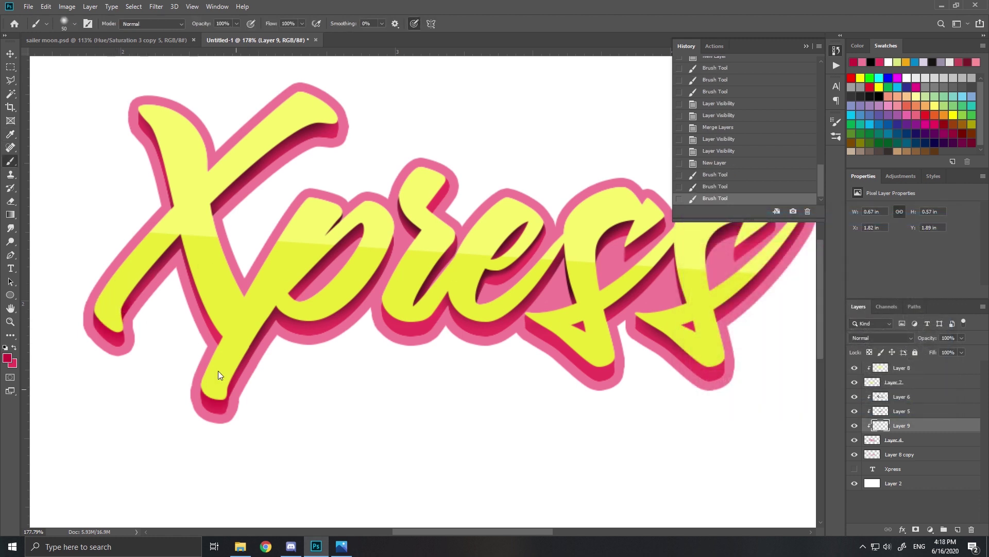
left_click(305, 298)
left_click(341, 284)
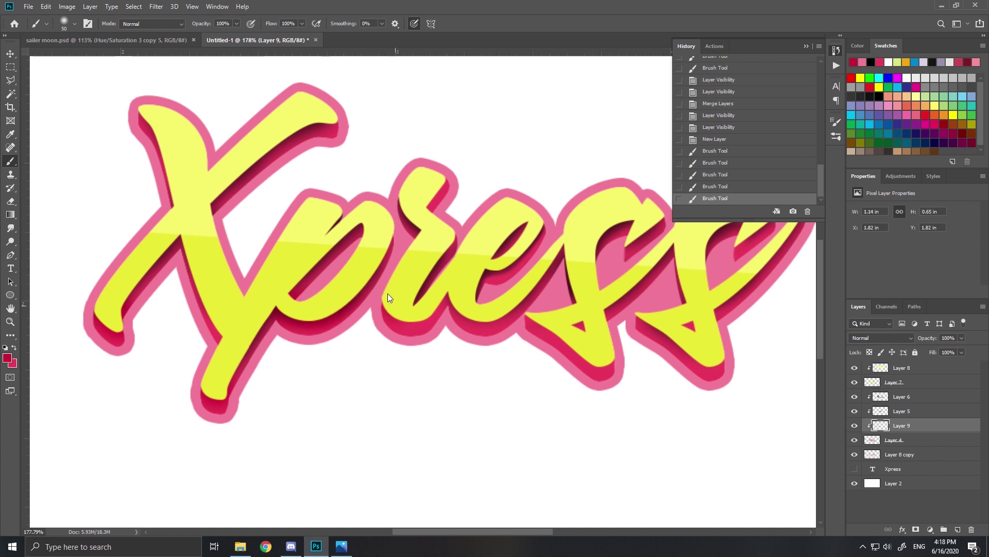
left_click(408, 299)
left_click_drag(446, 288, 499, 268)
left_click_drag(532, 297, 583, 309)
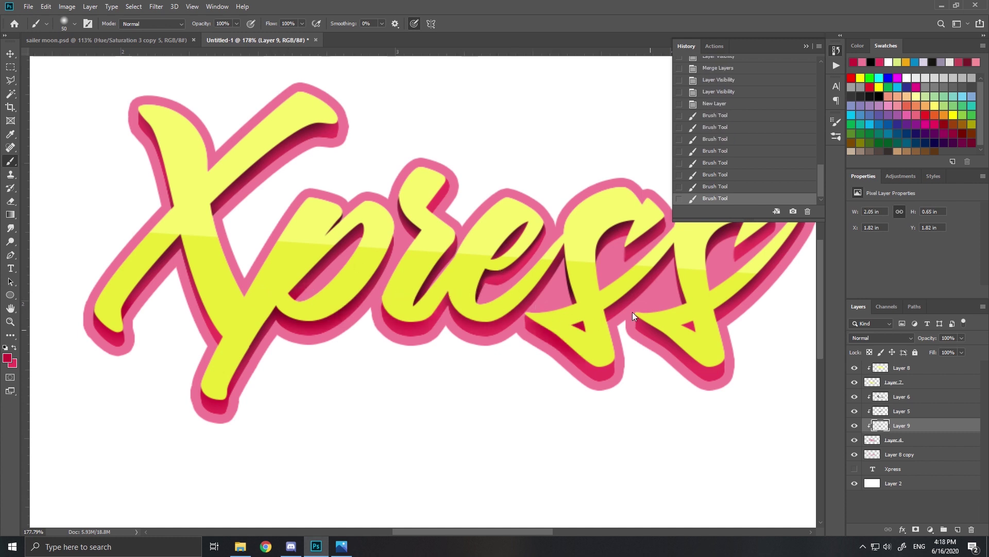
left_click_drag(678, 324, 722, 340)
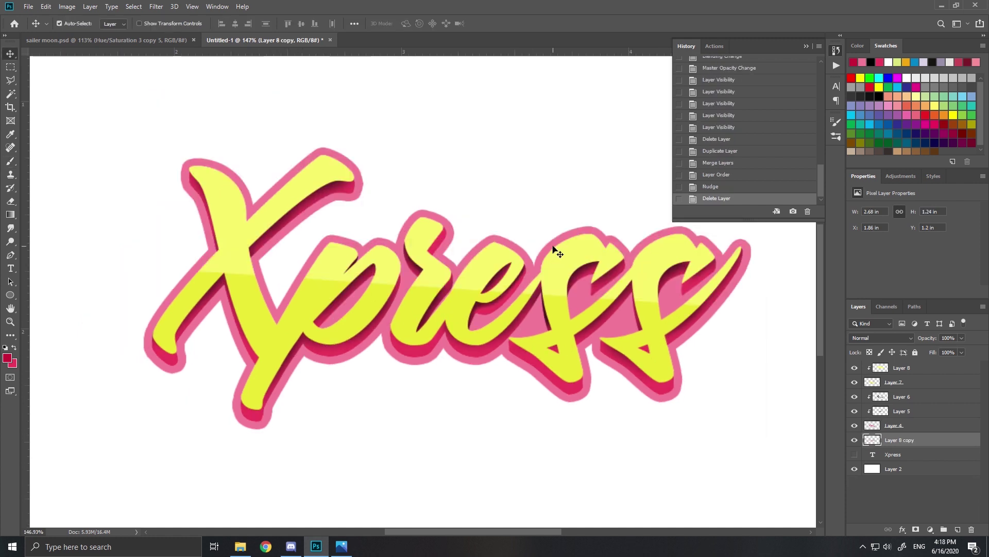
- Duplicate the lettering layers together with the pink outline layer, merge the copies and move the merged layer beneath Layer 8 copy
left_click(916, 370, "shift")
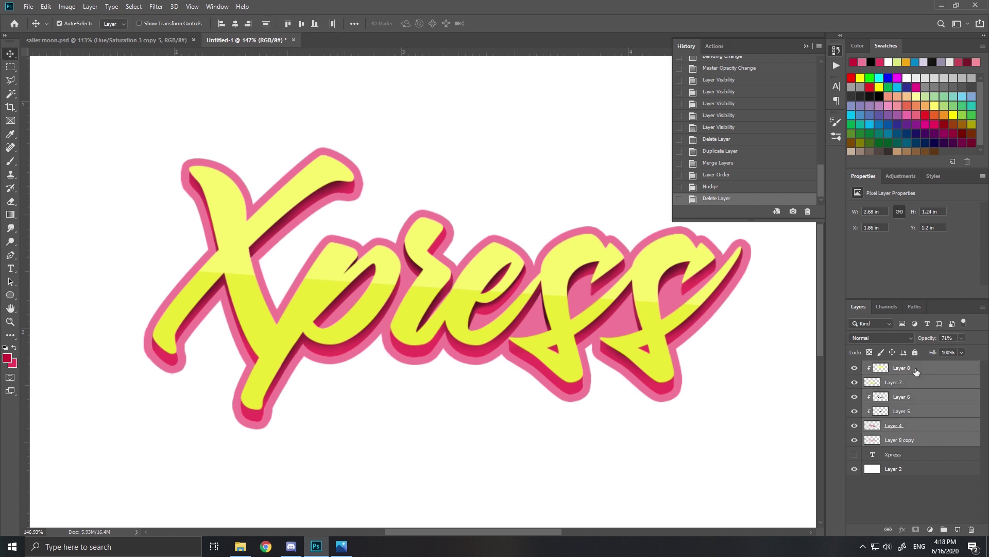
key("ctrl+j")
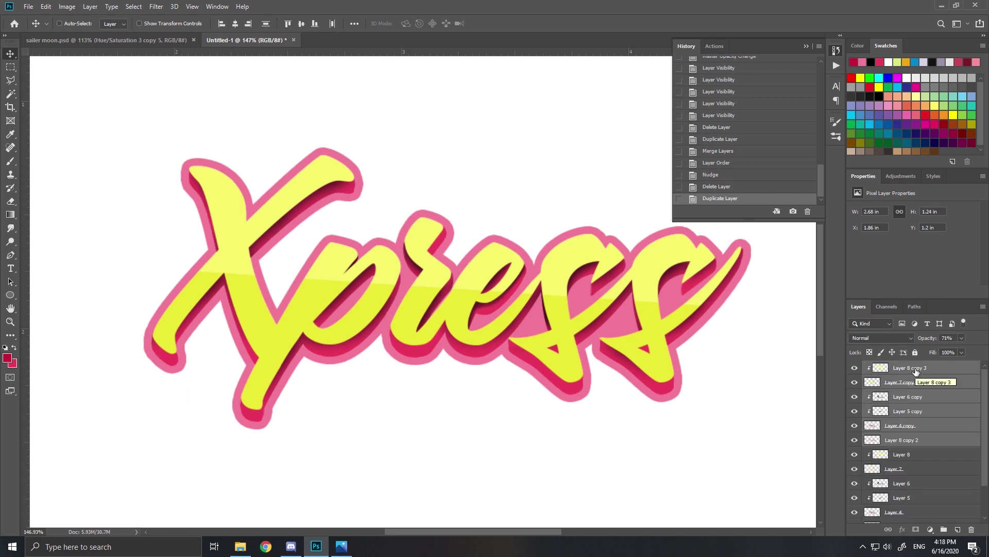
key("ctrl+e")
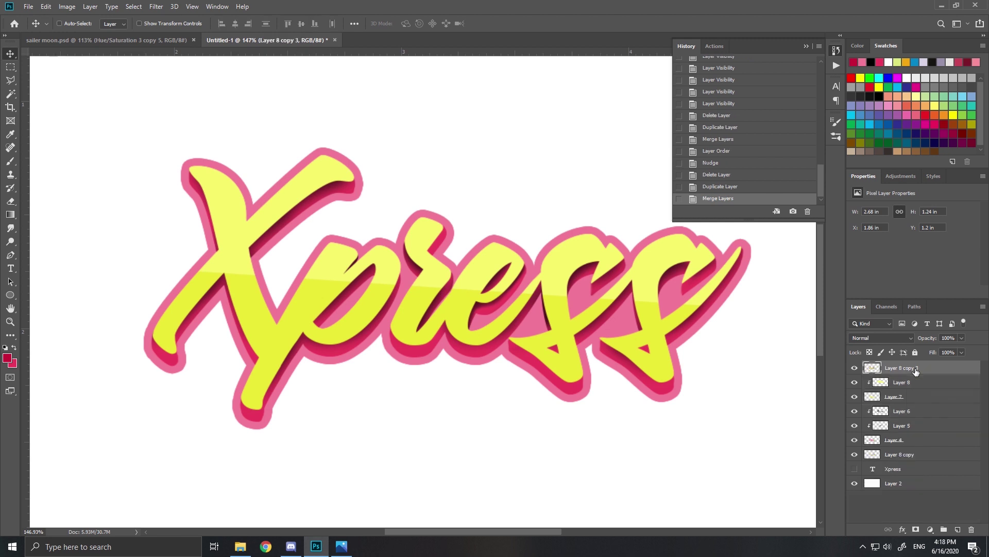
left_click_drag(916, 370, 907, 456)
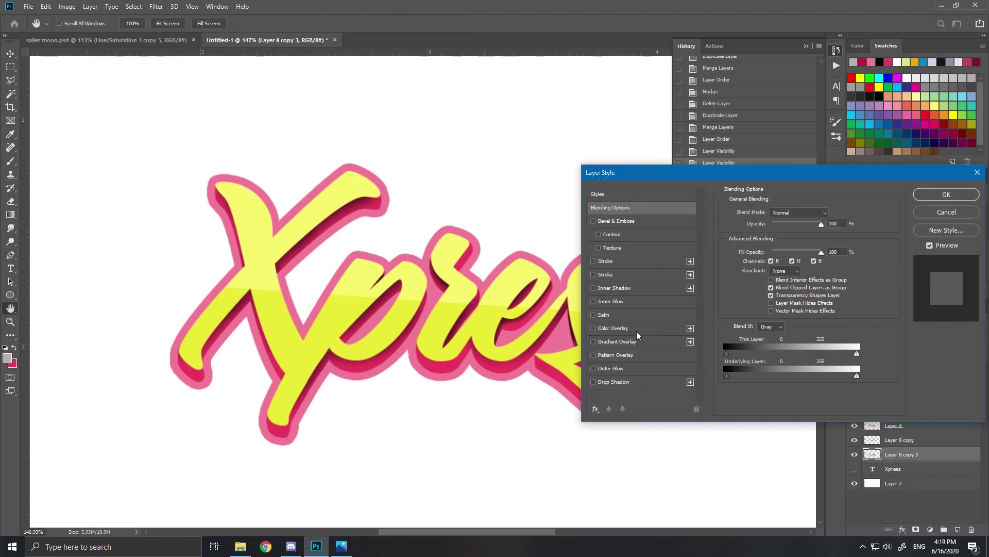
- Apply a white Color Overlay to Layer 8 copy 3 and fill the background Layer 2 with grey
left_click(636, 329)
left_click(948, 194)
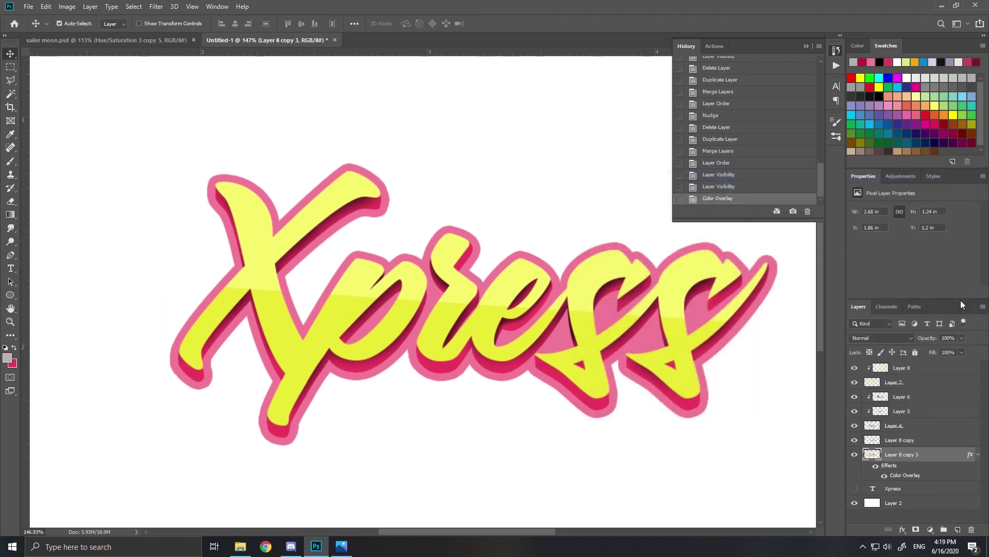
left_click(889, 504)
key("alt+BackSpace")
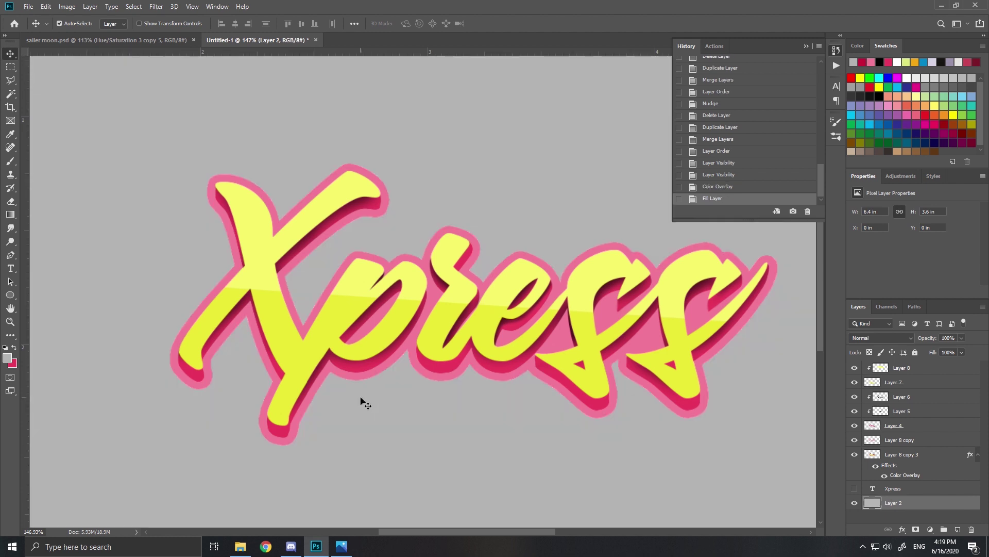
key("ctrl+1")
key("ctrl+0")
- Nudge Layer 8 copy 3 slightly left and up so it forms a thin white rim behind the pink outline
left_click(887, 459)
scroll(187, 264, "up", 2)
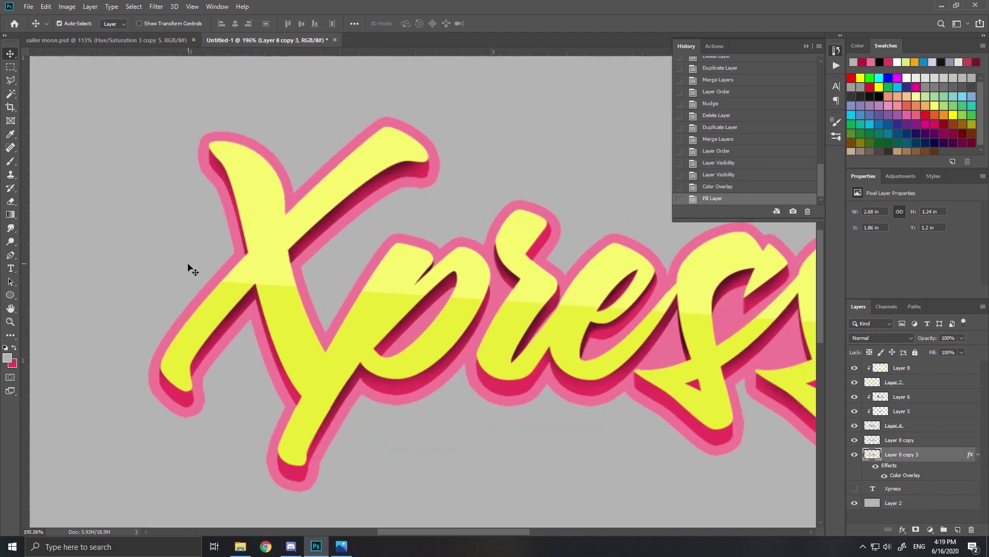
key("Left")
key("Left")
key("Left")
key("Right")
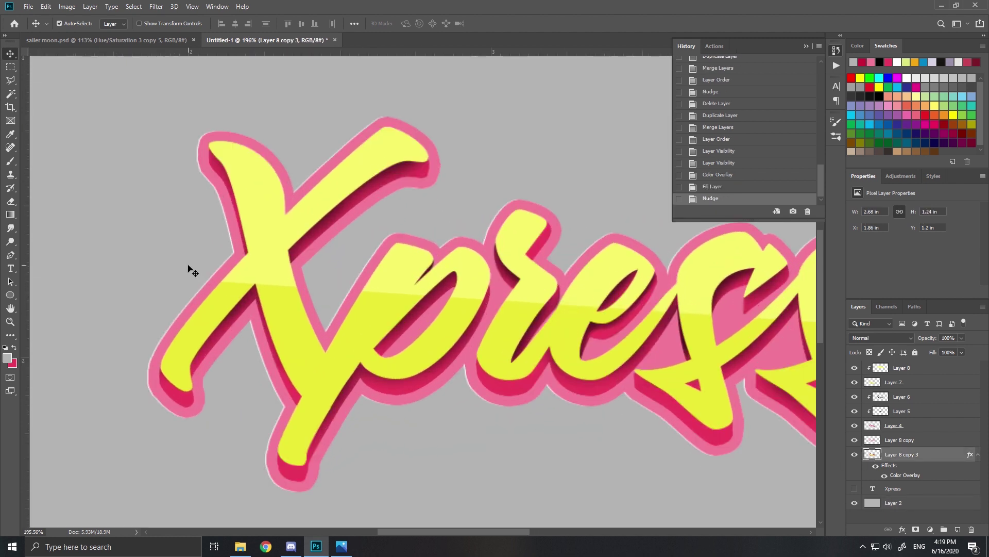
key("Down")
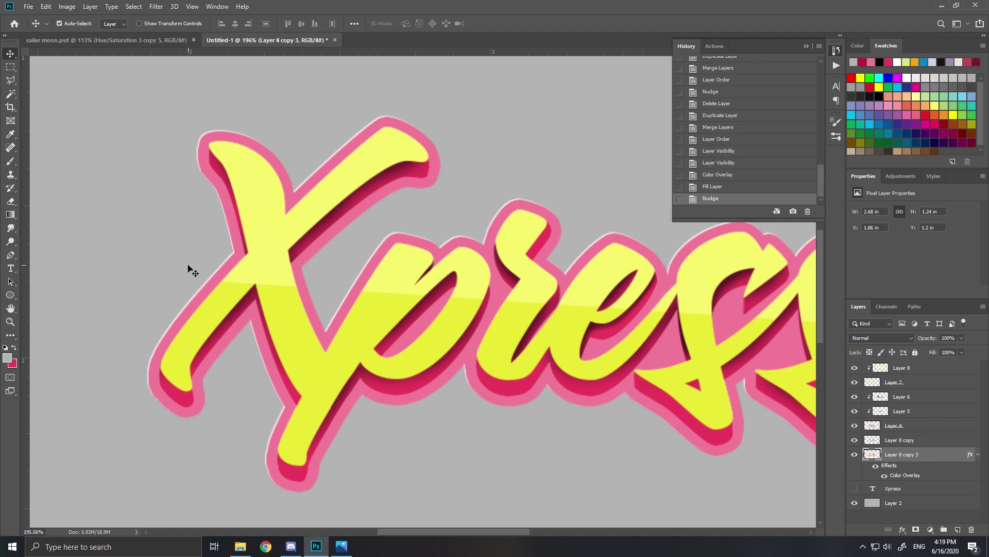
scroll(251, 292, "down", 3)
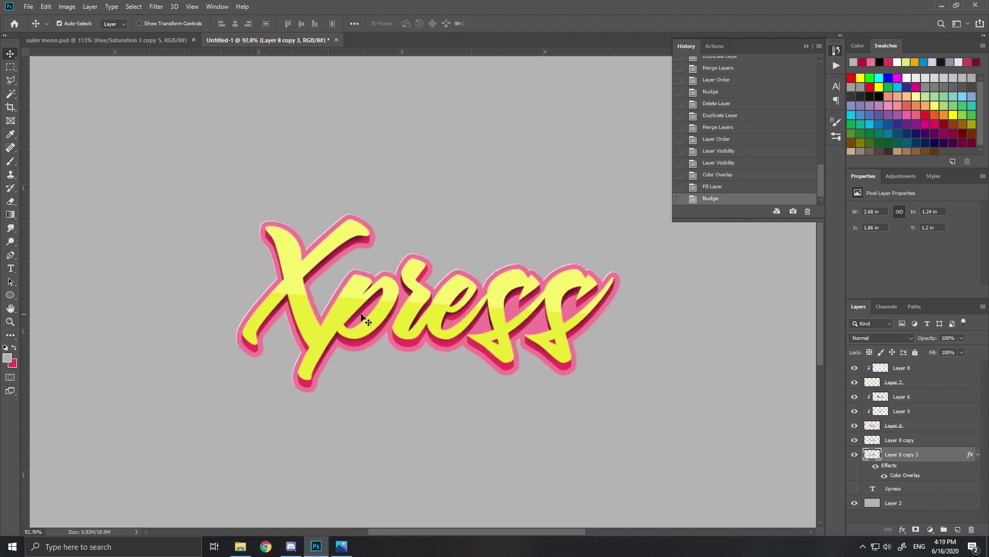
scroll(399, 324, "up", 2)
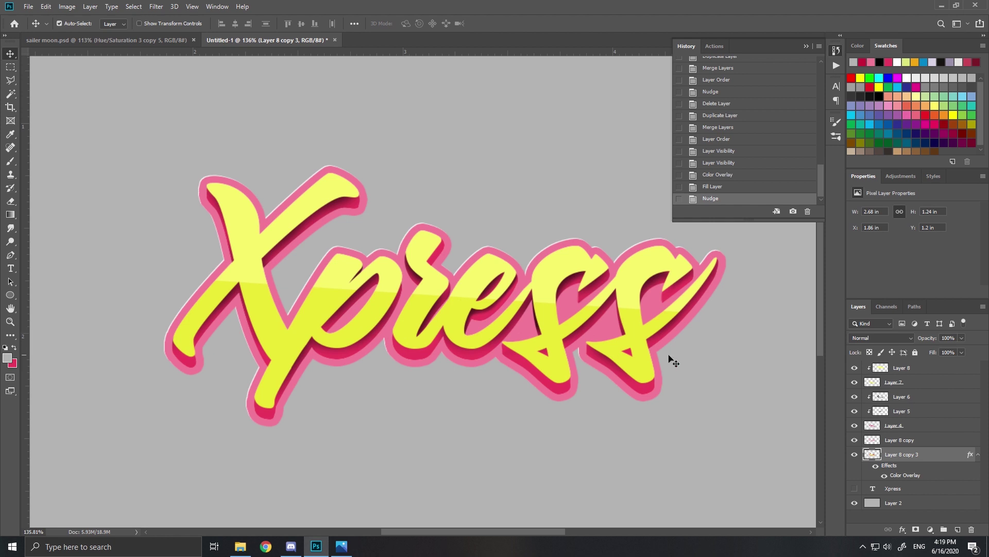
- Rasterize the layer style of Layer 8 copy 3 and delete the new empty Layer 9
left_click(959, 531)
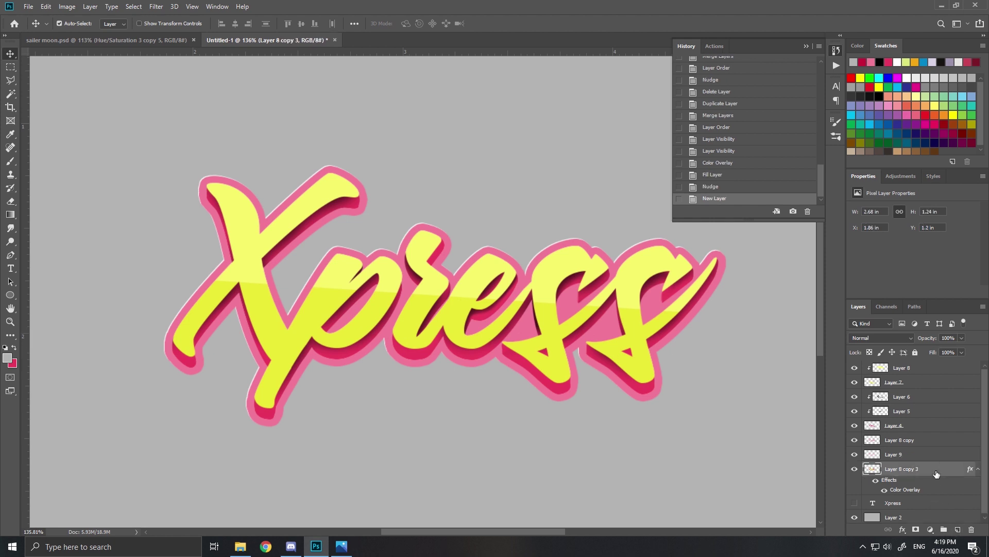
right_click(935, 469)
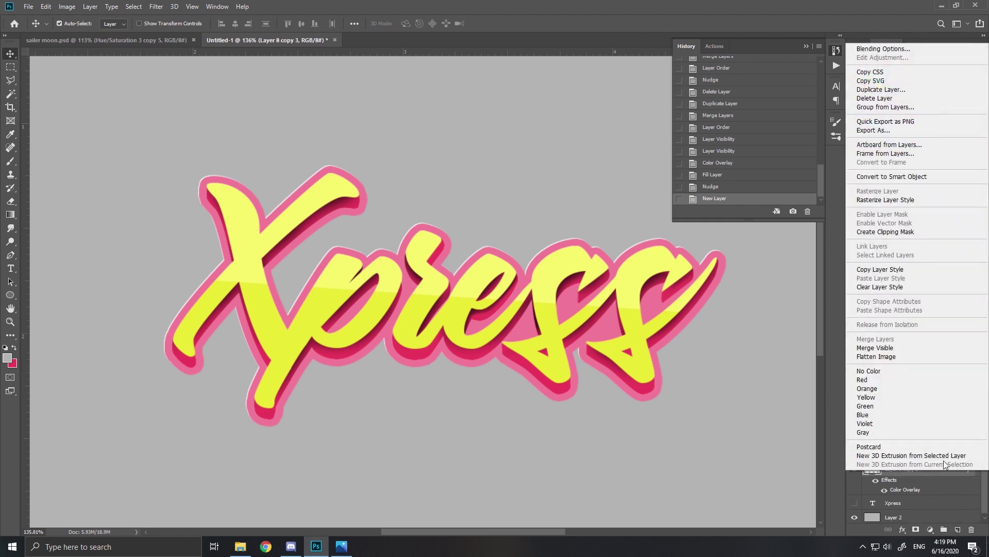
left_click(898, 203)
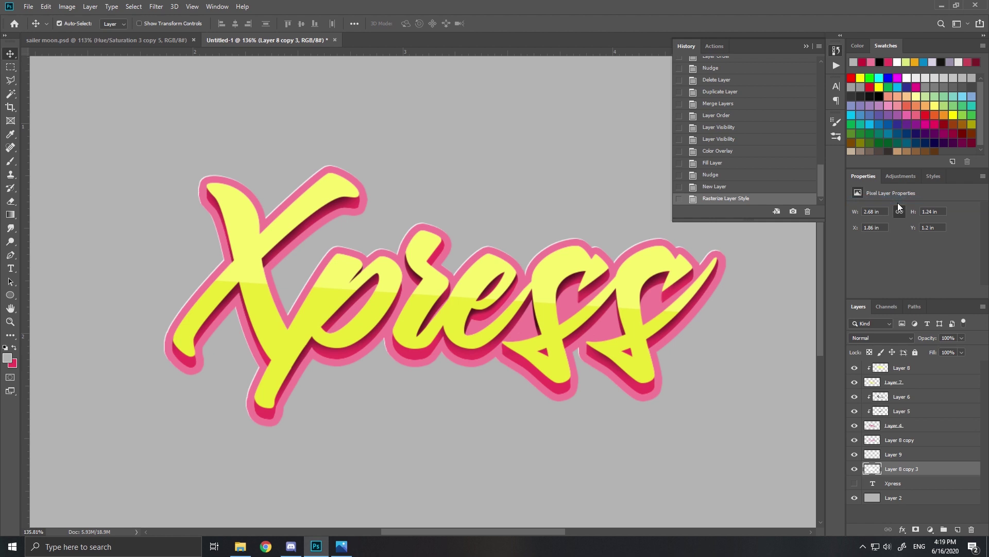
left_click(895, 455)
key("Delete")
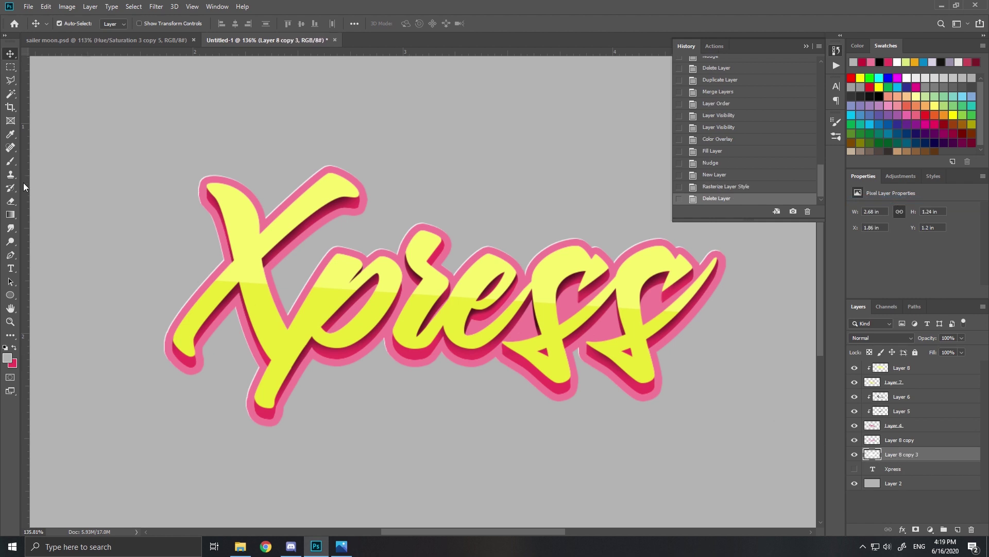
- Erase stray white rim along the lower edges of the lettering on Layer 8 copy 3 with a 37 px soft eraser
key("e")
scroll(260, 316, "up", 2)
mouse_move(232, 315)
left_mouse_down()
mouse_move(242, 369)
mouse_move(267, 413)
mouse_move(254, 471)
mouse_move(343, 457)
left_mouse_up()
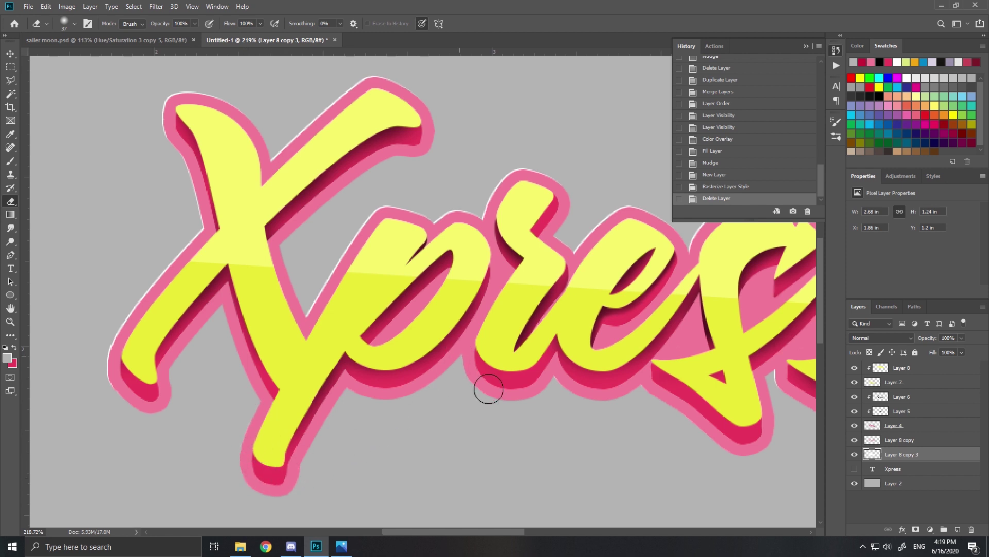
left_click_drag(742, 370, 468, 355)
left_click(511, 365)
scroll(515, 367, "down", 5)
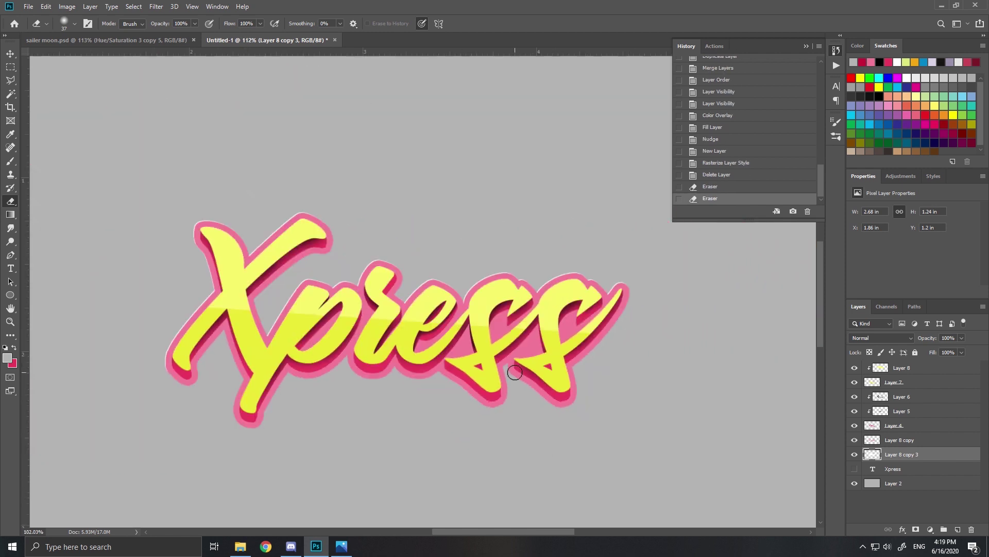
scroll(414, 332, "up", 3)
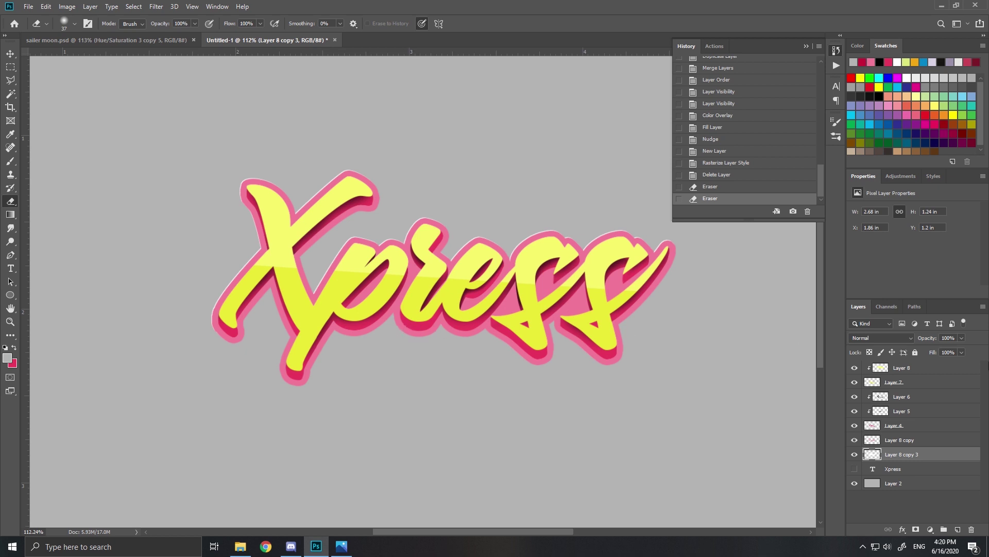
- Add a new layer above Layer 8 and dab one soft white 275 px brush spot below the lettering
left_click(930, 367)
left_click(958, 529)
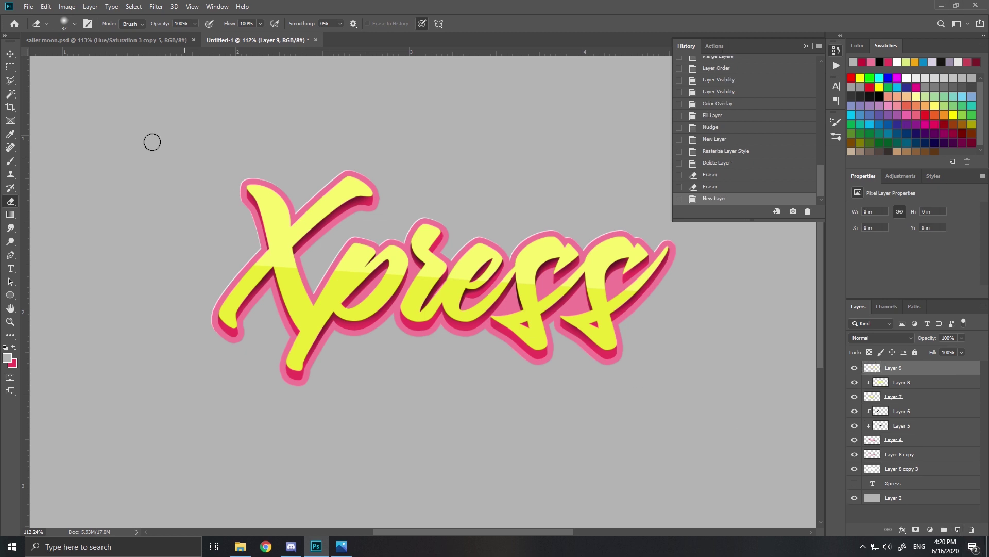
left_click(12, 162)
left_click(74, 24)
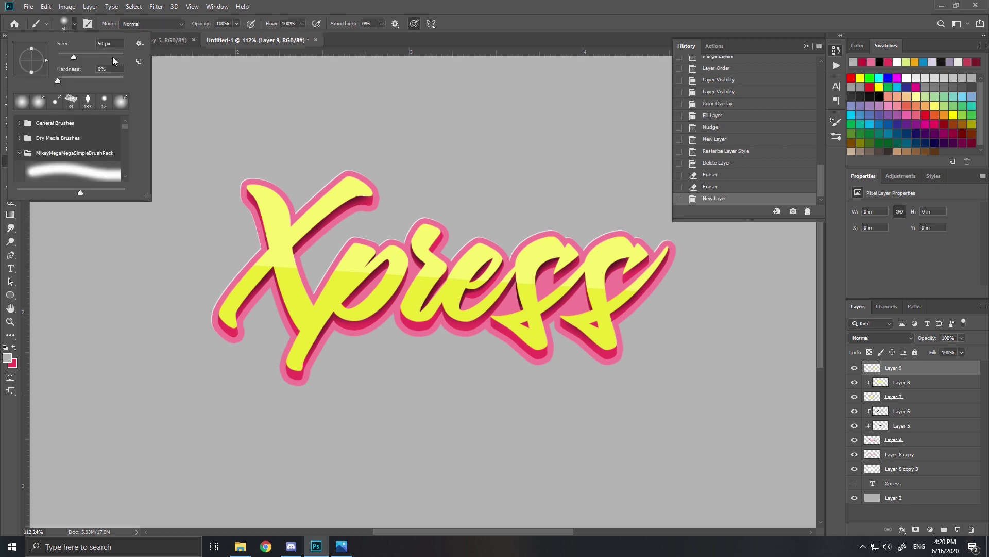
left_click(8, 346)
left_click(6, 348)
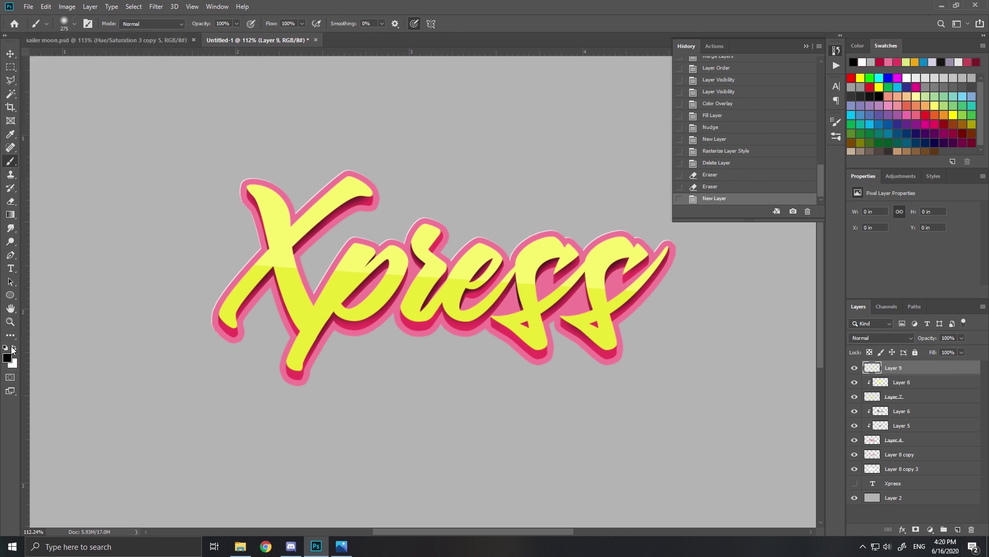
left_click(14, 348)
left_click(355, 354)
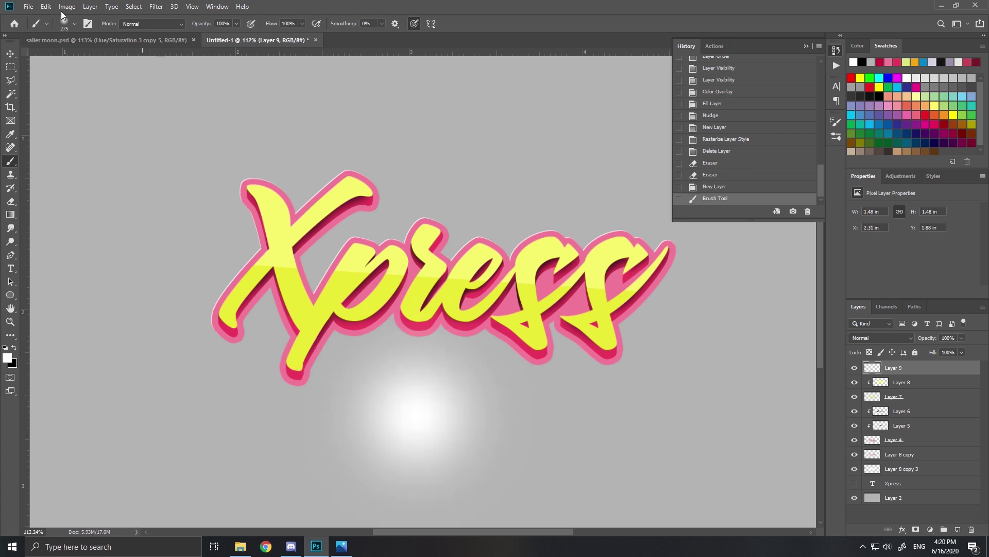
- Squash the white spot with Free Transform into a thin horizontal streak about 1.43 in long and 0.06 in high
left_click(10, 53)
key("ctrl+t")
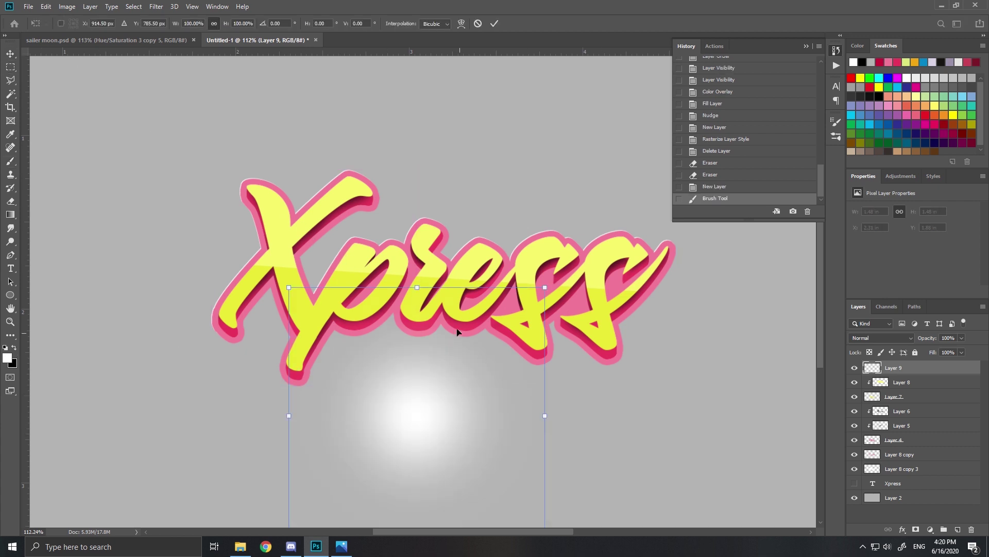
scroll(449, 340, "down", 3)
scroll(413, 381, "up", 3)
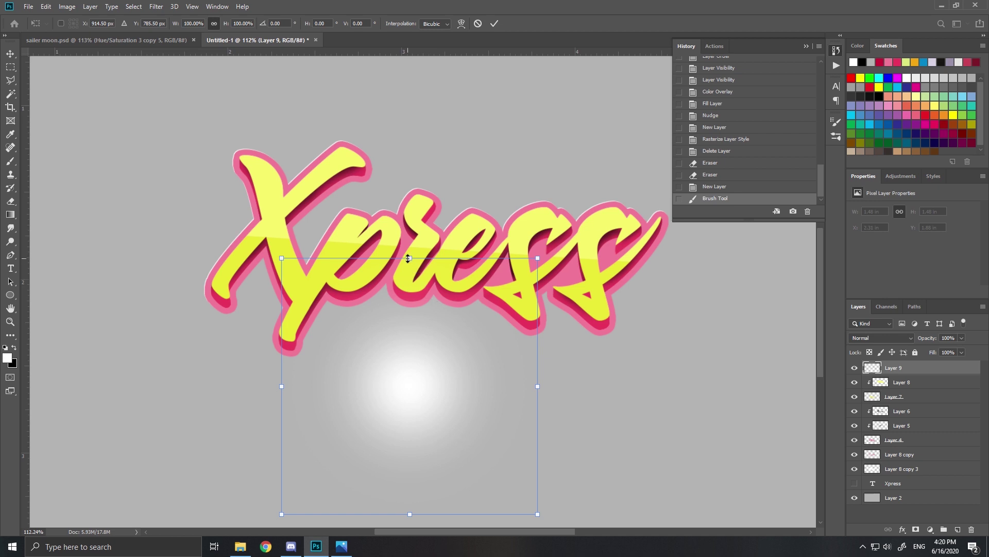
mouse_move(408, 257)
left_mouse_down()
mouse_move(407, 380)
mouse_move(425, 505)
mouse_move(428, 396)
mouse_move(471, 386)
mouse_move(472, 396)
left_mouse_up()
key("Return")
- Duplicate the streak layer and rotate the copy 90° to form a cross-shaped sparkle
key("ctrl+j")
key("ctrl+t")
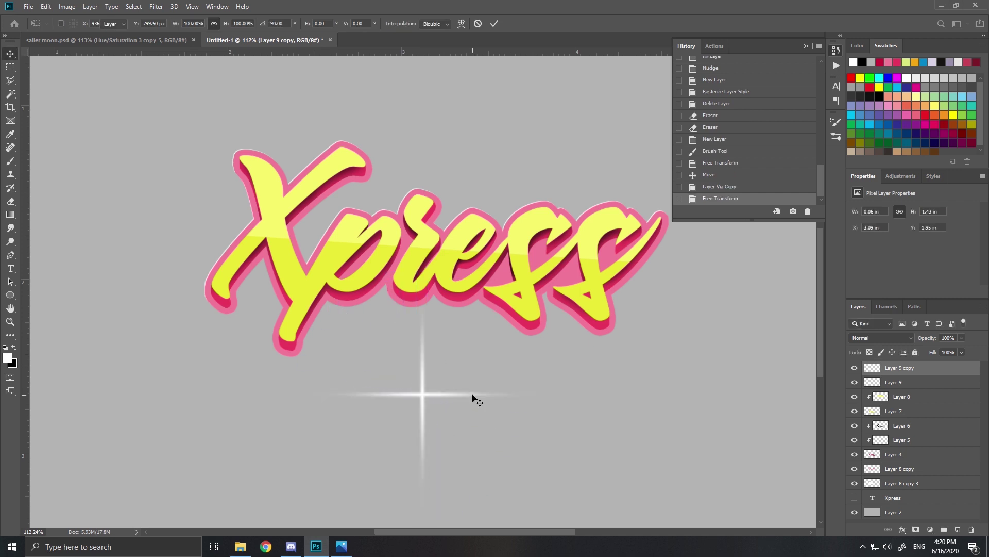
key("Return")
- Dab a soft white 161 px glow on a new layer at the cross's centre and merge the sparkle layers
left_click(17, 163)
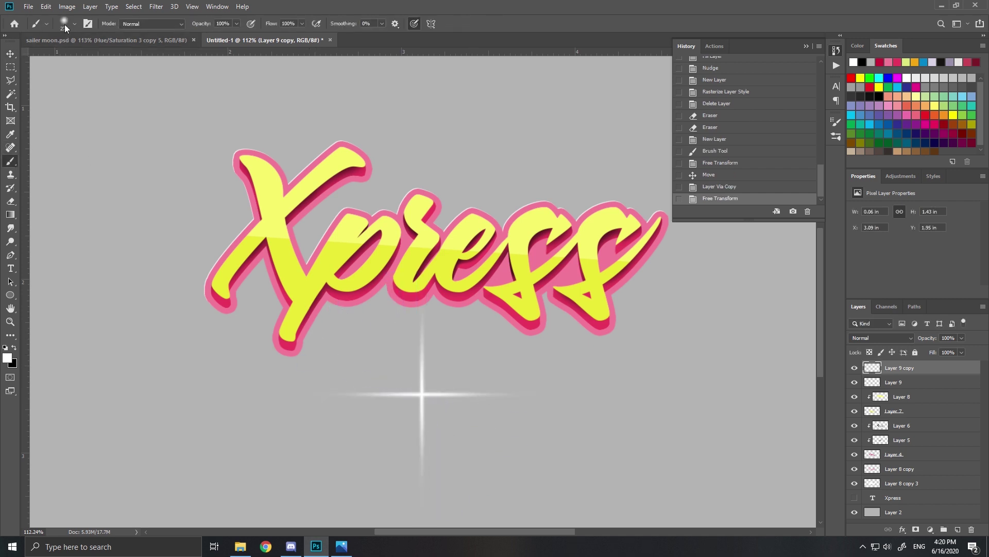
left_click(64, 24)
left_click_drag(103, 56, 101, 56)
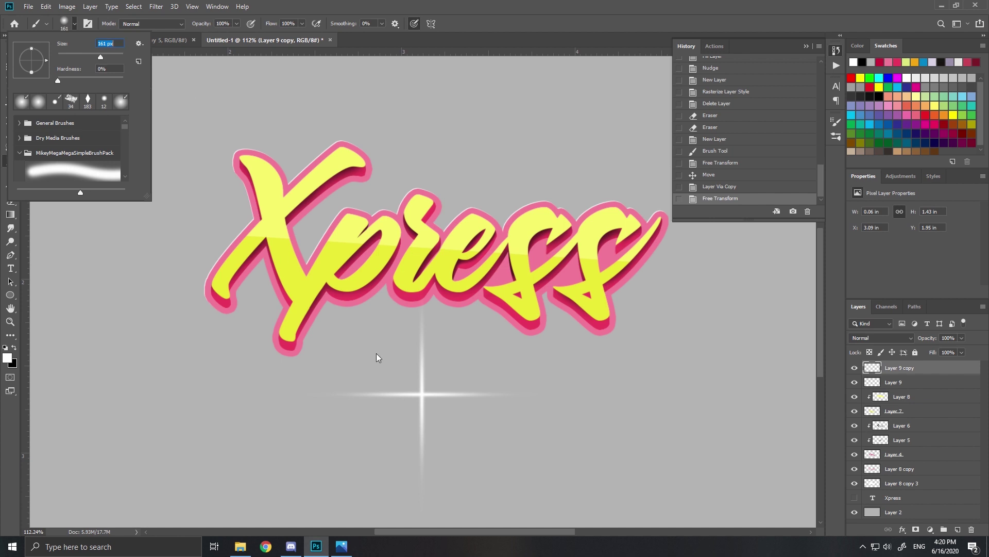
left_click(958, 530)
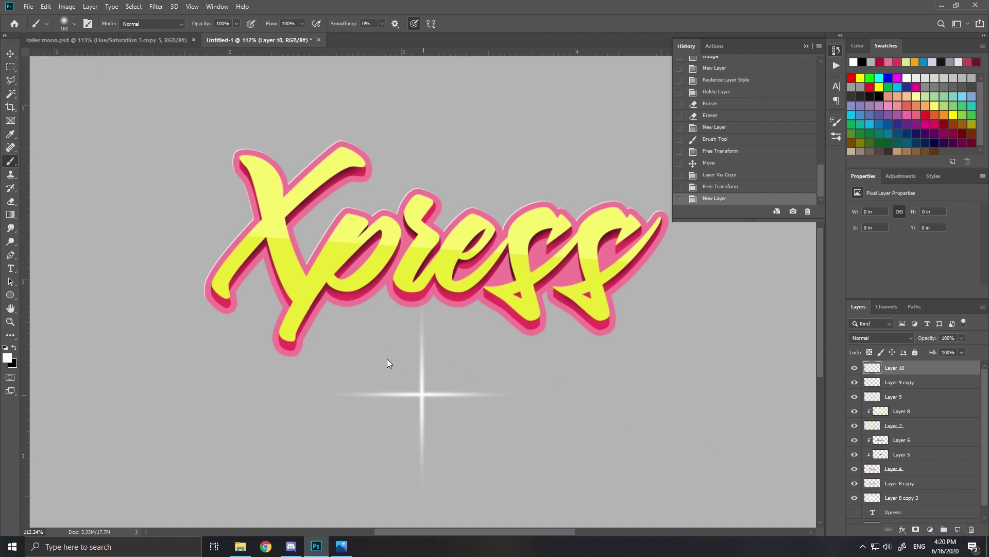
left_click(421, 394)
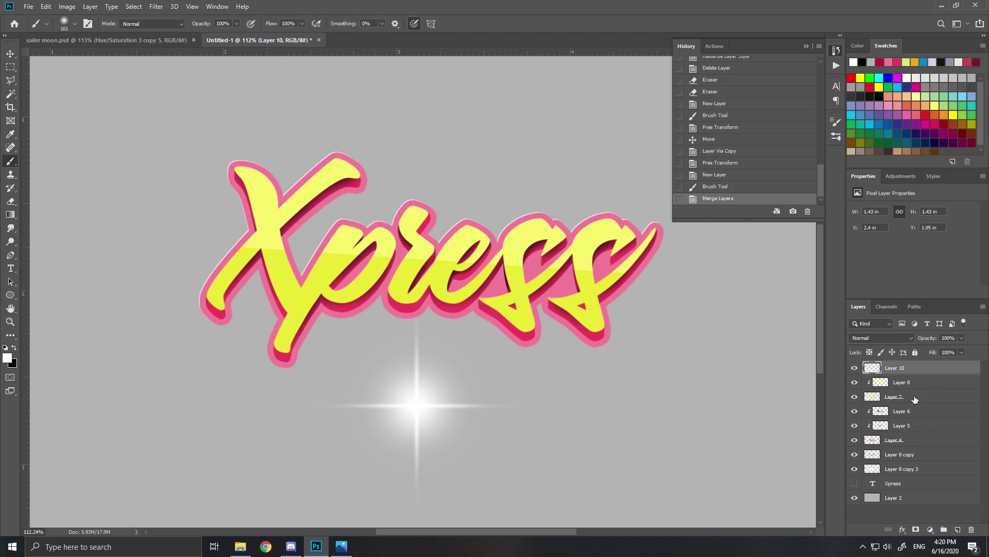
- Scale the sparkle down to about 0.72 in wide and place it on the X's upper-left tip
key("ctrl+t")
left_click_drag(546, 282, 420, 405)
mouse_move(360, 461)
left_mouse_down()
mouse_move(304, 194)
mouse_move(343, 155)
mouse_move(261, 181)
mouse_move(253, 239)
mouse_move(598, 258)
mouse_move(653, 228)
mouse_move(604, 260)
mouse_move(419, 256)
mouse_move(280, 185)
mouse_move(256, 196)
mouse_move(245, 164)
left_mouse_up()
key("Return")
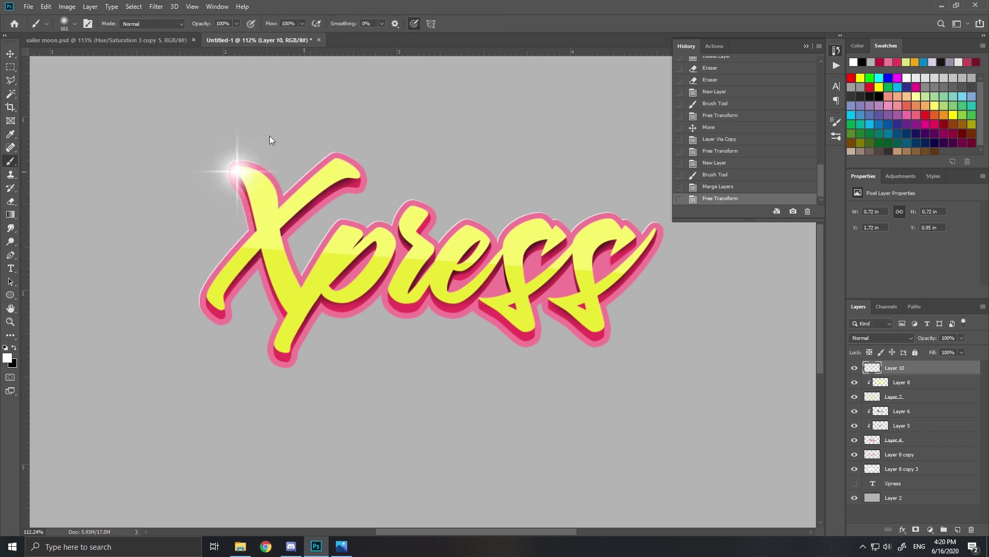
- Add the white text 表現する in MS Gothic at 10.01 pt with 200 tracking and position it beneath the lettering
scroll(310, 155, "down", 3)
scroll(339, 235, "up", 3)
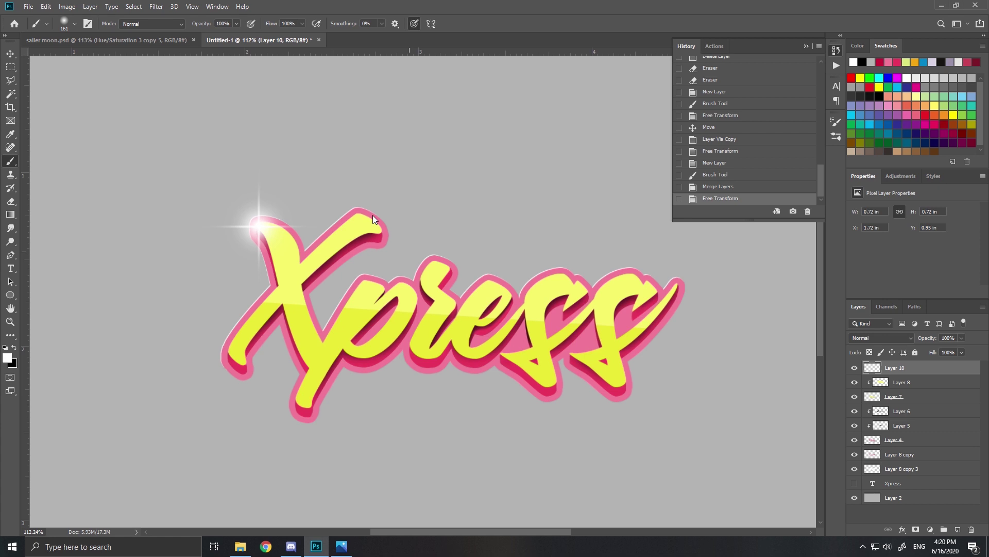
scroll(374, 216, "down", 3)
scroll(359, 341, "up", 3)
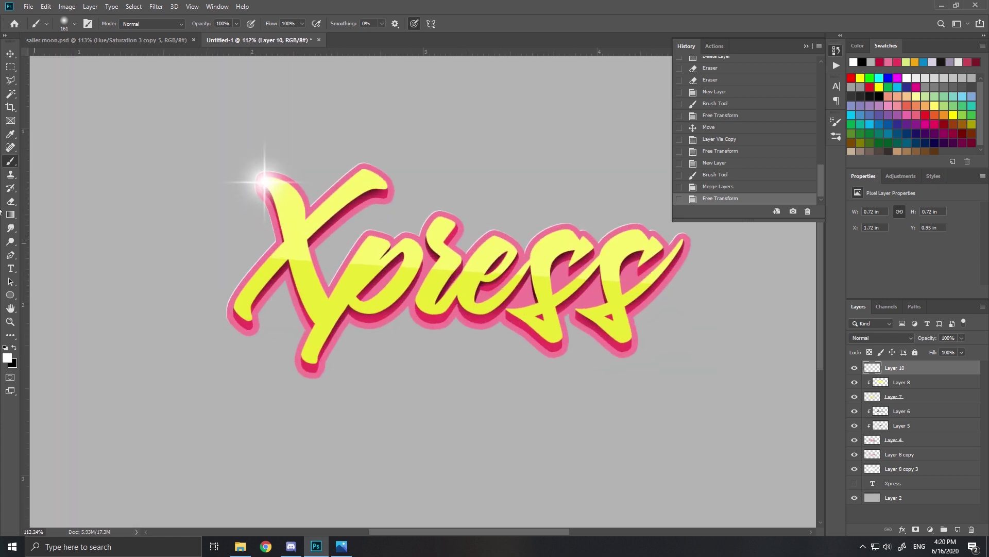
left_click(10, 268)
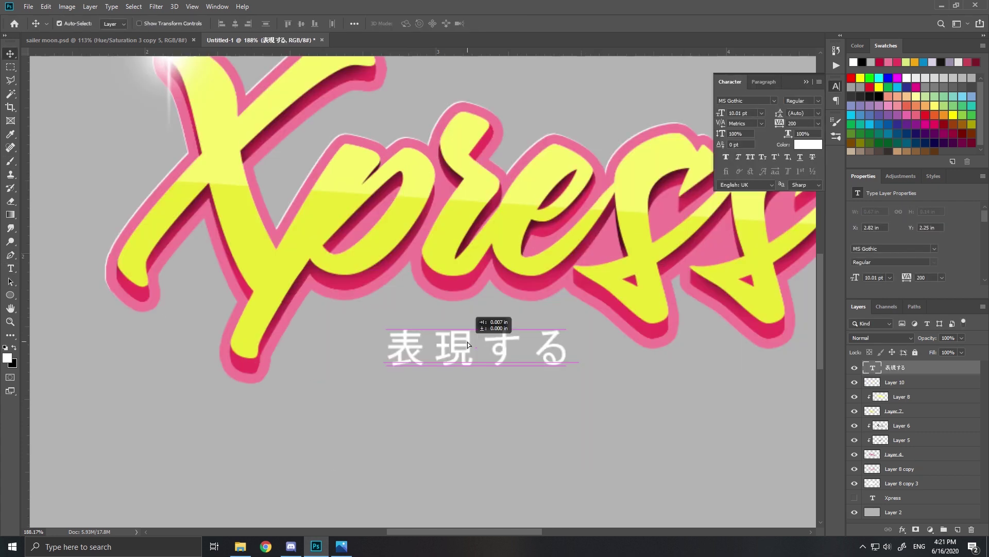
left_click_drag(468, 342, 469, 343)
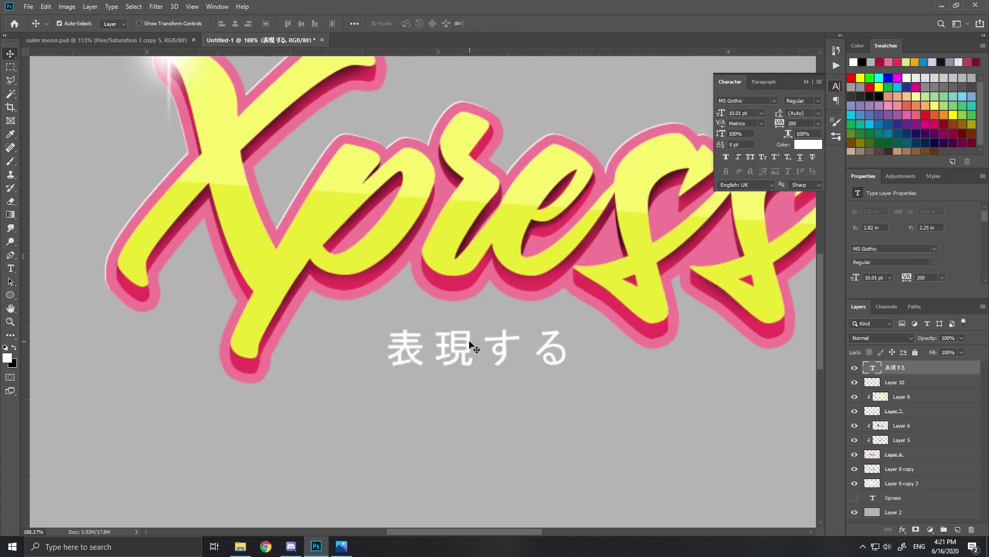
- Add a pink outside Stroke of 4 px to the 表現する text layer
double_click(929, 369)
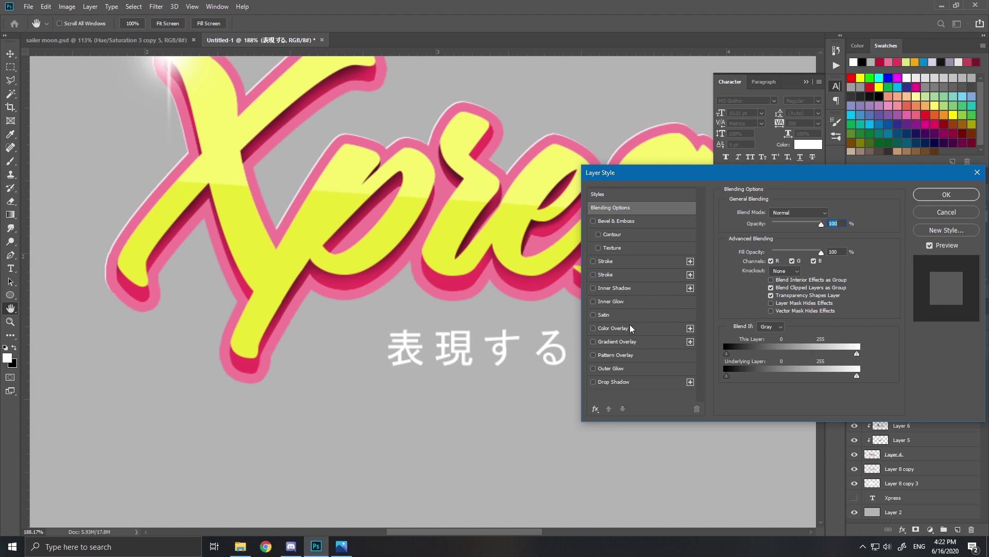
left_click(611, 263)
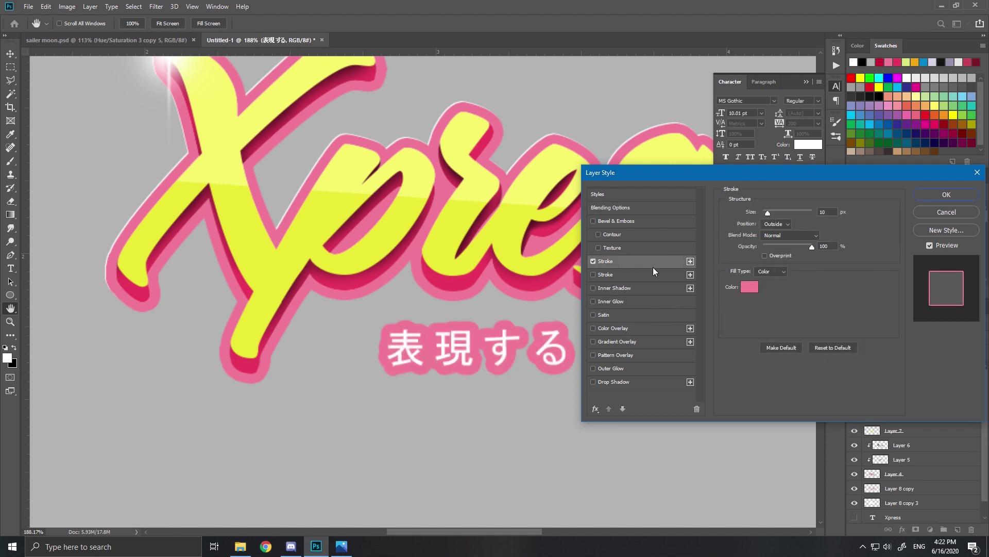
left_click_drag(767, 215, 764, 212)
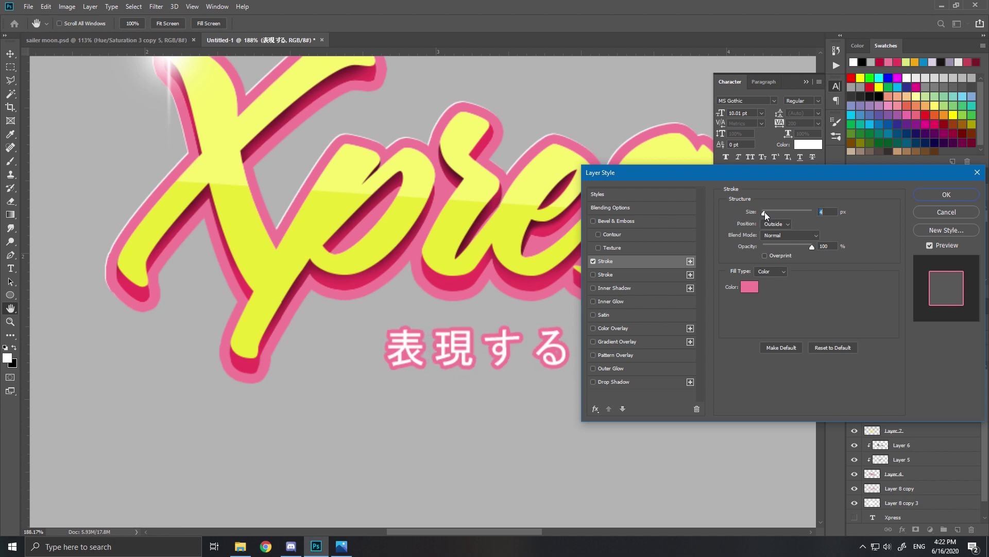
- Add a Color Overlay to the 表現する text layer in light yellow f5f56b, sampled from the upper face of the lettering
left_click(622, 327)
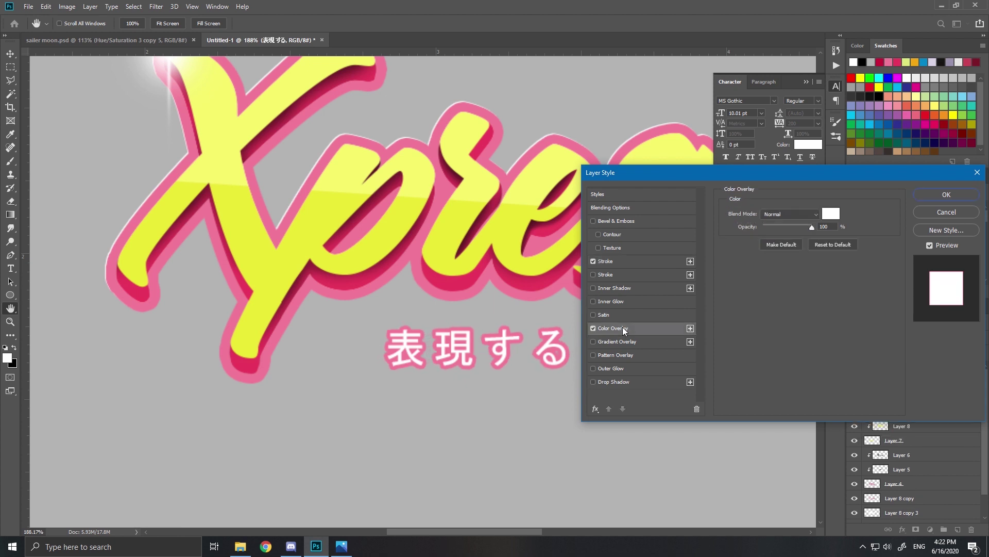
left_click(831, 213)
left_click(530, 190)
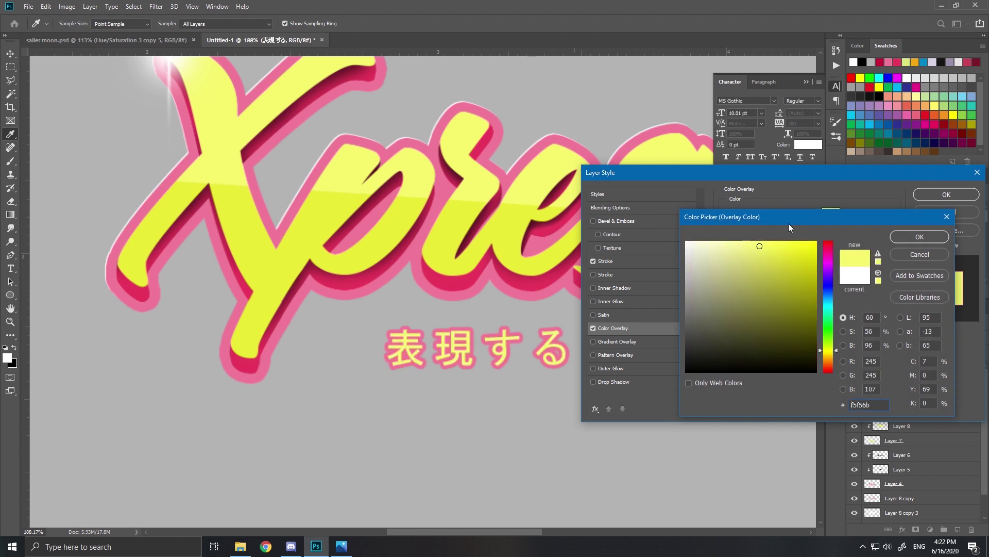
left_click(904, 237)
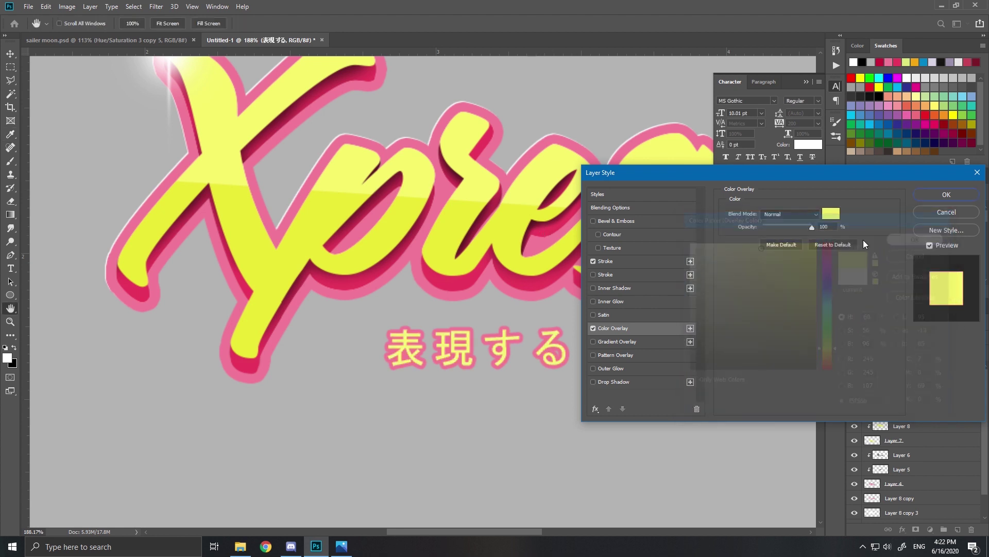
- Add a white Linear Light Outer Glow to the 表現する text layer with 55% opacity, 2% spread and 13 px size
left_click(612, 368)
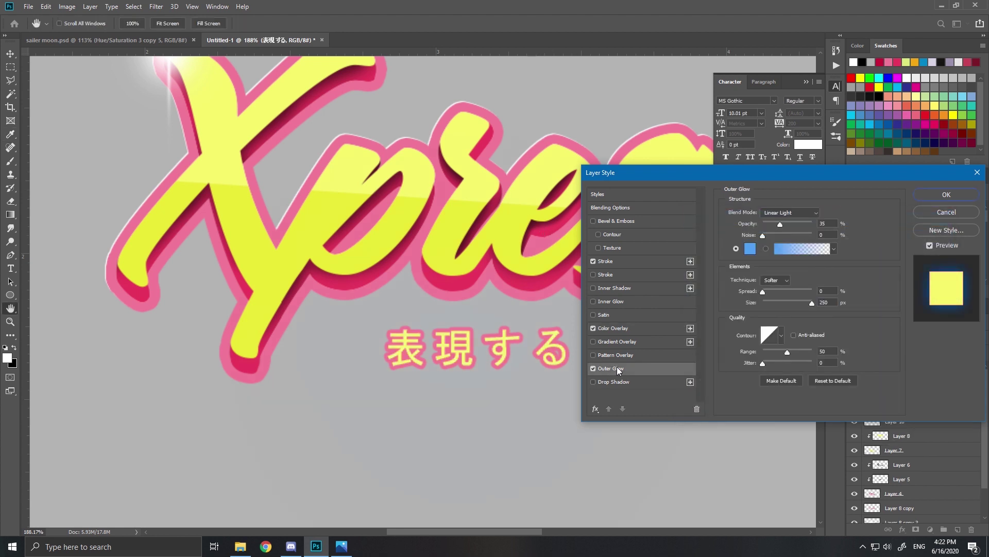
left_click(750, 249)
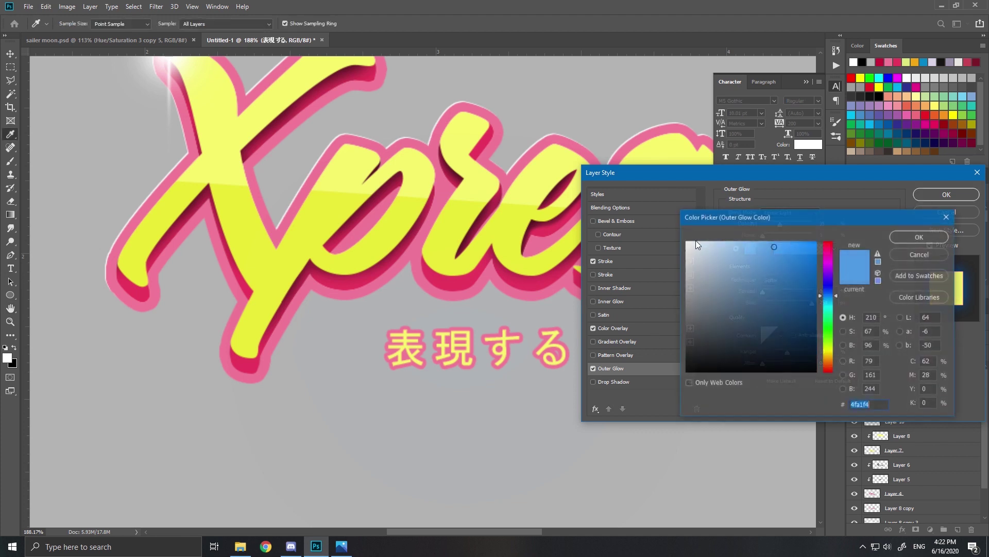
left_click(687, 241)
left_click(908, 237)
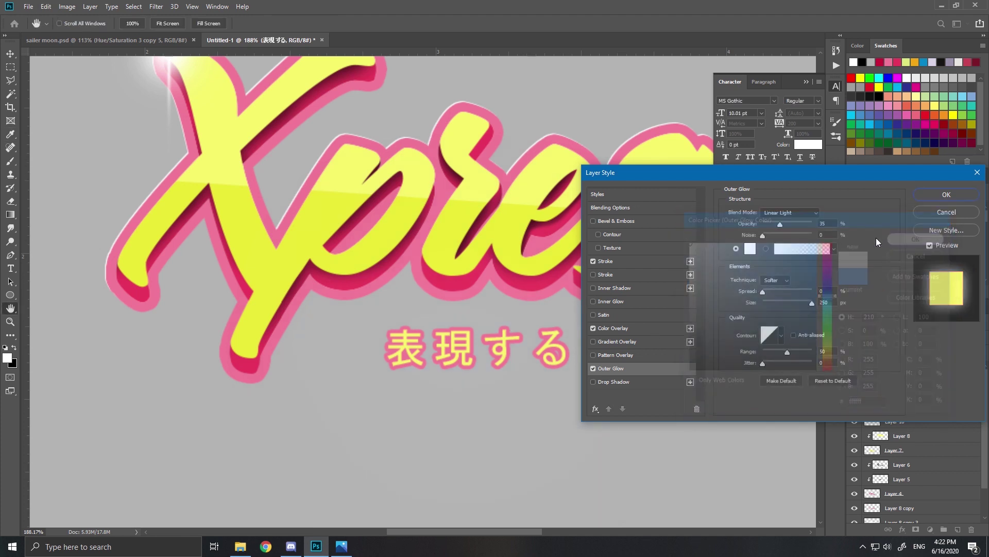
left_click_drag(781, 301, 769, 300)
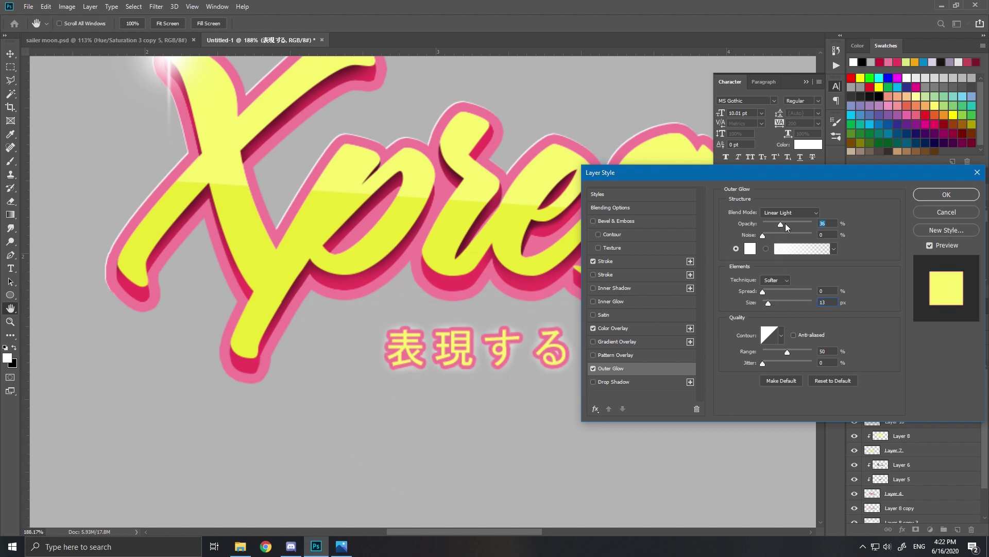
left_click_drag(785, 224, 793, 224)
left_click_drag(761, 292, 765, 292)
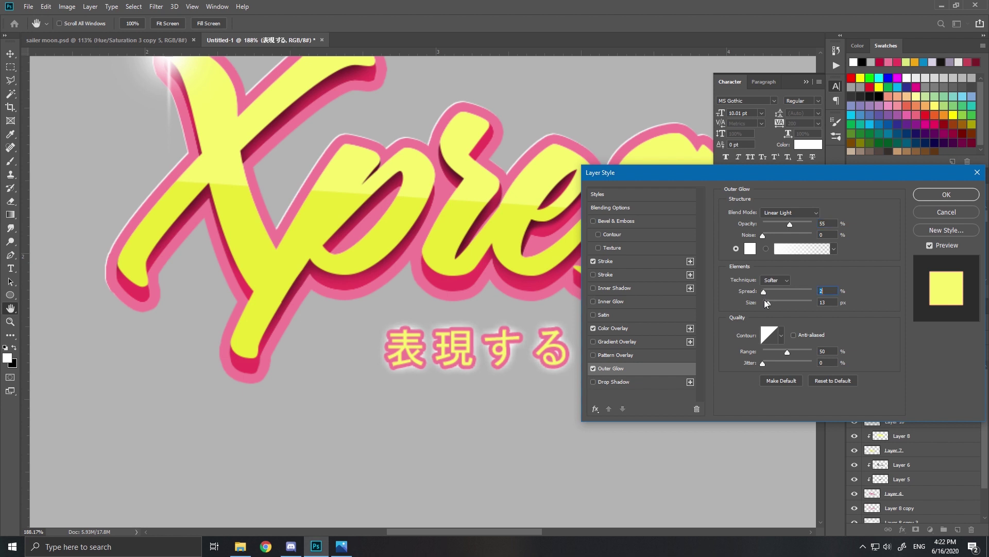
left_click(768, 302)
left_click(946, 194)
key("v")
key("ctrl+0")
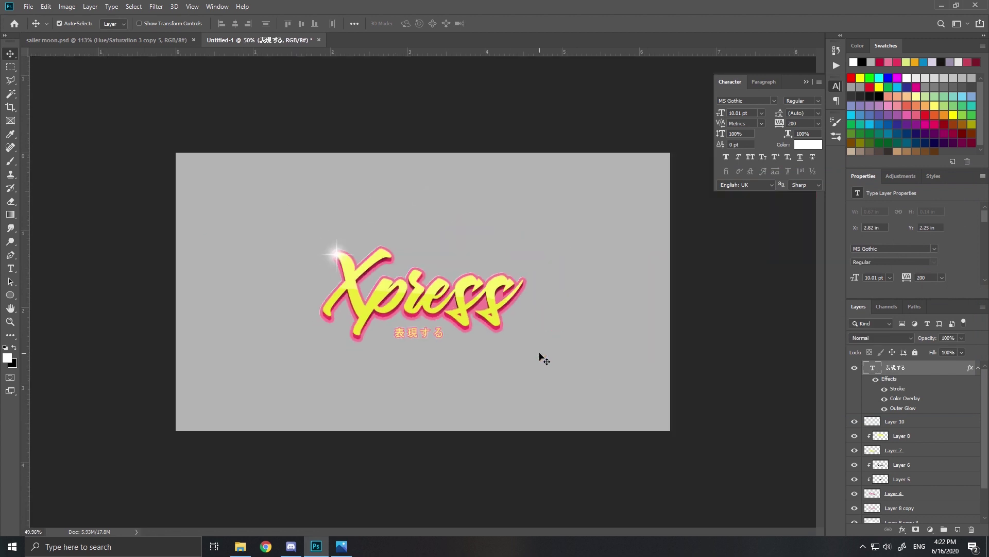
- Add a Hue/Saturation adjustment layer above the Japanese text and shift the hue to -81
scroll(406, 340, "up", 3)
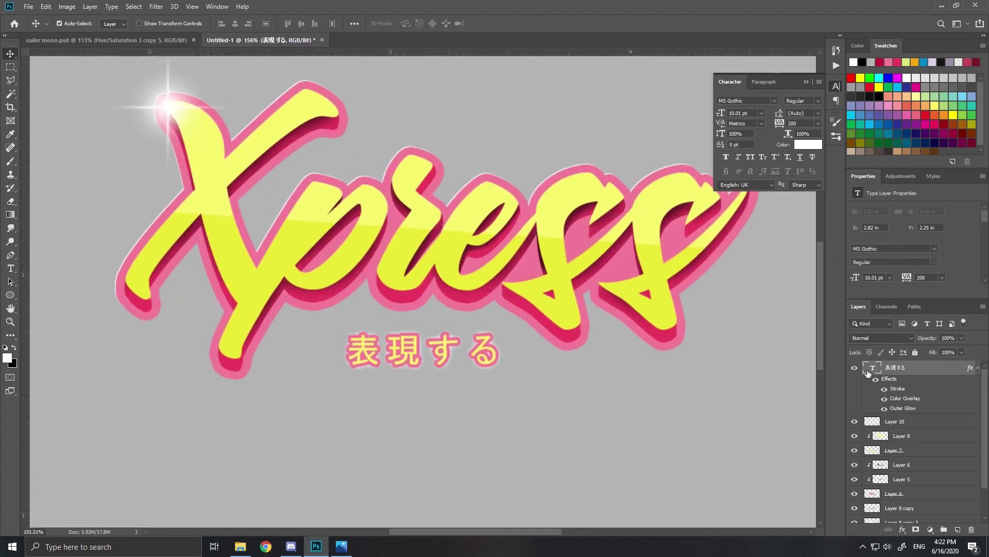
scroll(490, 348, "down", 3)
left_click(931, 528)
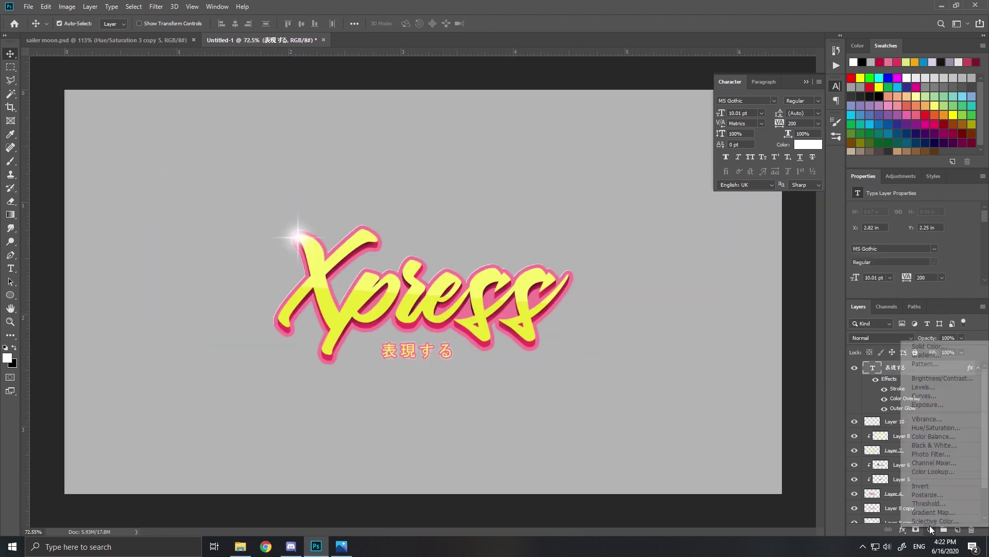
left_click(936, 427)
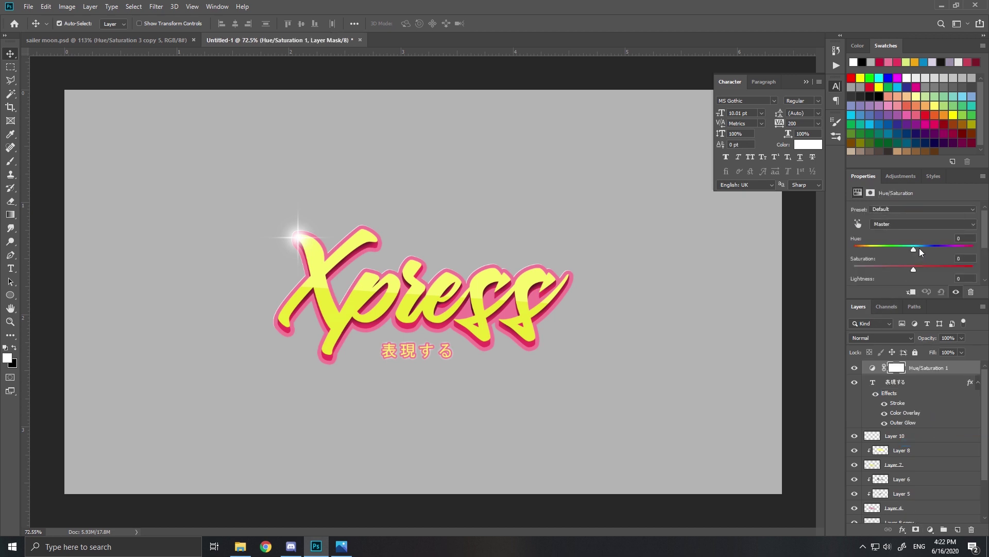
mouse_move(920, 248)
left_mouse_down()
mouse_move(961, 246)
mouse_move(878, 249)
left_mouse_up()
- Try masking the hue shift off the lettering's lower part with a soft black brush and reducing the adjustment layer's opacity to 49%
left_click(10, 161)
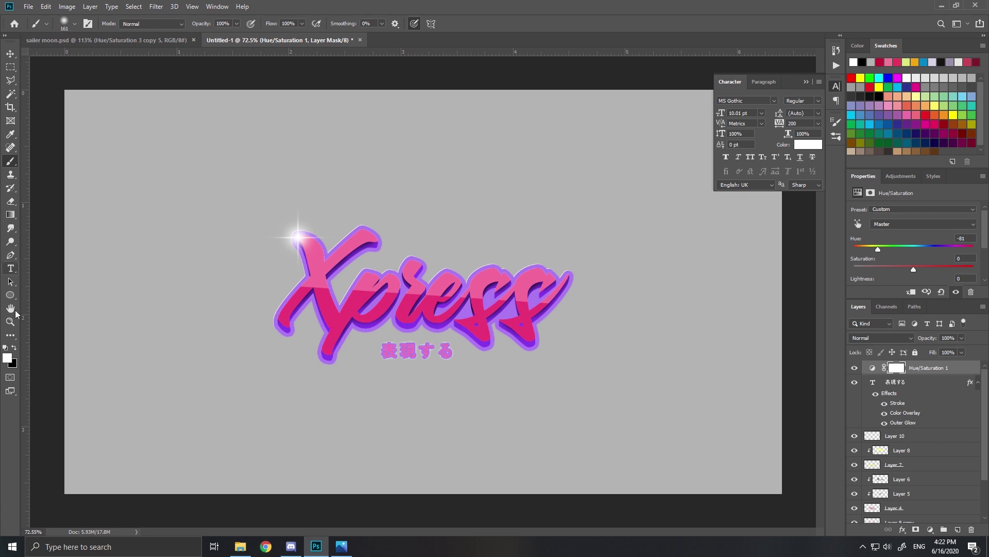
left_click(14, 347)
left_click_drag(281, 319, 777, 257)
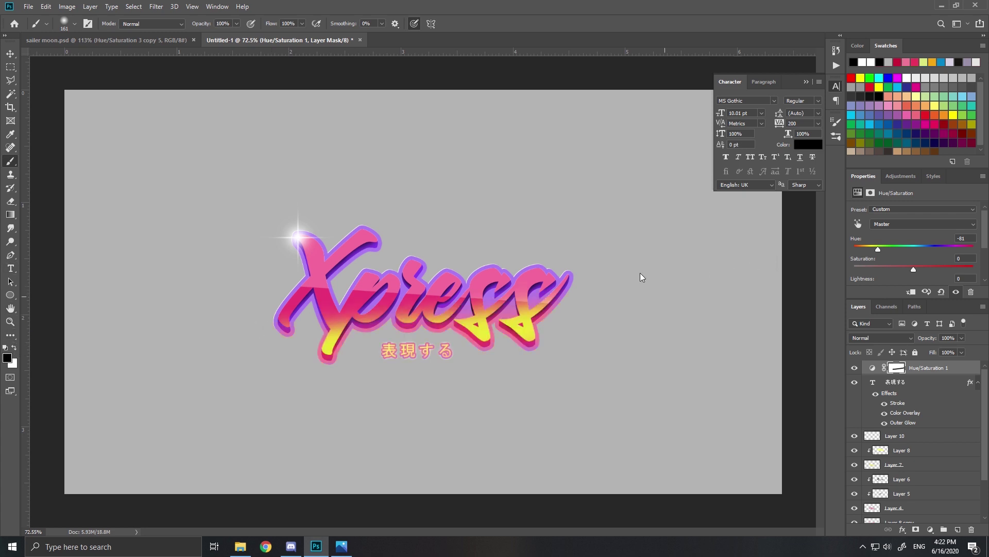
left_click_drag(604, 278, 268, 327)
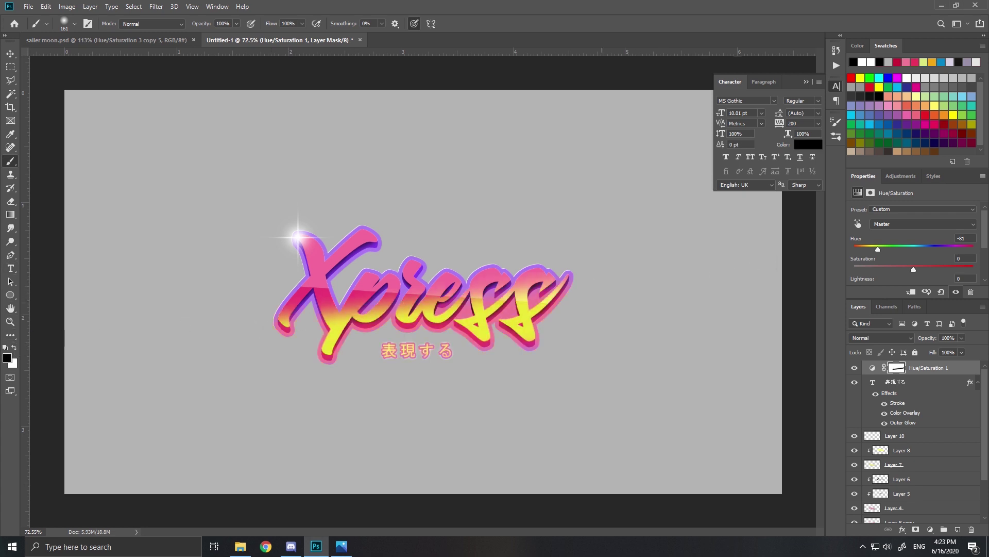
left_click(962, 338)
left_click(939, 350)
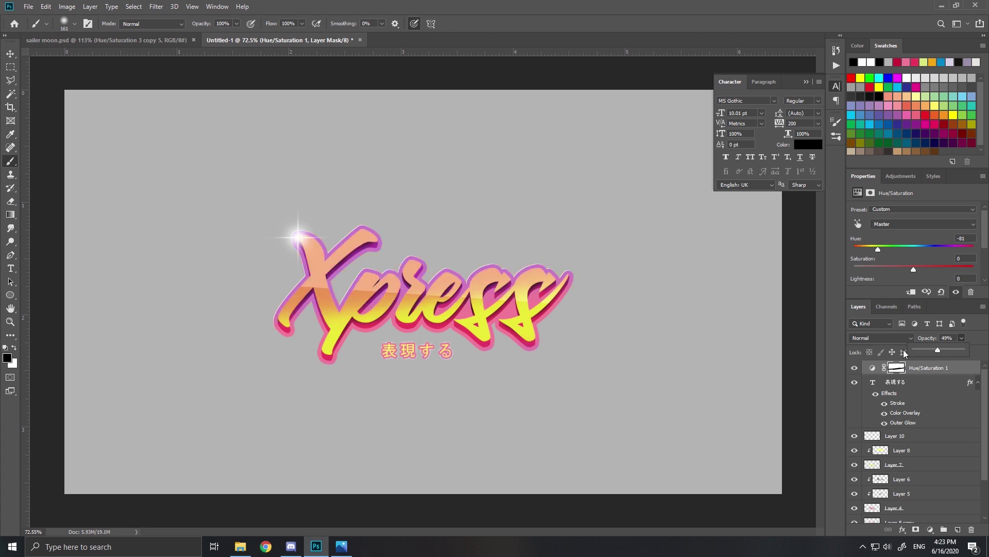
- Set the Hue/Saturation adjustment's hue to -150 for purple lettering with a blue outline
scroll(382, 210, "up", 3)
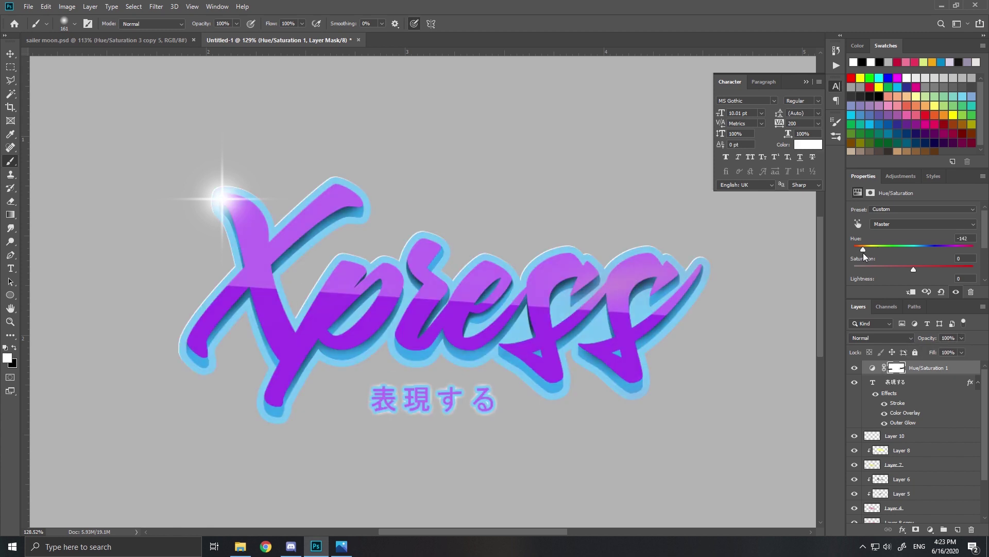
left_click_drag(863, 252, 861, 253)
scroll(355, 305, "down", 4)
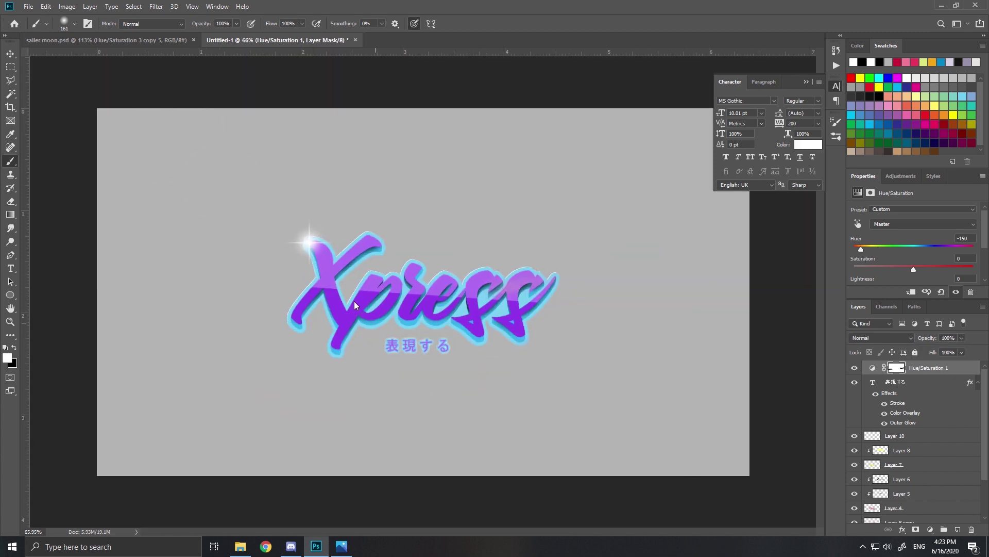
- Add a Brightness/Contrast adjustment layer with contrast 16 and compare the artwork with and without it
left_click(930, 529)
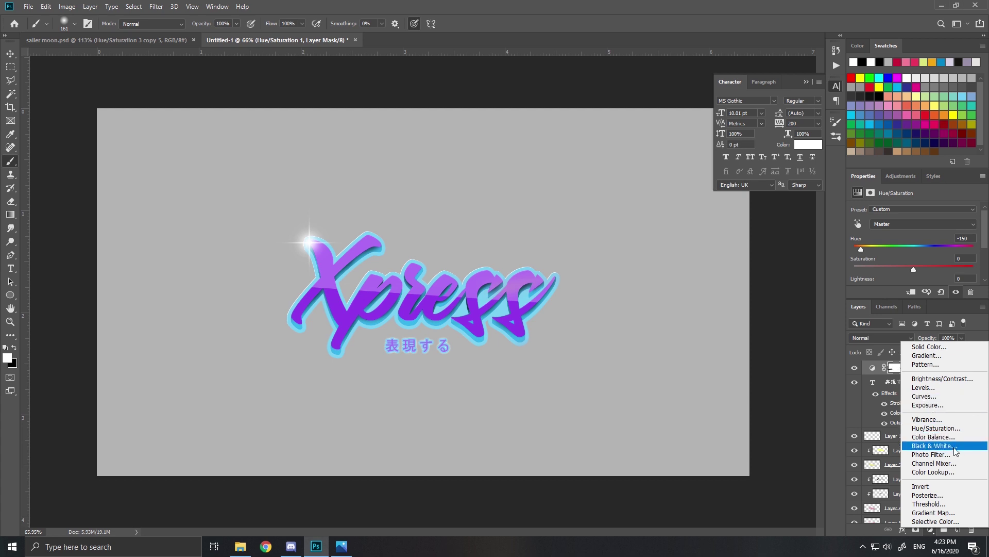
left_click(943, 379)
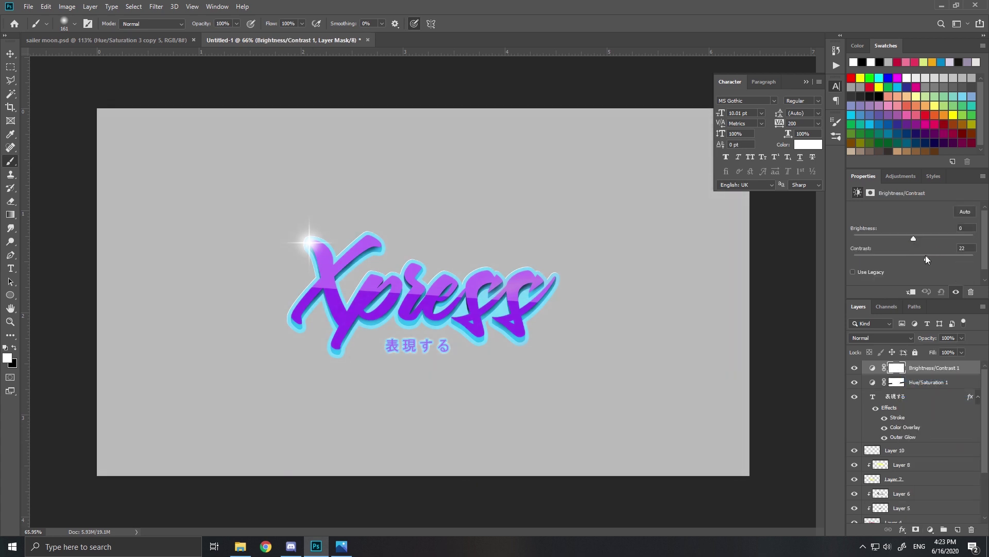
left_click_drag(926, 256, 923, 256)
scroll(538, 313, "up", 3)
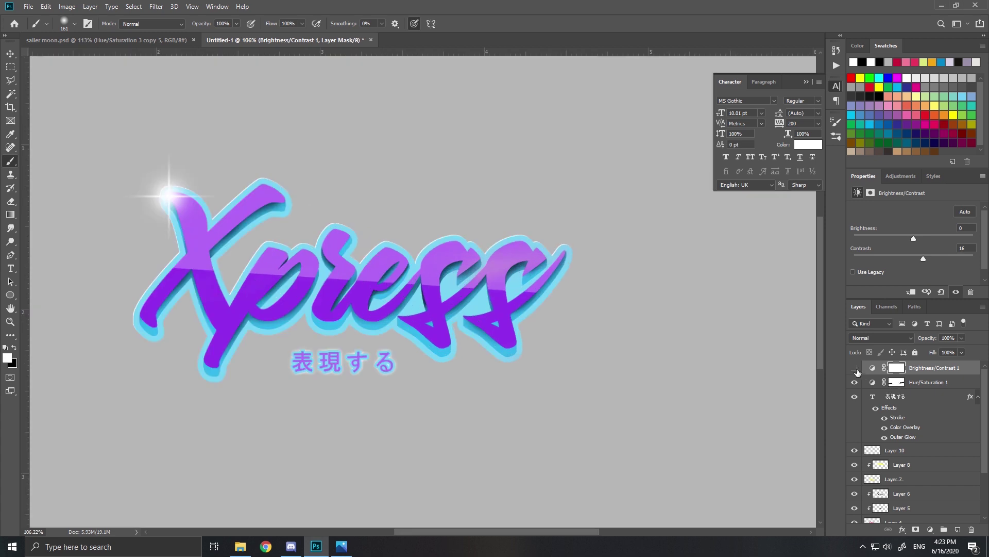
left_click(855, 368)
left_click(855, 368)
- Add a Vibrance adjustment layer with vibrance +24 and saturation +29, and compare the artwork with and without it
left_click(930, 529)
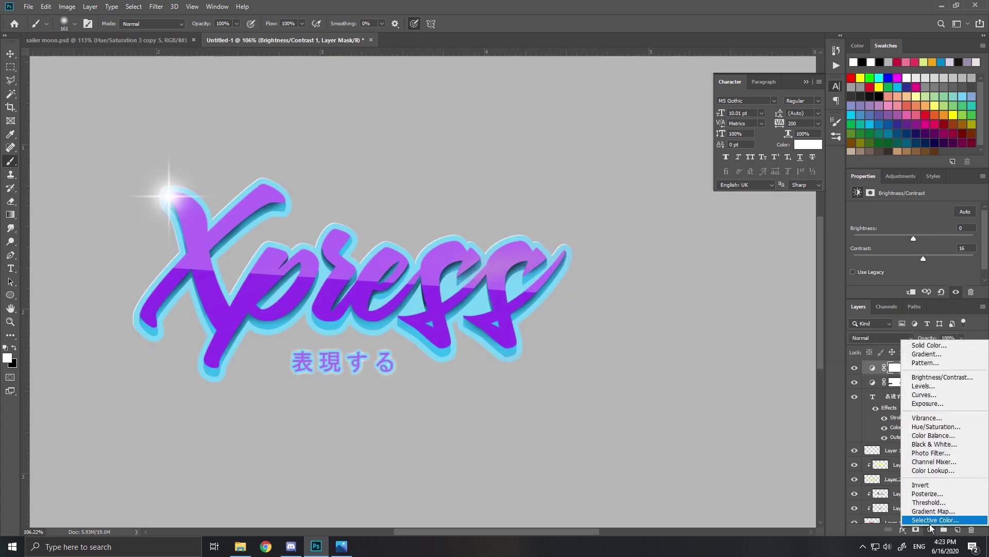
left_click(927, 418)
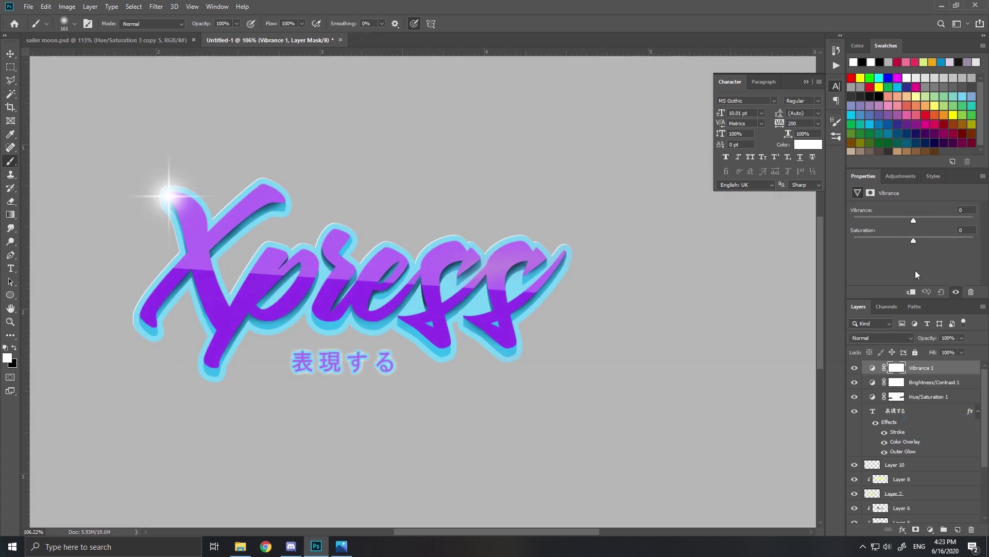
left_click_drag(928, 217, 931, 236)
scroll(354, 243, "down", 7)
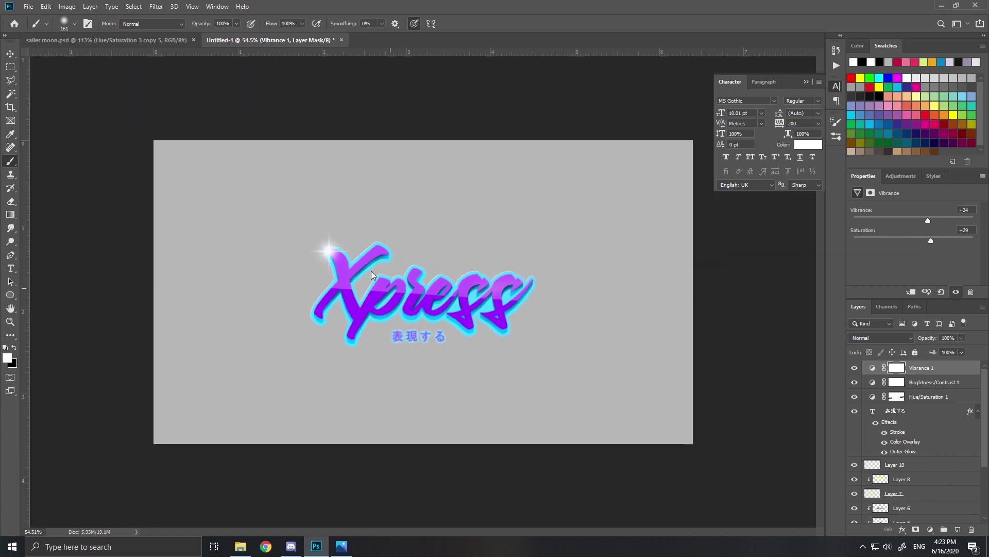
scroll(306, 267, "up", 8)
left_click(853, 369)
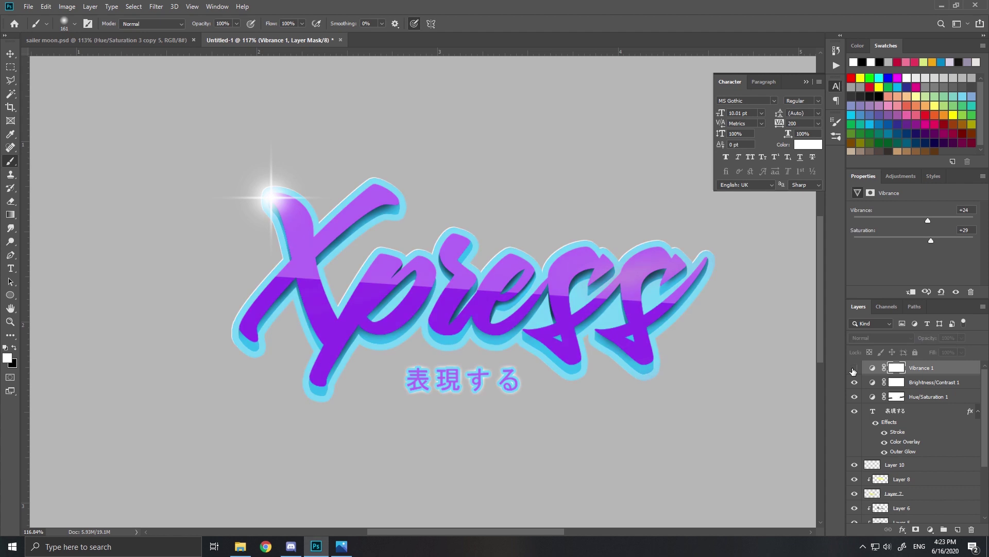
left_click(853, 369)
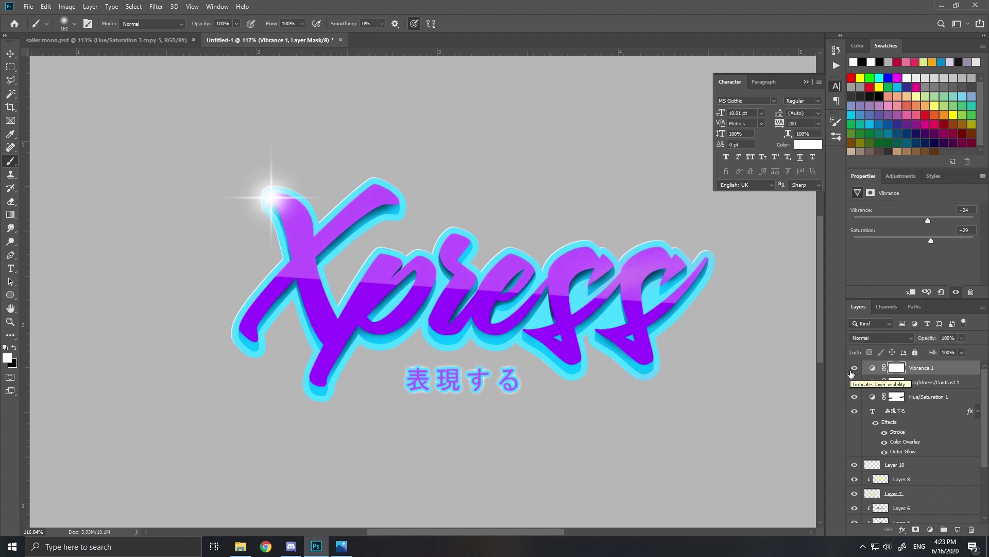
scroll(557, 349, "up", 6)
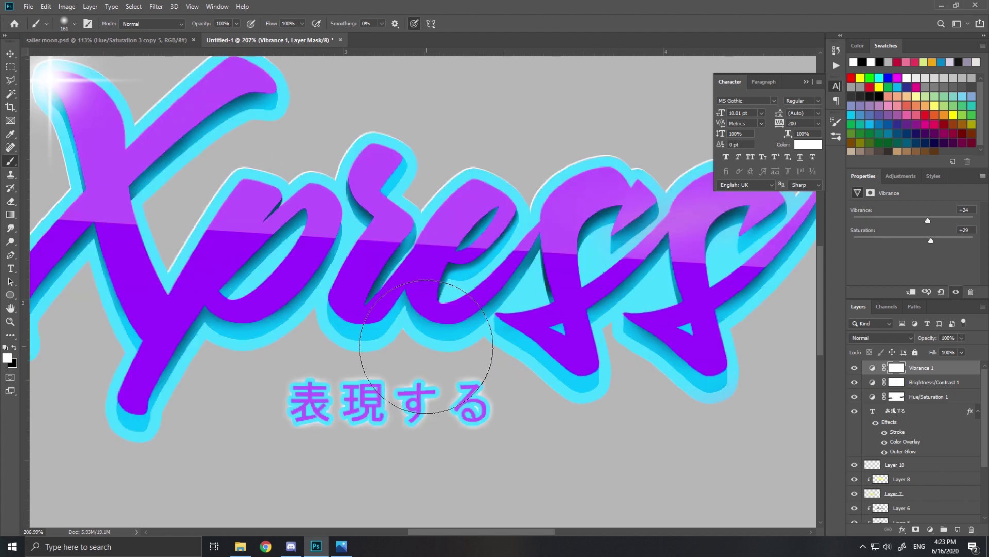
scroll(347, 309, "down", 5)
scroll(294, 314, "up", 3)
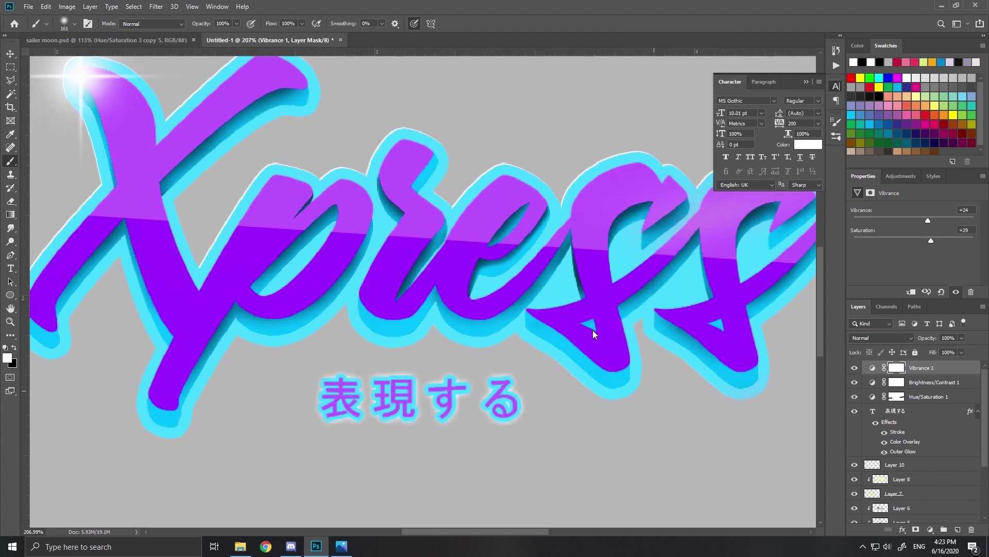